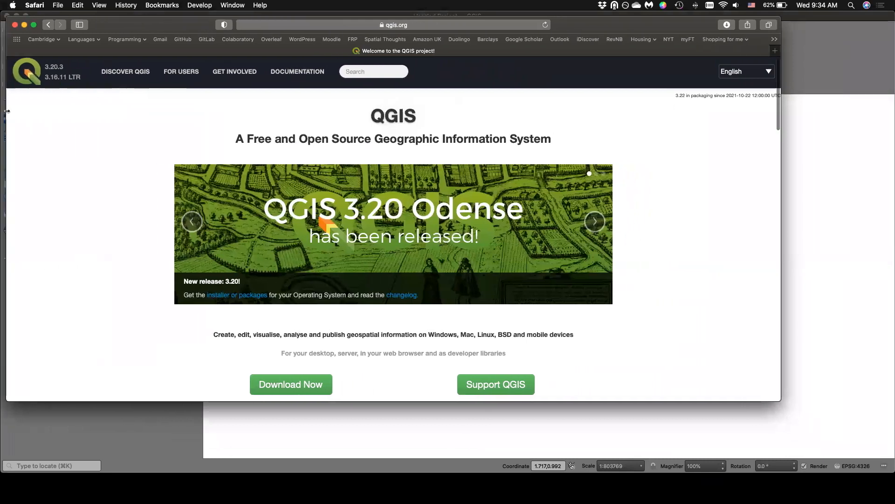
Widen the browser window and open the QGIS download page from the homepage.
left_click_drag(779, 167, 890, 166)
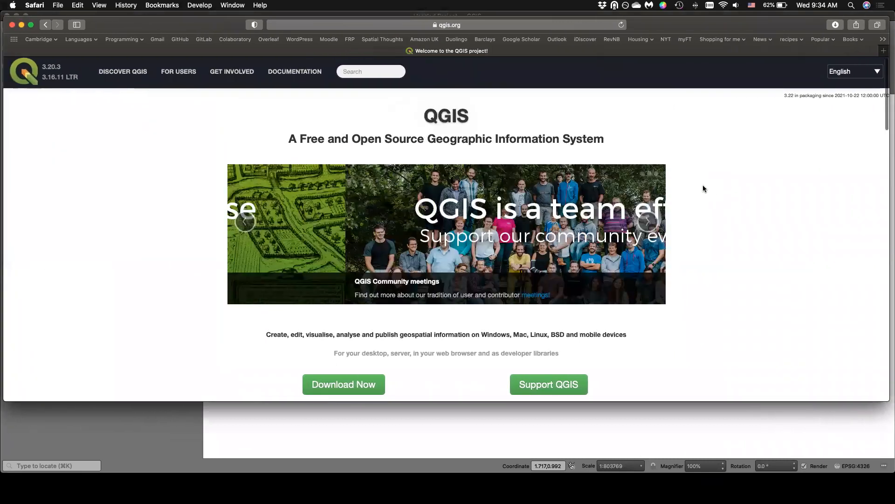
scroll(264, 202, "down", 3)
scroll(263, 199, "down", 2)
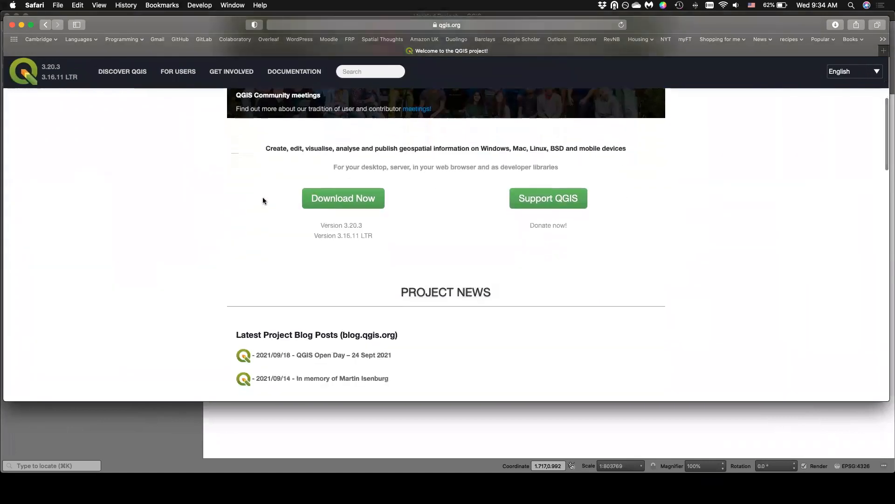
left_click(339, 189)
scroll(227, 176, "down", 2)
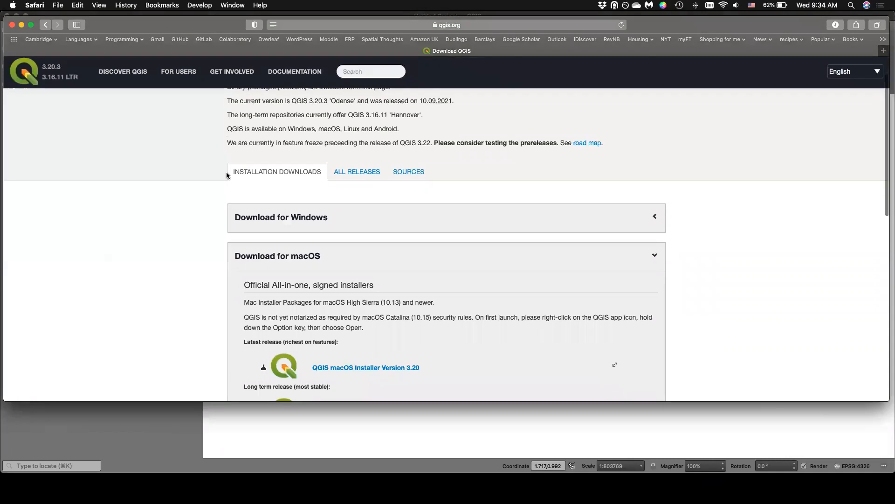
scroll(224, 175, "up", 2)
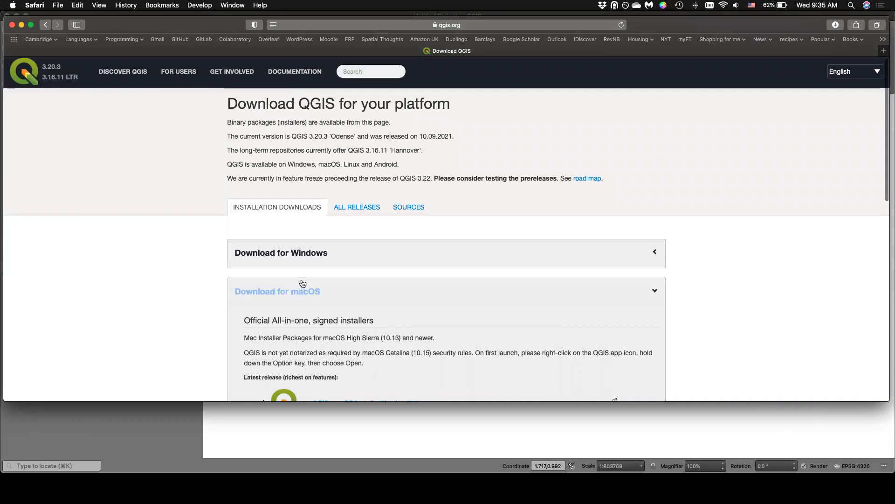
Expand the Windows downloads on the download page and review the network and standalone installers.
scroll(331, 270, "down", 2)
scroll(446, 257, "up", 2)
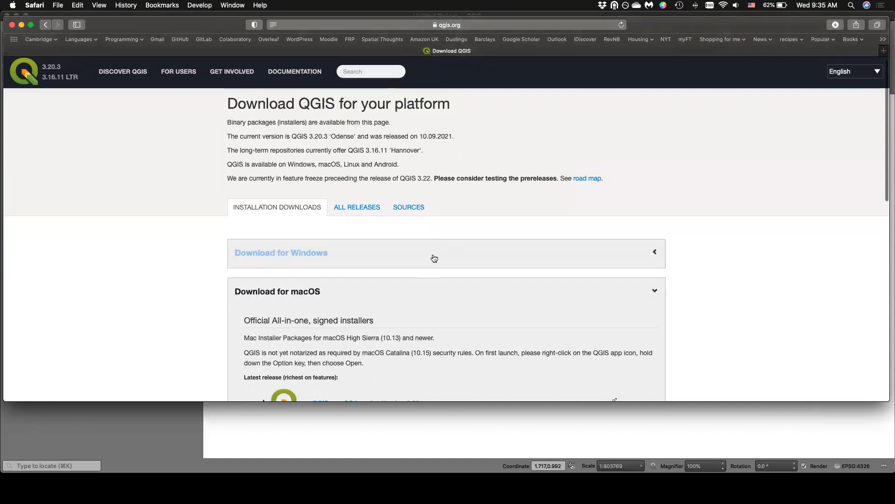
left_click(433, 258)
scroll(273, 222, "down", 5)
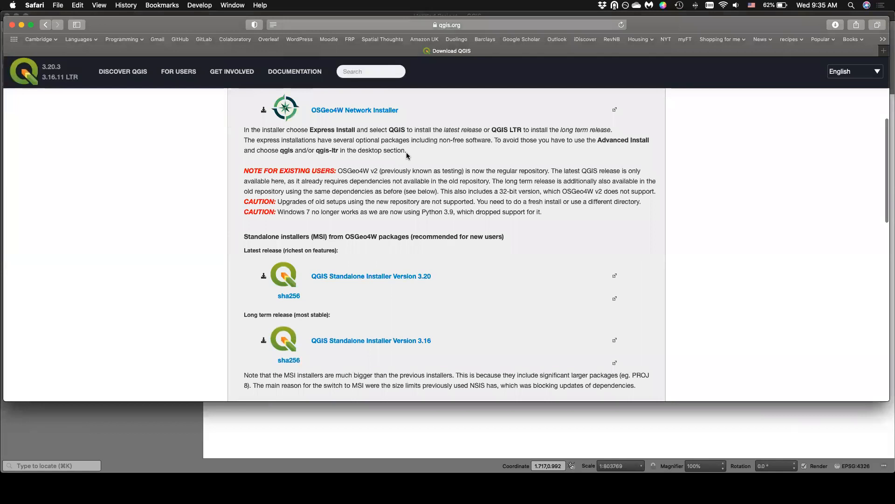
scroll(406, 177, "up", 5)
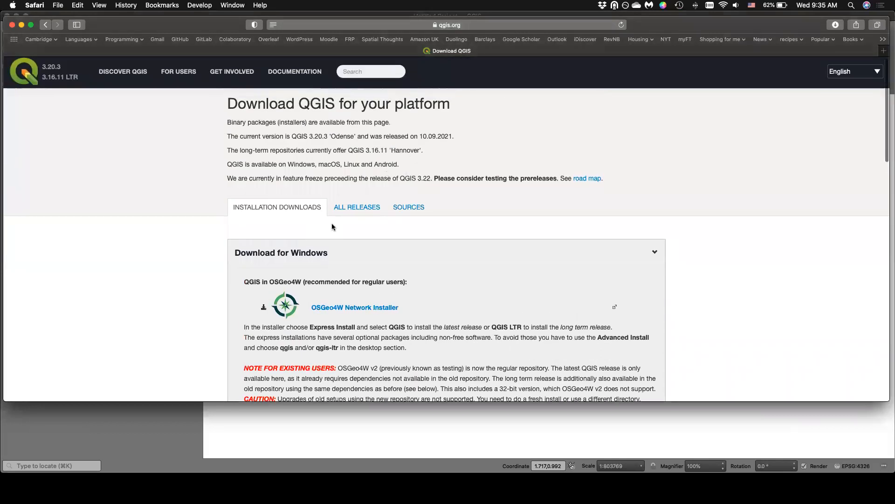
scroll(332, 223, "down", 7)
scroll(188, 194, "down", 10)
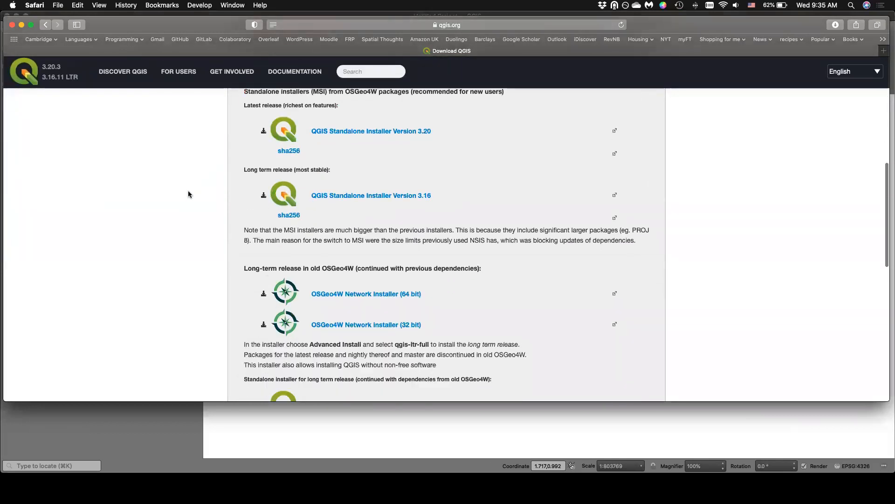
scroll(187, 193, "down", 1)
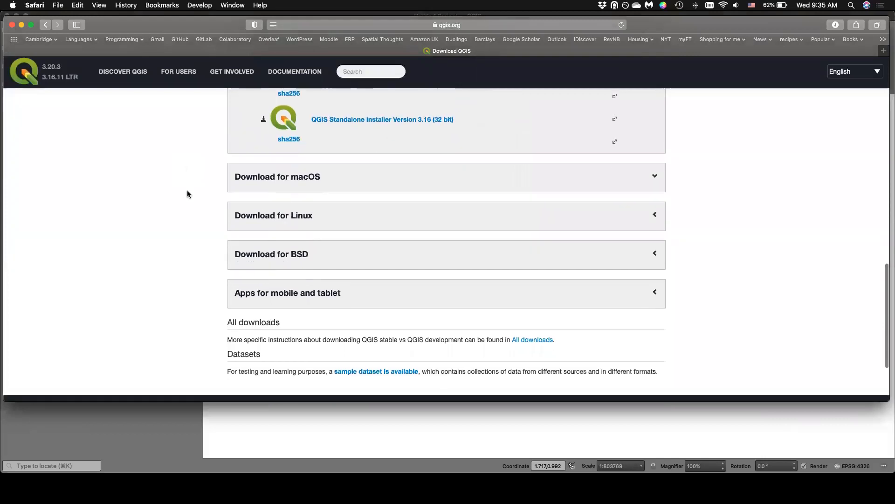
Review the macOS installer options and the remaining platform sections on the download page.
scroll(207, 180, "down", 3)
scroll(208, 173, "up", 7)
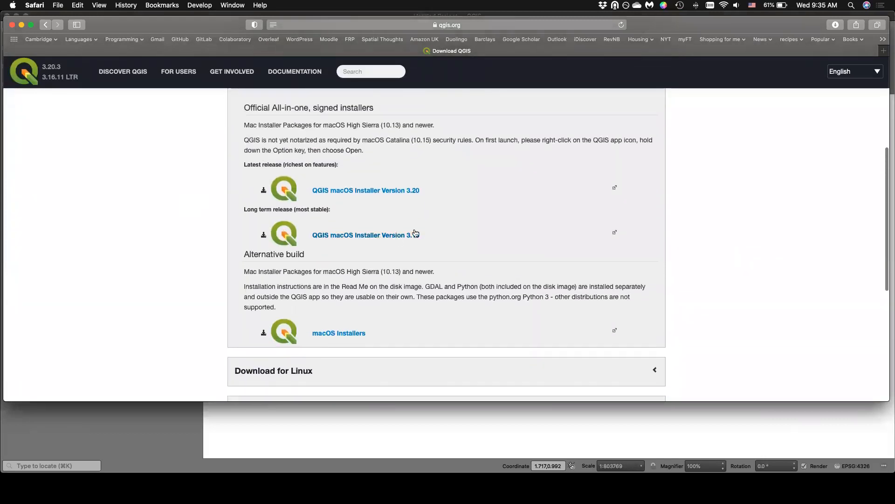
scroll(391, 231, "down", 4)
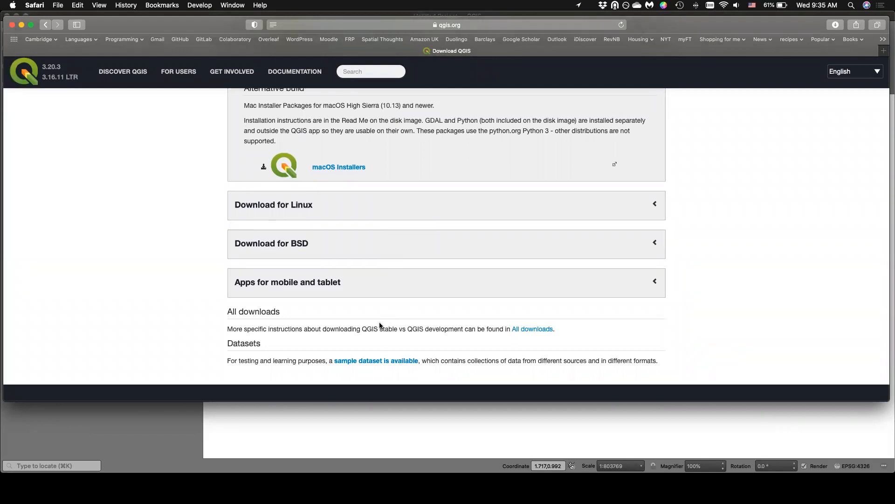
Open the All downloads link in a new tab and switch to that tab.
right_click(534, 328)
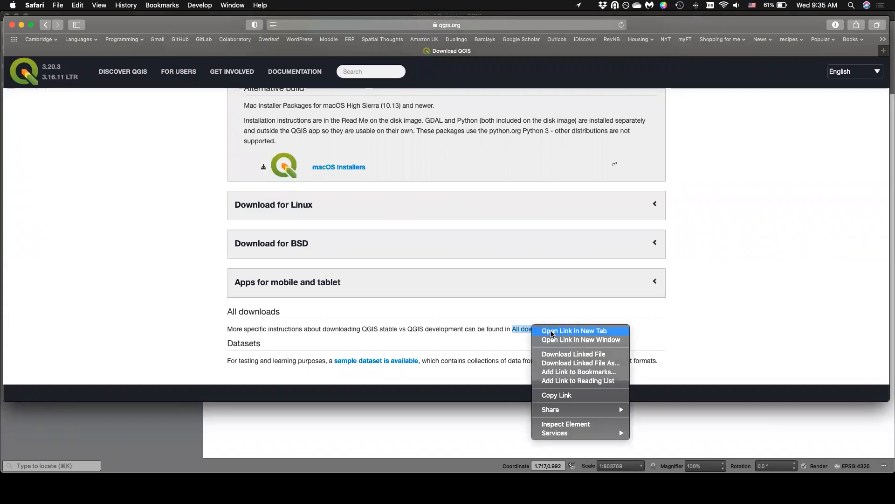
left_click(552, 331)
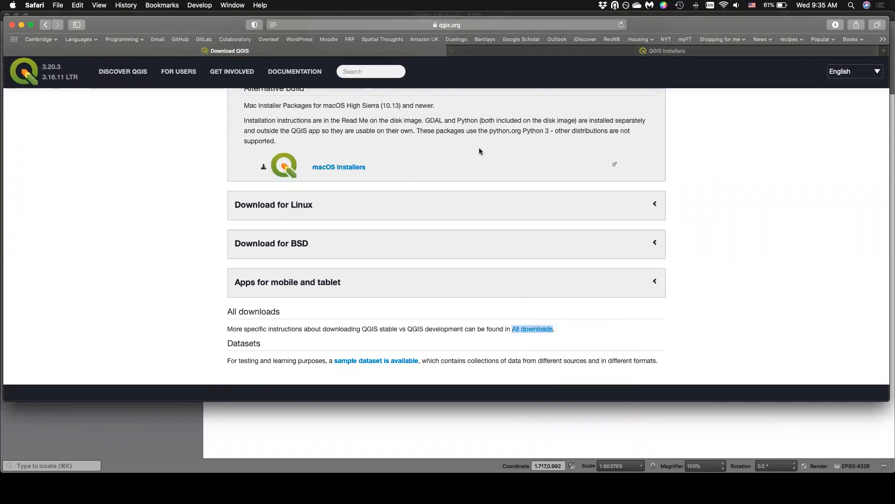
left_click(563, 48)
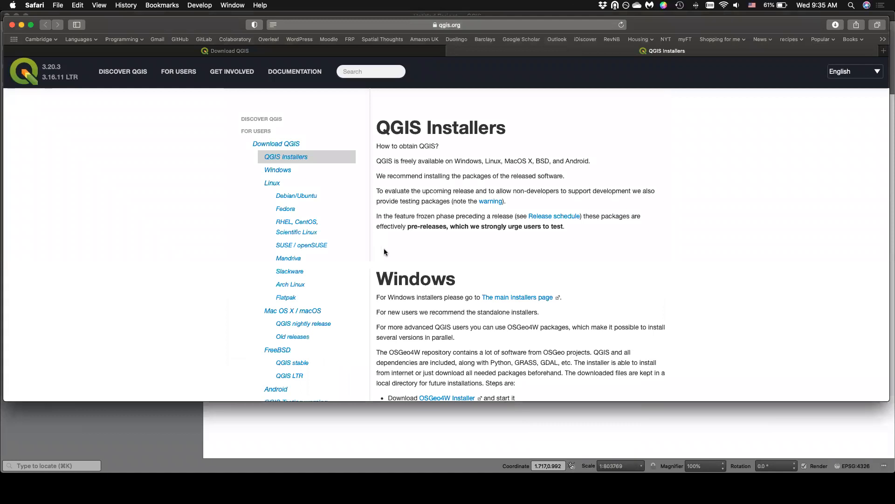
Examine the QGIS Installers page, covering the Windows packages and the Linux installation instructions and repositories.
scroll(384, 248, "down", 5)
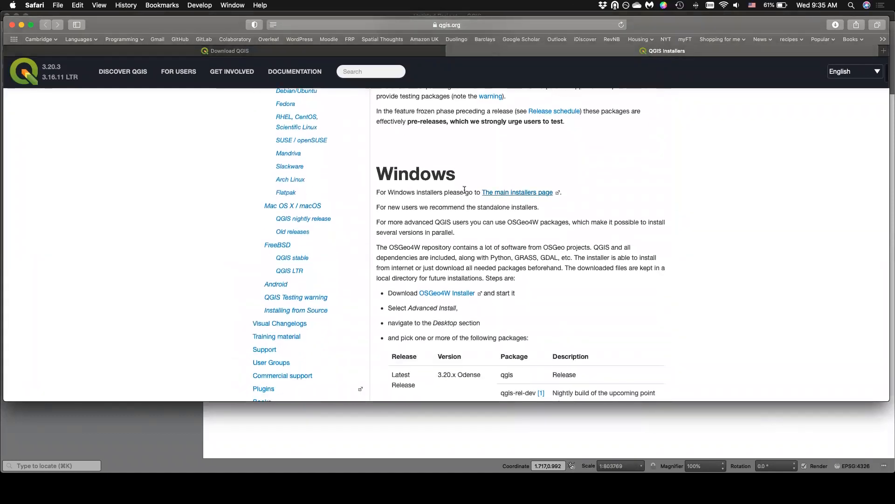
scroll(465, 189, "up", 1)
scroll(429, 182, "down", 3)
scroll(389, 172, "up", 4)
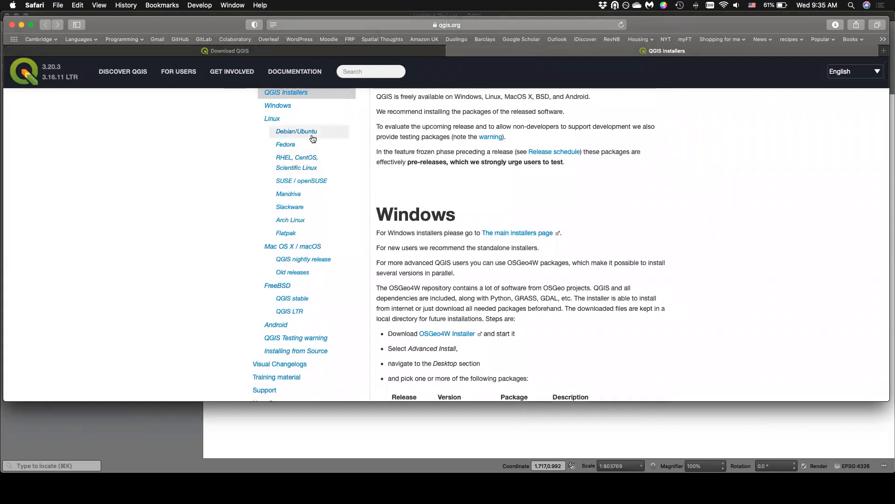
left_click(312, 138)
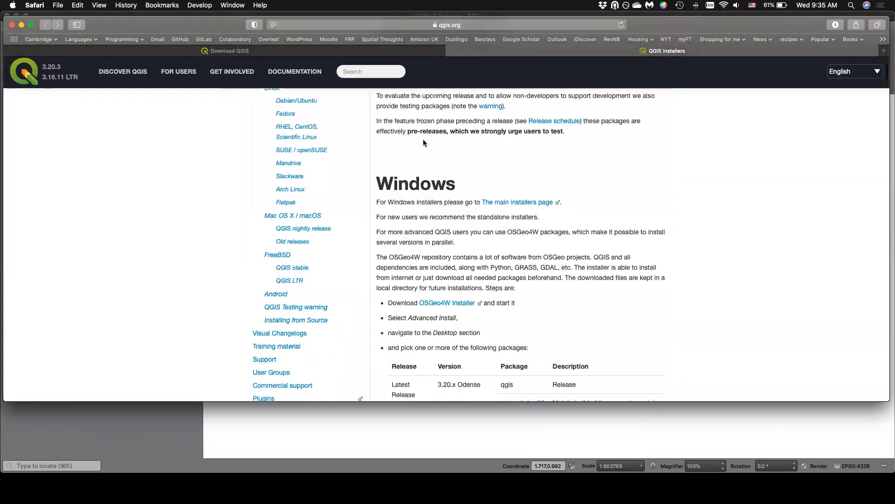
scroll(424, 142, "down", 10)
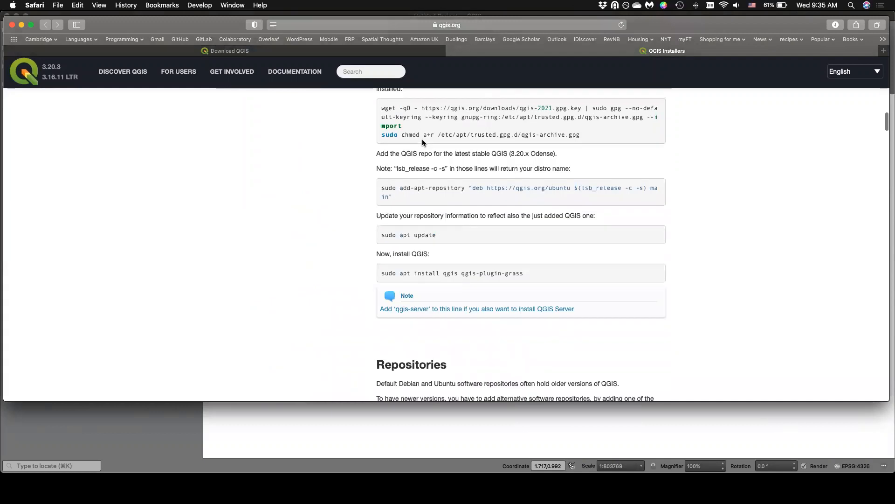
scroll(422, 141, "up", 15)
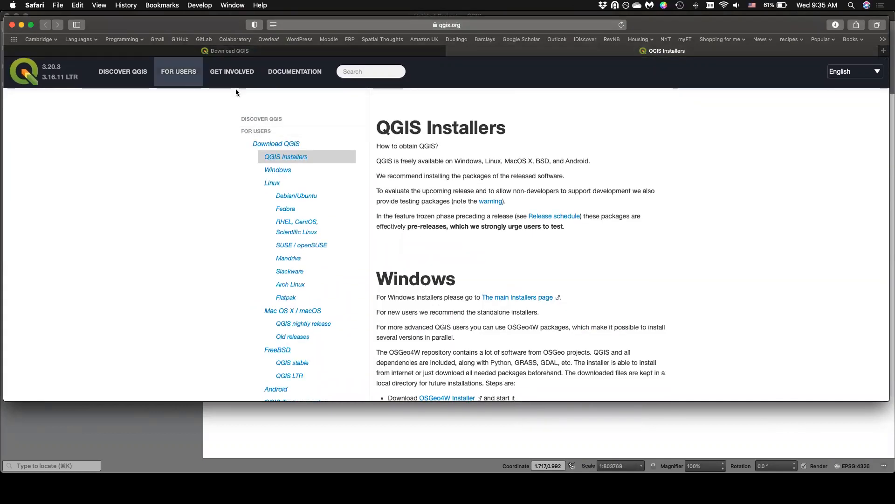
scroll(511, 204, "down", 2)
scroll(511, 204, "down", 5)
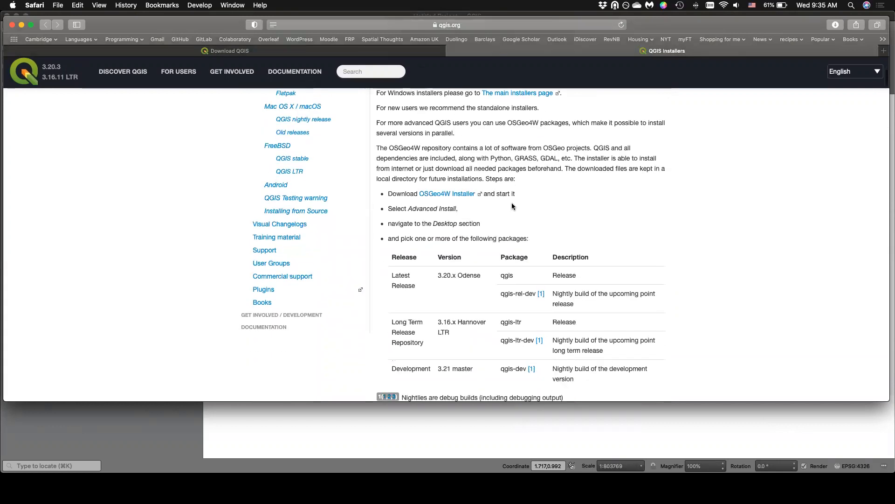
scroll(512, 205, "down", 20)
scroll(513, 204, "down", 20)
scroll(513, 204, "down", 20)
scroll(513, 205, "down", 5)
scroll(513, 205, "up", 20)
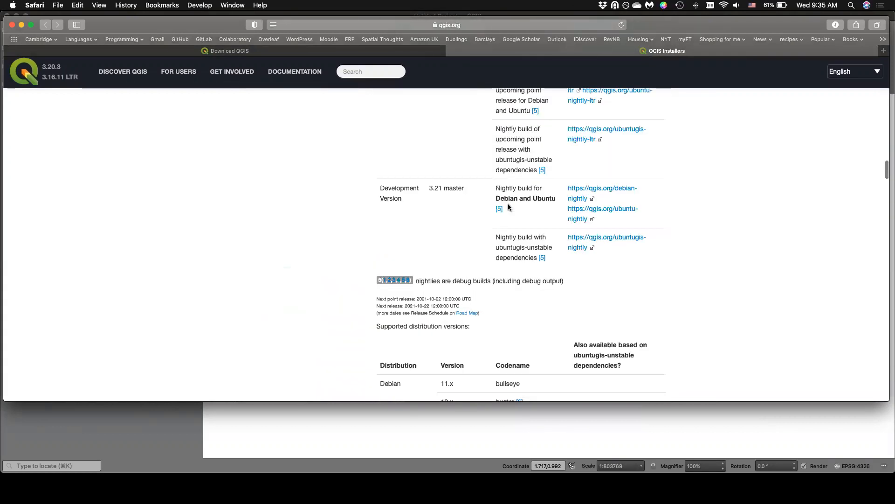
scroll(509, 207, "up", 20)
Close the QGIS Installers tab and open the For Users page of the QGIS site.
left_click(451, 52)
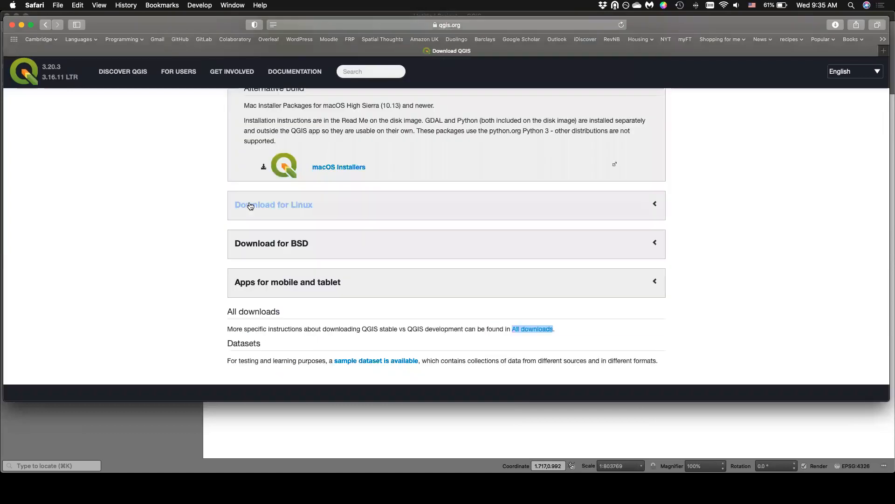
scroll(250, 206, "up", 10)
left_click(177, 77)
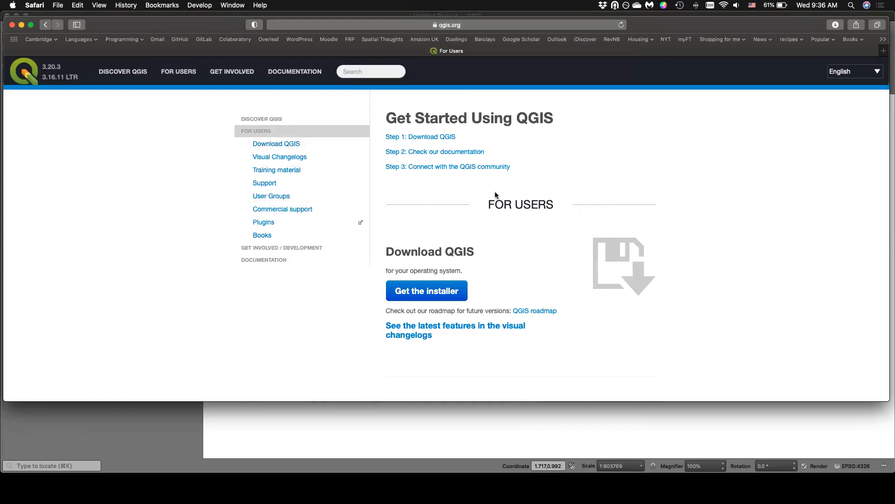
Open the QGIS user guide through the Check our documentation step and look over its contents.
left_click(445, 152)
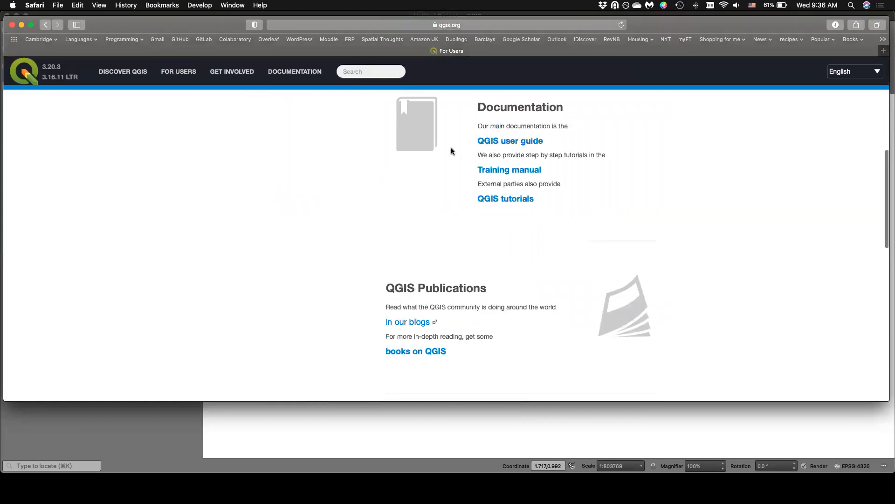
left_click(499, 141)
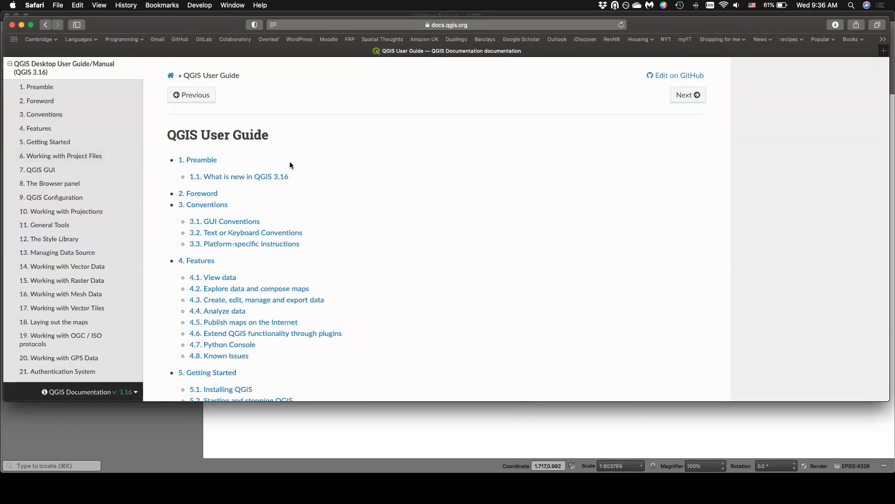
scroll(290, 161, "down", 10)
scroll(289, 162, "up", 12)
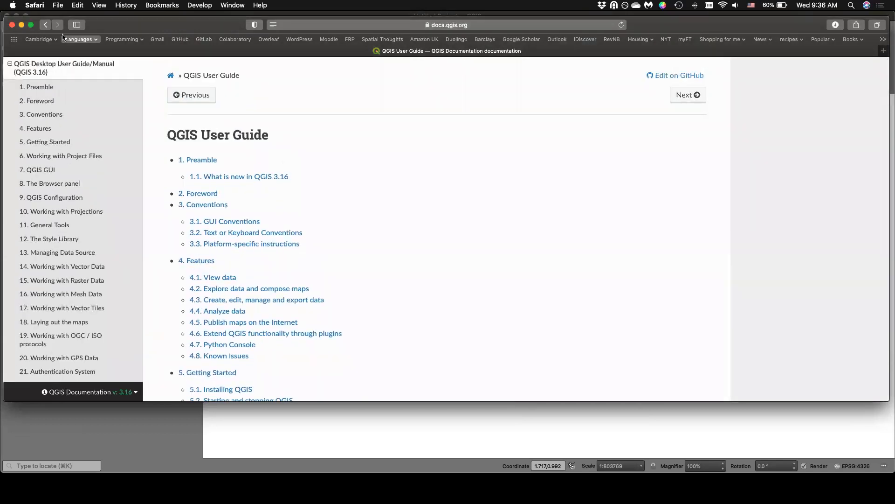
Return to the For Users page and reopen the QGIS user guide from its Documentation section.
left_click(46, 25)
left_click(172, 70)
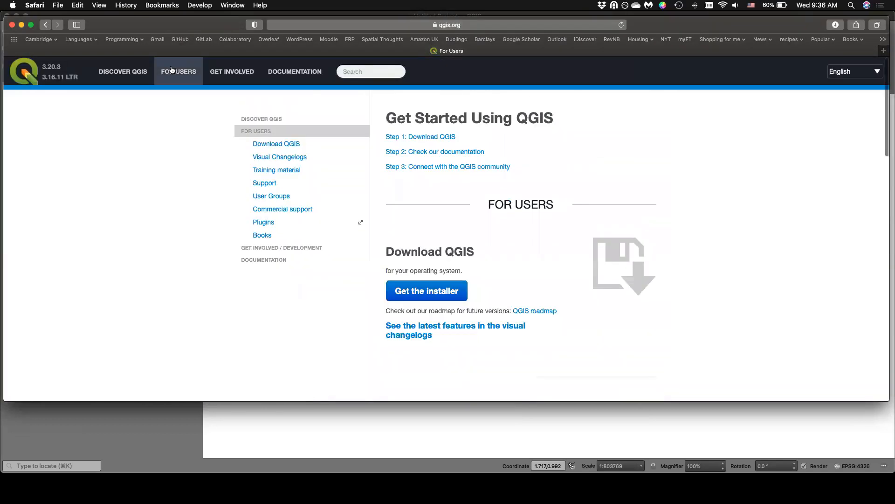
left_click(424, 151)
left_click(493, 140)
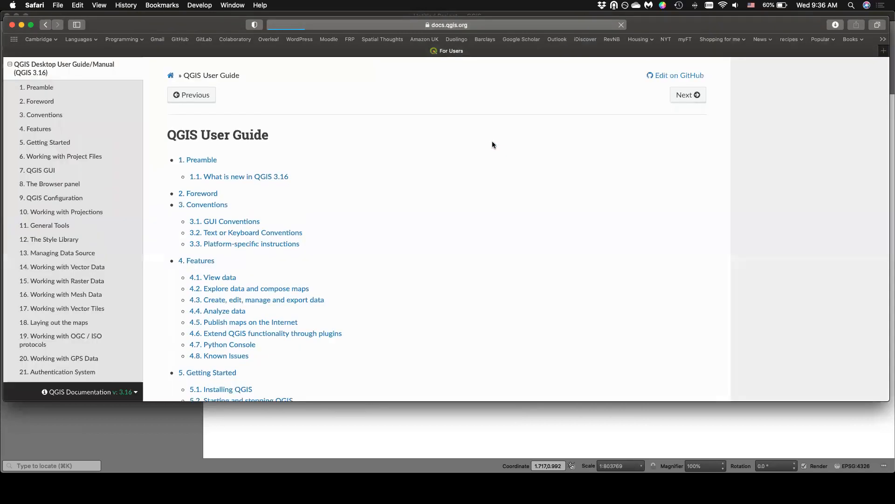
View the user guide's full web address and the documentation's language, version and download options.
left_click(498, 29)
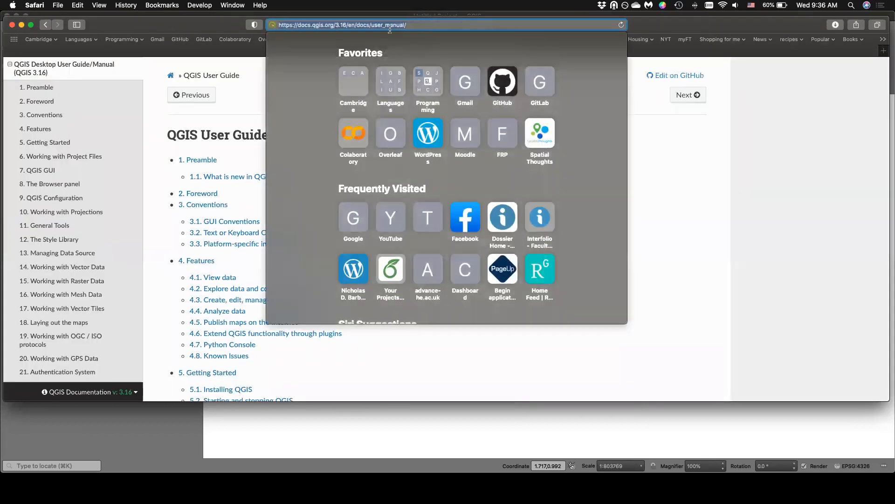
left_click(633, 204)
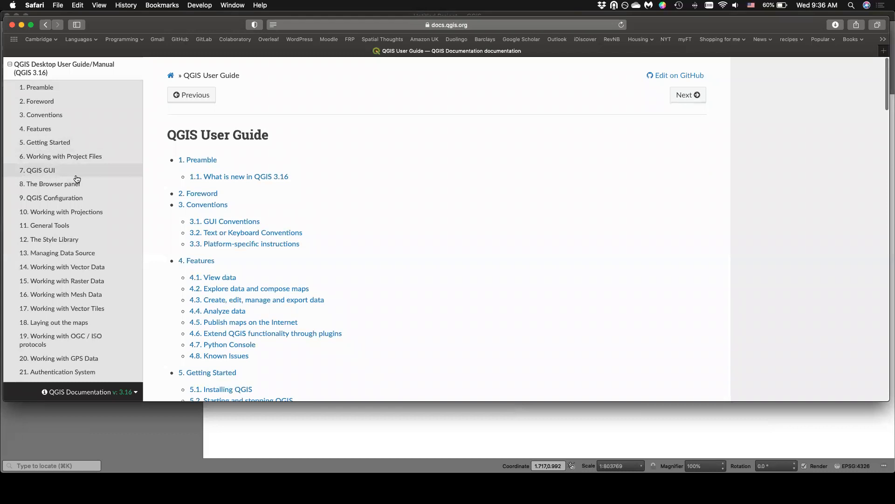
left_click(135, 395)
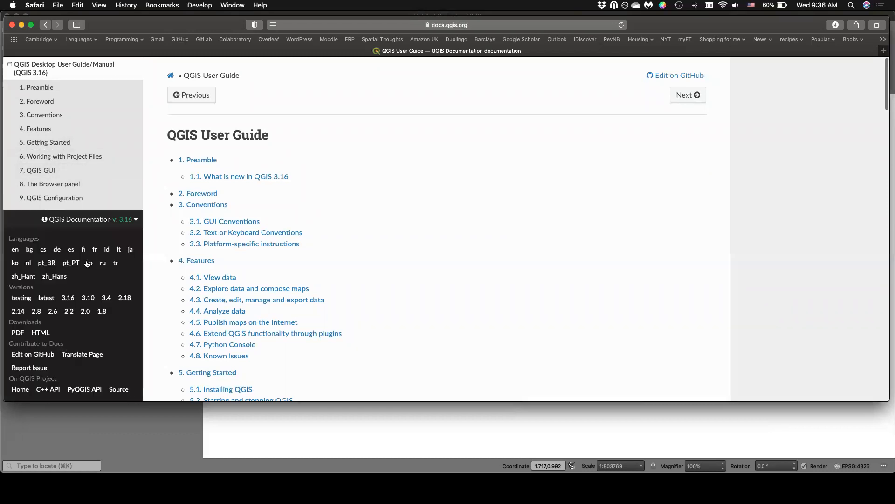
left_click(129, 222)
left_click(130, 394)
scroll(111, 331, "down", 1)
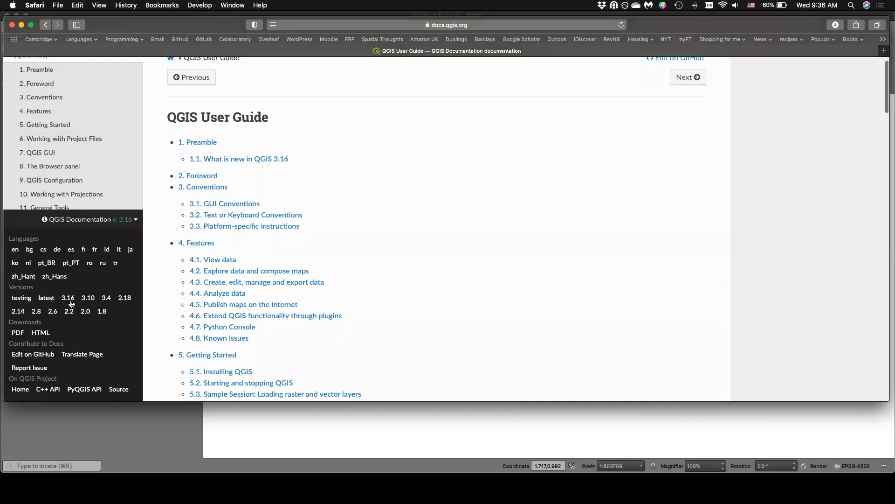
left_click(135, 219)
Browse the user guide's chapter list and open chapter 17, Working with Vector Tiles.
scroll(112, 175, "down", 10)
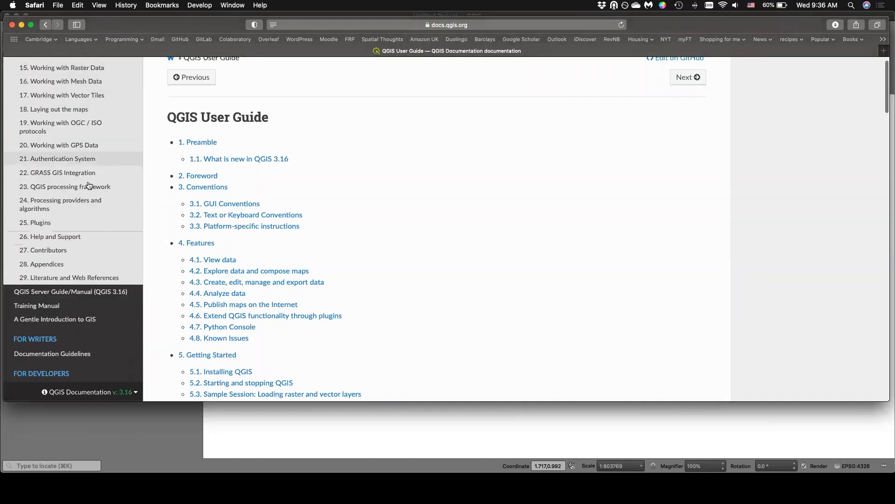
scroll(52, 261, "up", 5)
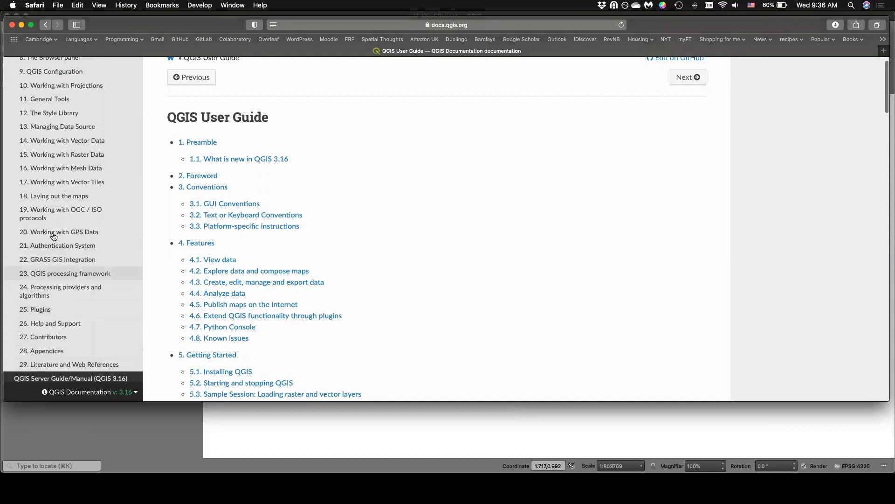
left_click(59, 182)
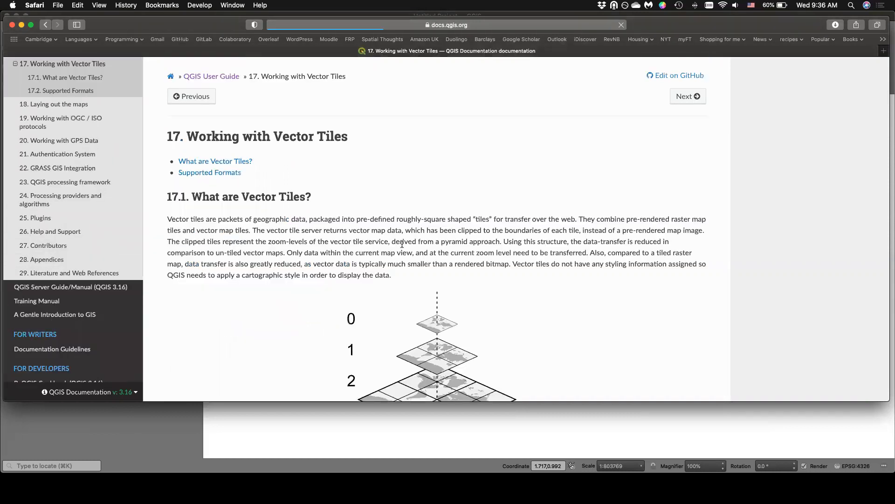
Skim the vector tiles chapter, open chapter 22, GRASS GIS Integration, and look through its plugin, LOCATION and MAPSET sections.
scroll(402, 242, "down", 15)
scroll(401, 242, "up", 10)
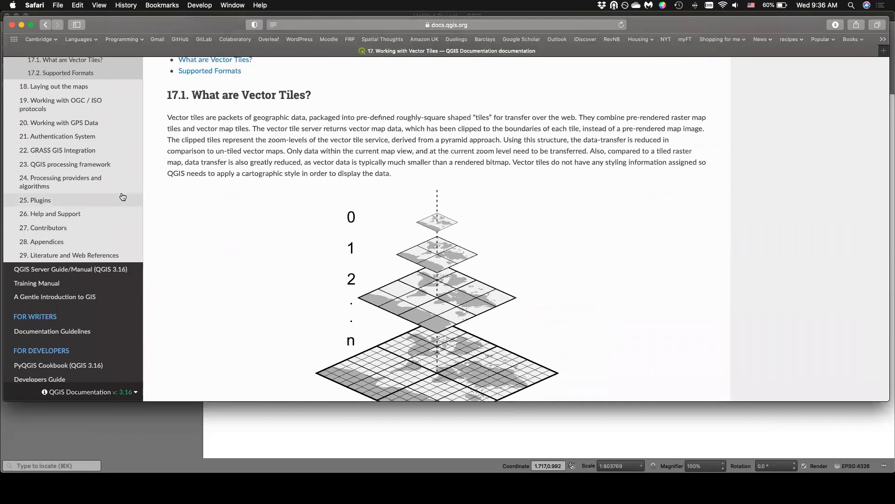
left_click(85, 150)
scroll(237, 219, "down", 8)
scroll(238, 220, "down", 15)
scroll(236, 216, "down", 8)
scroll(237, 216, "up", 10)
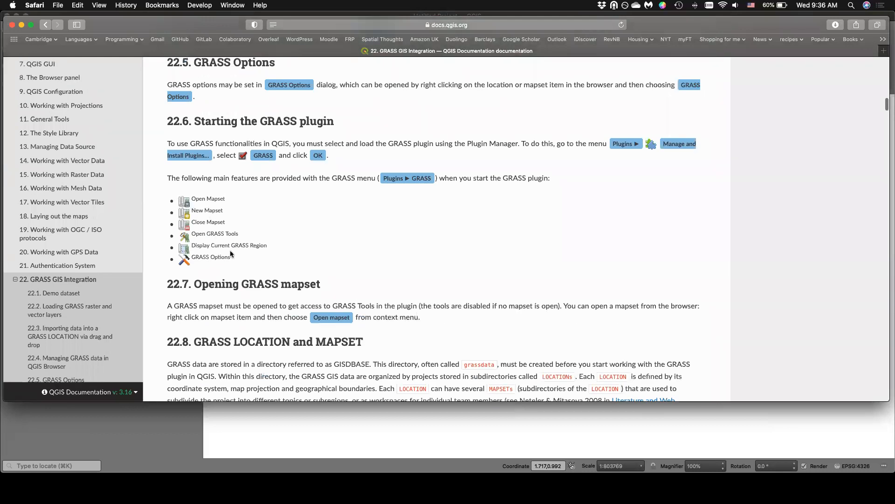
scroll(228, 209, "down", 5)
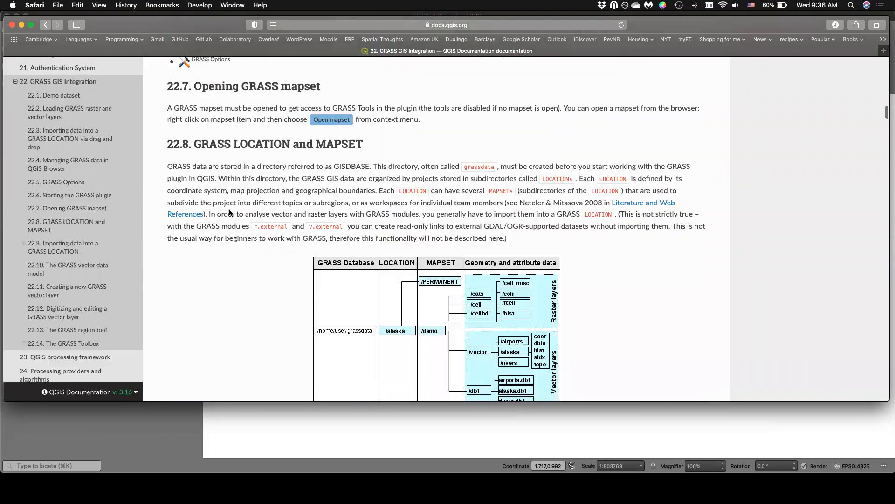
scroll(229, 209, "up", 5)
scroll(292, 150, "down", 10)
scroll(292, 154, "down", 15)
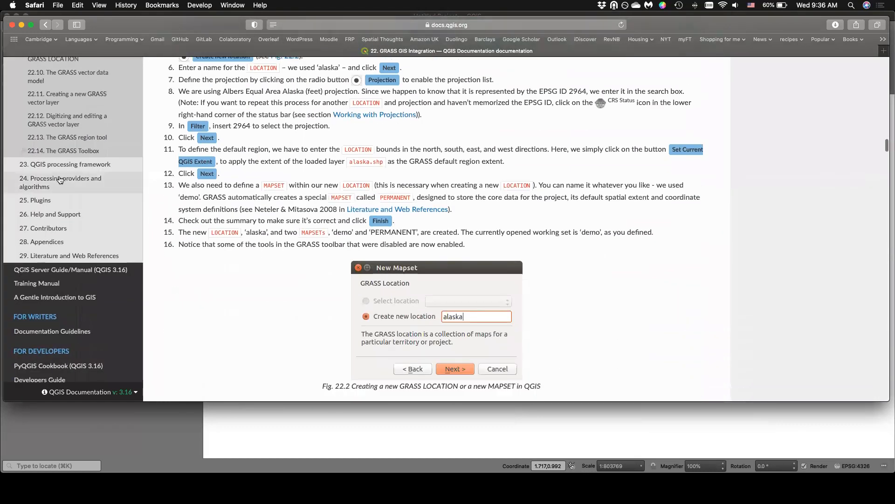
scroll(60, 180, "down", 10)
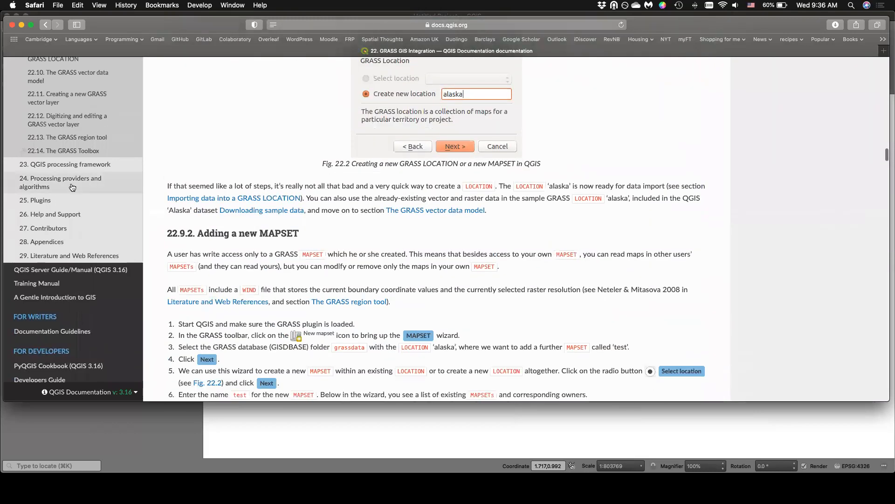
scroll(68, 364, "down", 4)
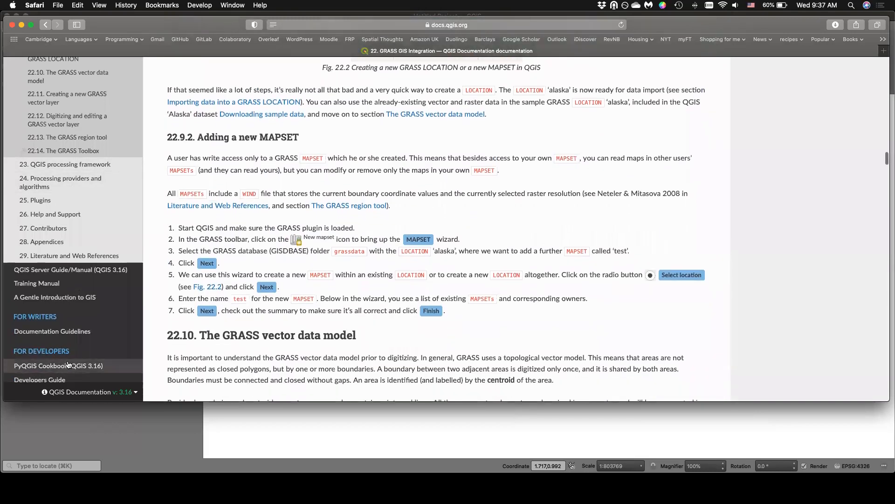
Open the PyQGIS Cookbook (QGIS 3.16) and look over its table of contents.
left_click(69, 366)
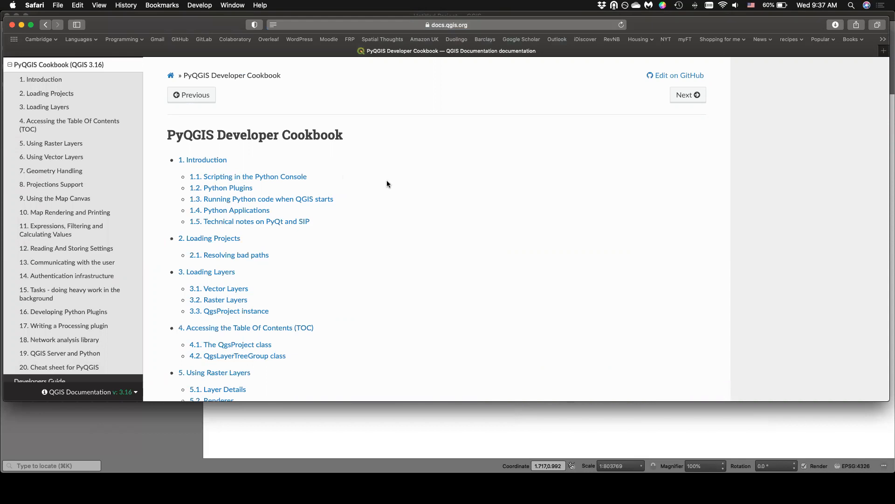
scroll(113, 180, "down", 1)
scroll(122, 168, "up", 1)
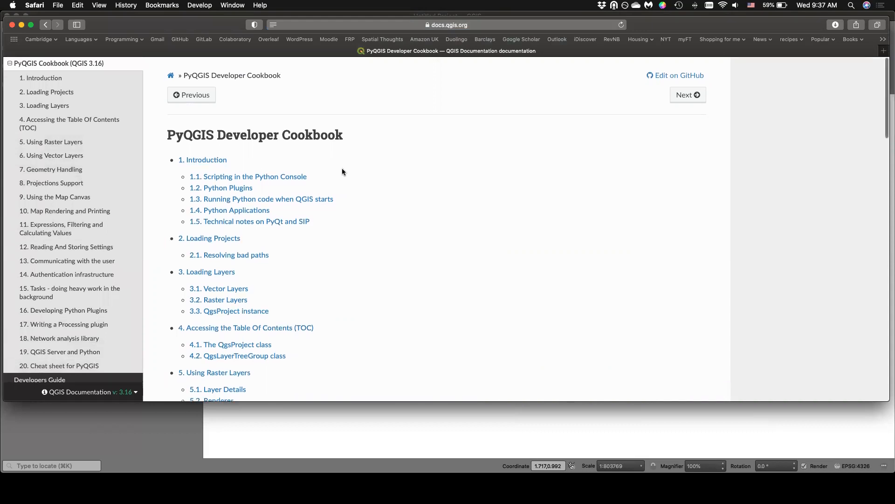
Close the documentation browser window and the open QGIS window.
left_click_drag(175, 24, 173, 20)
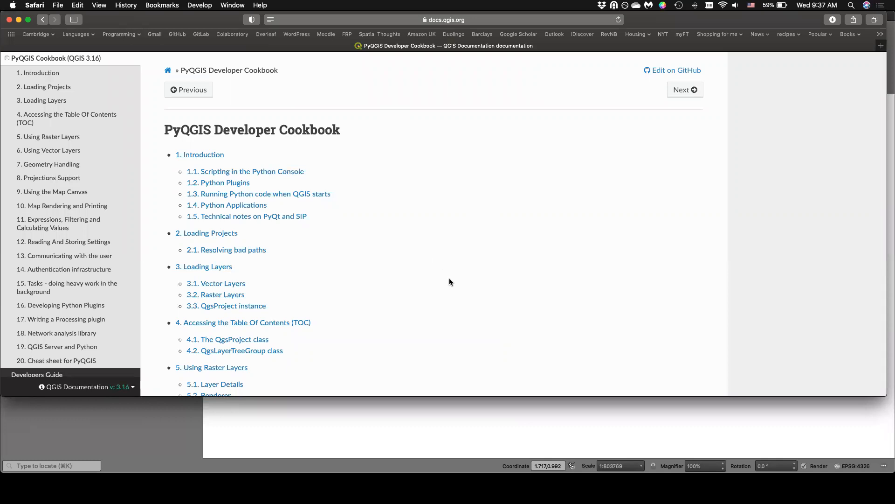
left_click(9, 20)
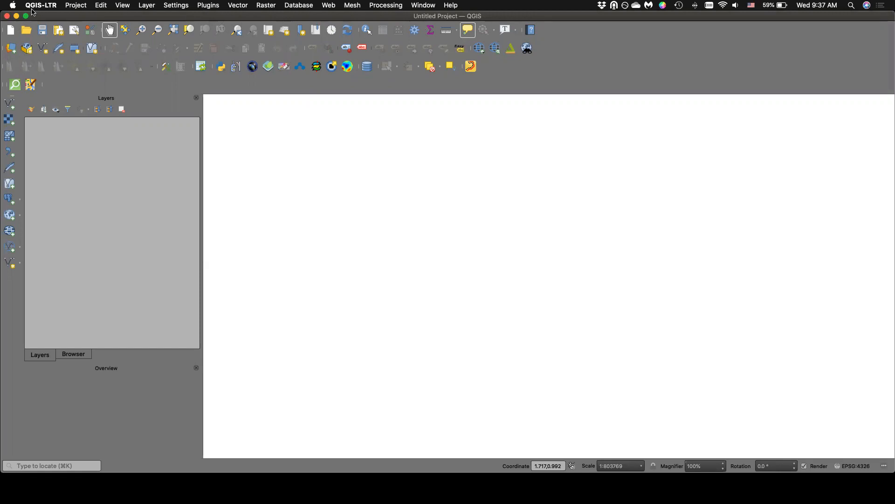
left_click(7, 16)
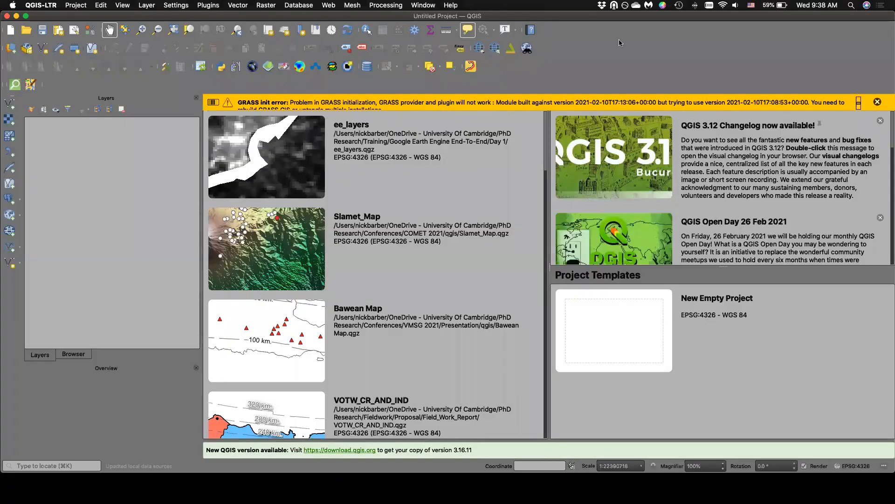
Dismiss the GRASS init error message and look through the Recent Projects list.
left_click(877, 103)
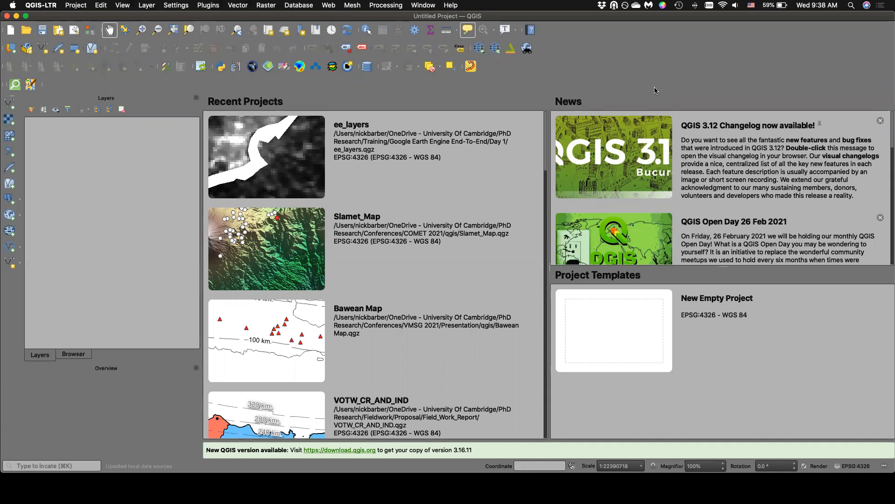
scroll(466, 280, "down", 10)
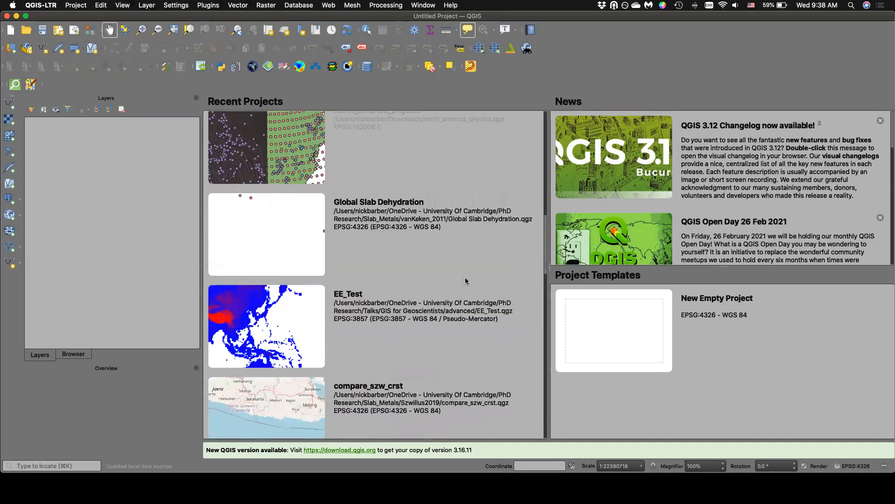
scroll(465, 281, "down", 10)
scroll(466, 281, "up", 20)
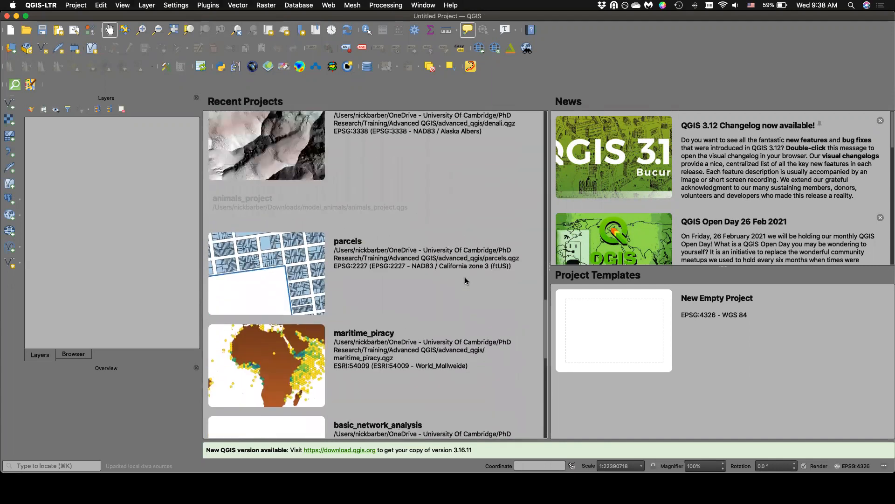
scroll(465, 277, "up", 5)
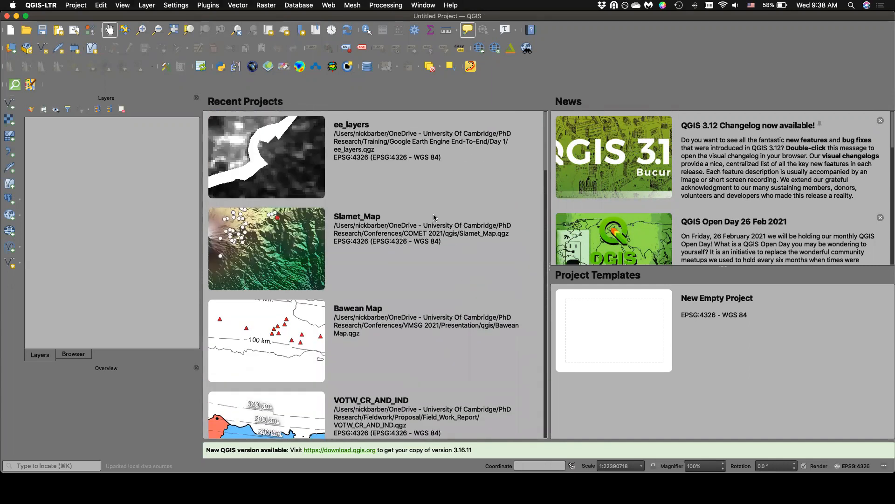
Create a new empty project from the EPSG:4326 - WGS 84 project template.
scroll(418, 272, "down", 1)
scroll(504, 310, "up", 2)
double_click(627, 348)
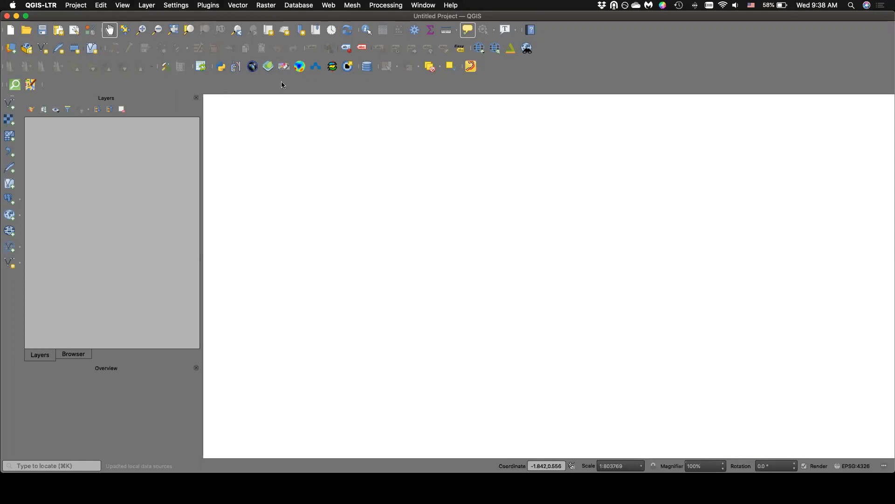
Show the file Browser, expand the GIS for Geoscientists favorite to qgis and DEMs, and look over the files.
left_click(74, 356)
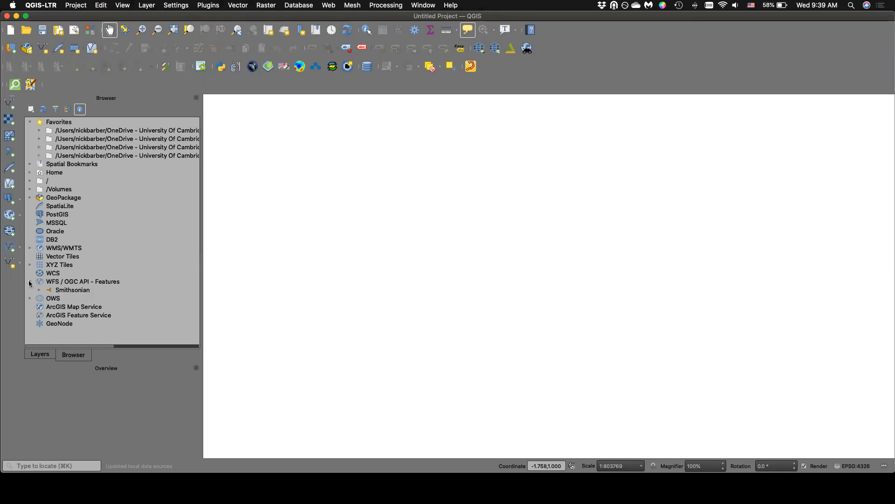
scroll(140, 145, "right", 5)
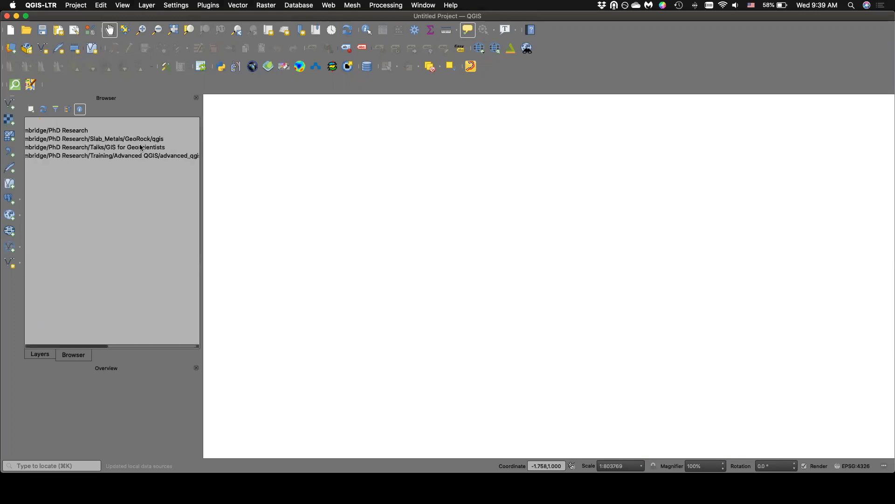
scroll(137, 148, "left", 5)
left_click(40, 147)
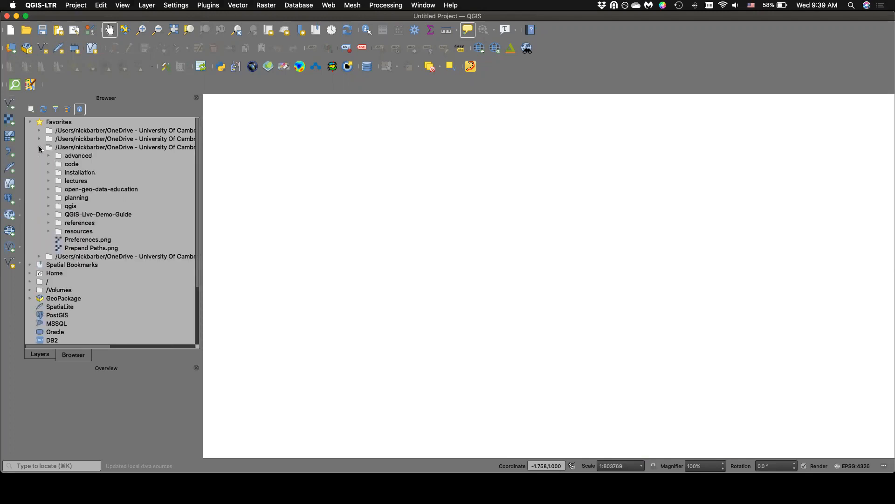
left_click(49, 206)
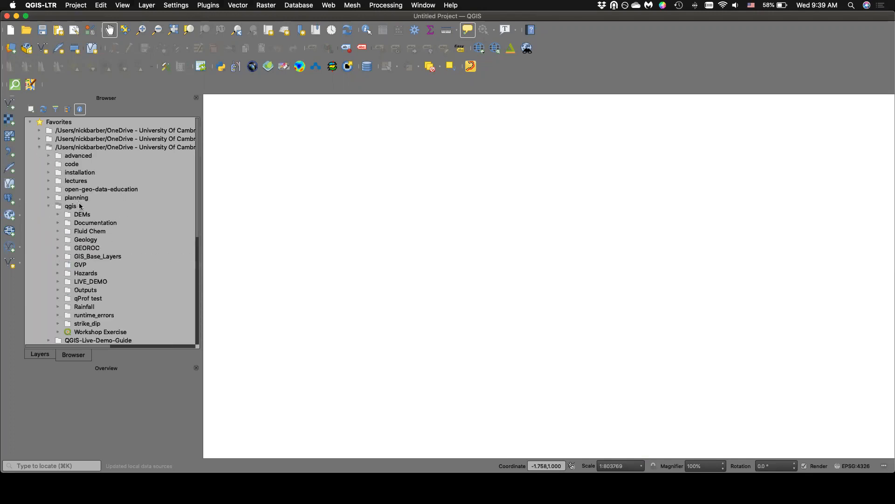
scroll(75, 210, "down", 1)
left_click(57, 205)
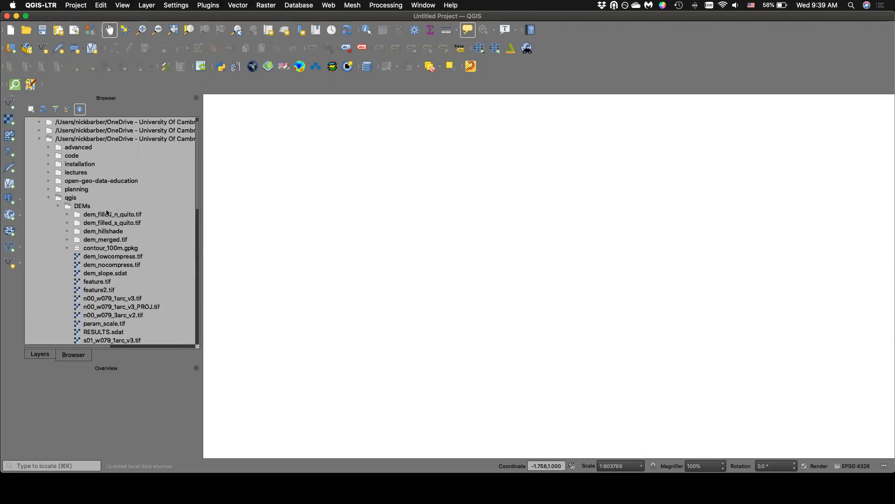
scroll(107, 213, "down", 2)
scroll(107, 214, "up", 3)
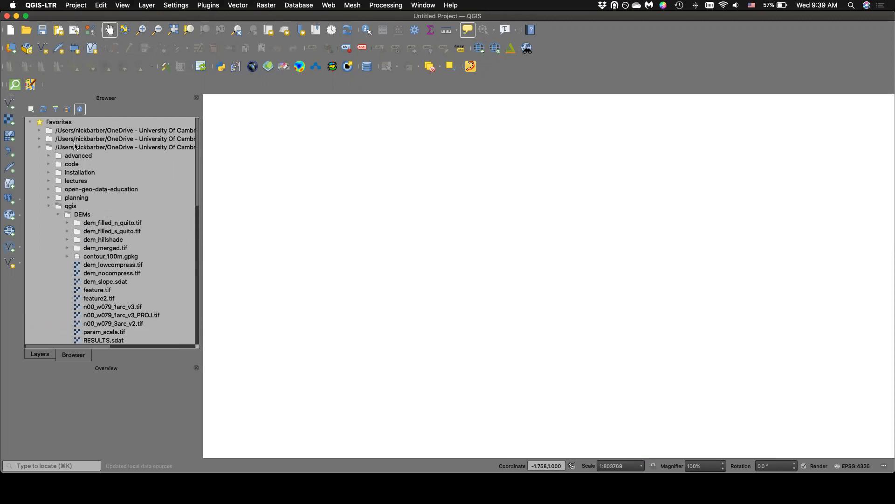
scroll(65, 136, "down", 10)
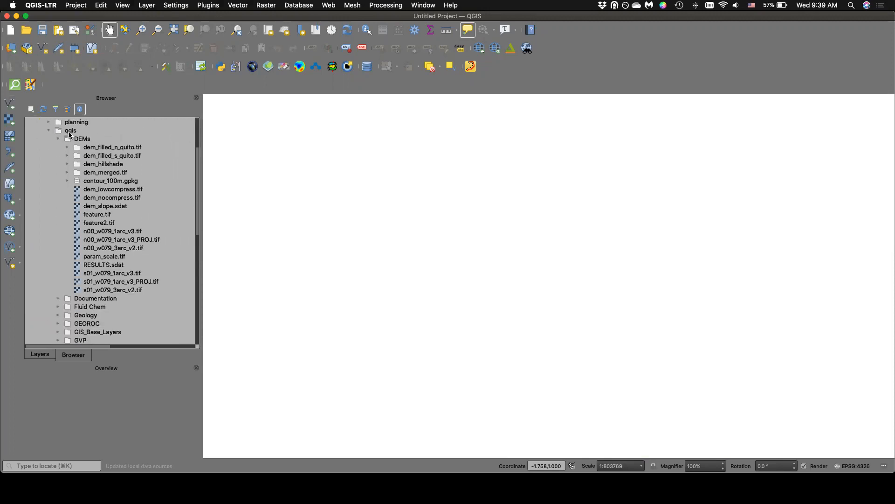
scroll(69, 136, "down", 3)
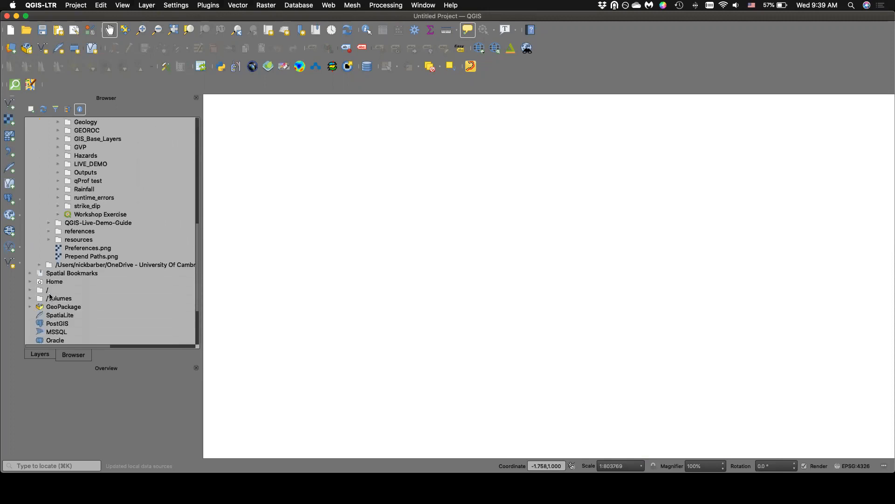
Expand the root directory through Users and the personal home folder to the OneDrive - University Of Cambridge folder.
scroll(68, 289, "down", 1)
left_click(31, 265)
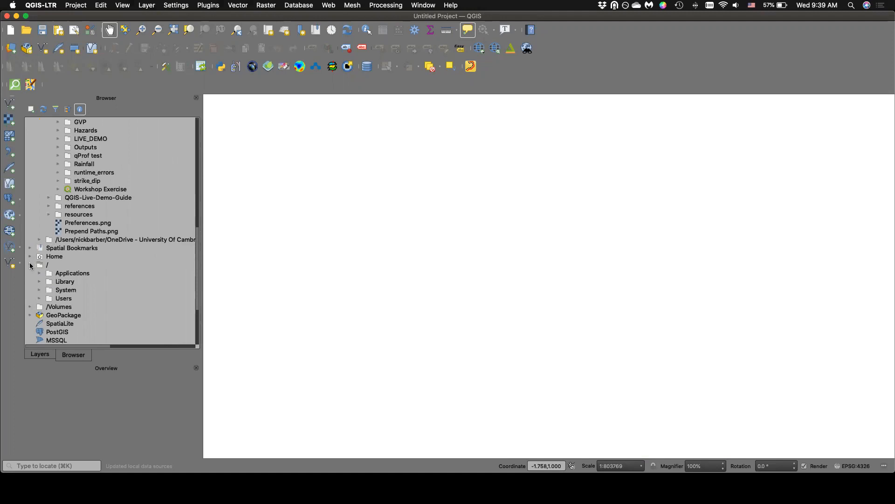
scroll(45, 272, "down", 3)
scroll(45, 273, "right", 2)
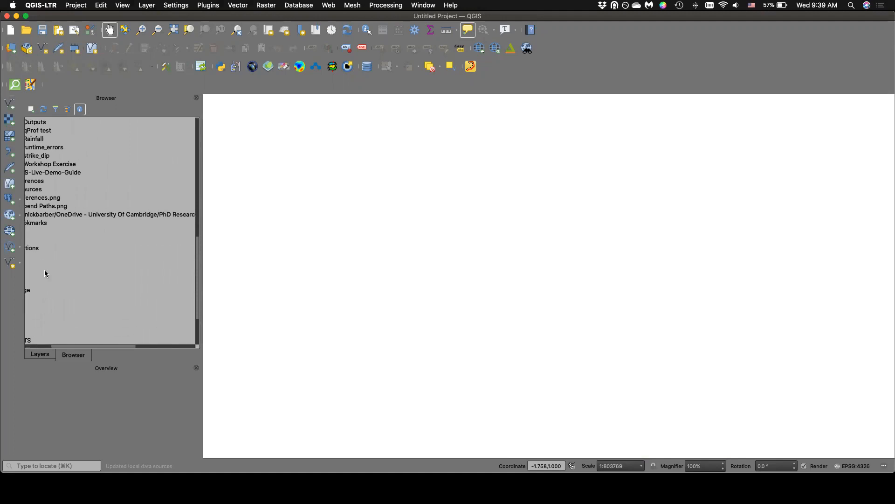
scroll(45, 273, "left", 2)
left_click(44, 276)
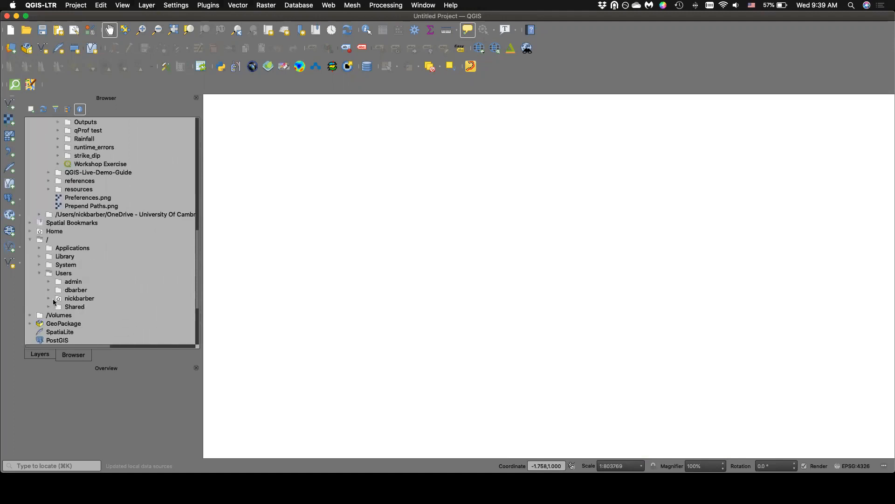
left_click(50, 298)
scroll(57, 292, "down", 7)
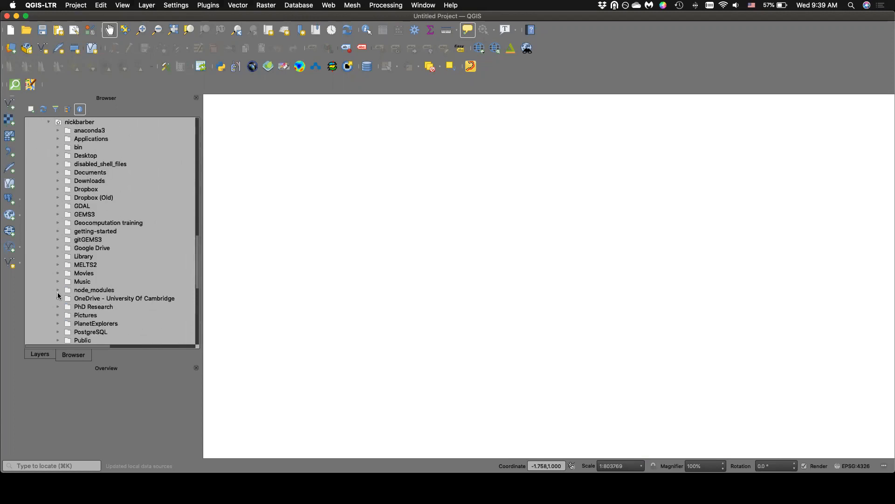
left_click(59, 269)
scroll(64, 276, "down", 2)
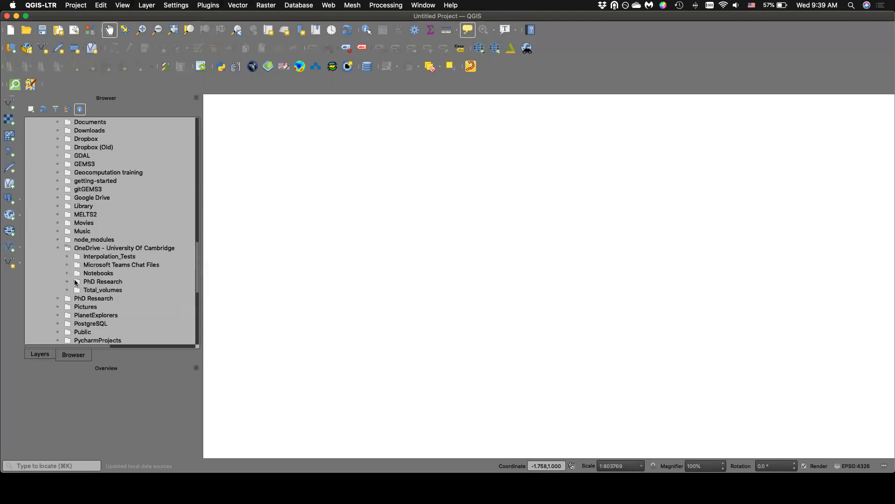
Expand PhD Research, Talks and GIS for Geoscientists inside the OneDrive folder to see the course subfolders.
left_click(74, 282)
scroll(72, 282, "down", 5)
scroll(72, 283, "down", 5)
left_click(76, 290)
scroll(75, 289, "down", 3)
left_click(86, 282)
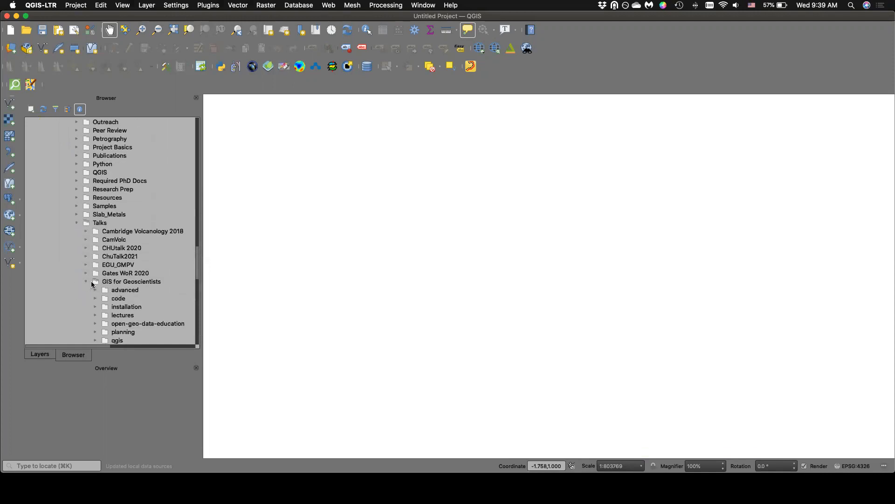
scroll(87, 283, "down", 3)
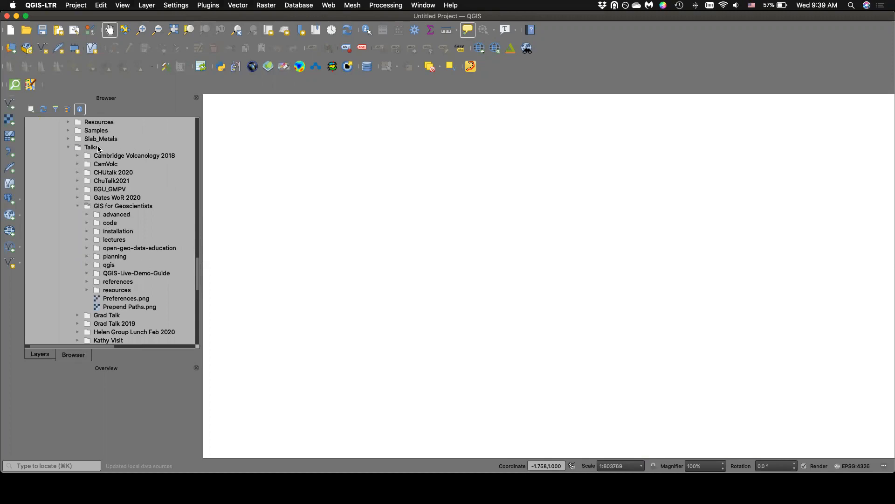
Display the path and contents of the GIS for Geoscientists folder and call up its available options.
left_click(114, 207)
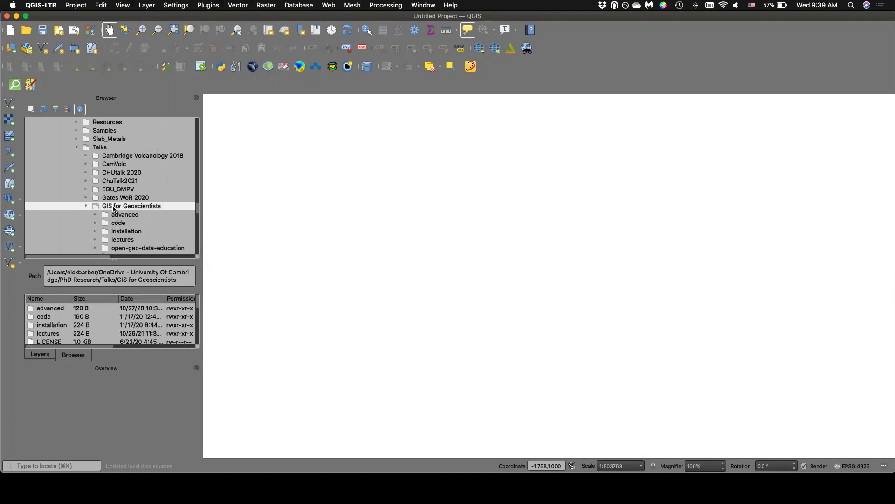
right_click(114, 206)
left_click(114, 159)
Return to the DEMs folder under Favorites and view the metadata of dem_nocompress.tif and dem_lowcompress.tif.
scroll(113, 159, "up", 20)
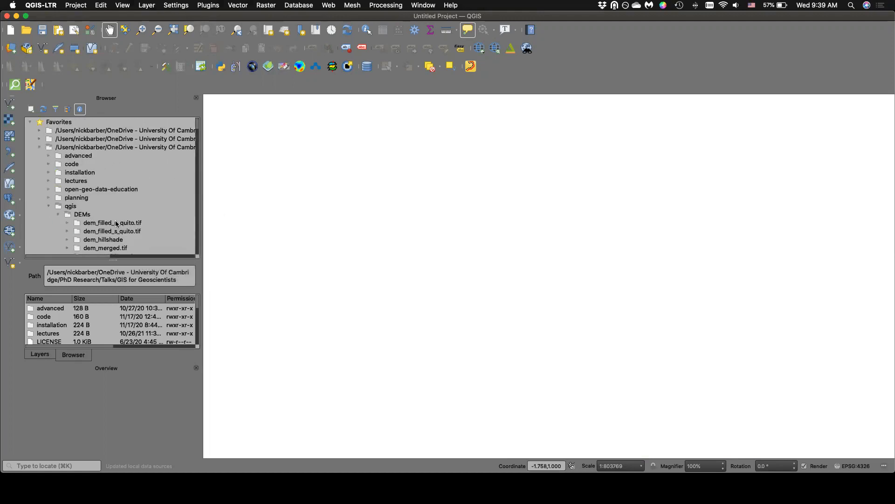
scroll(117, 224, "down", 5)
left_click(100, 214)
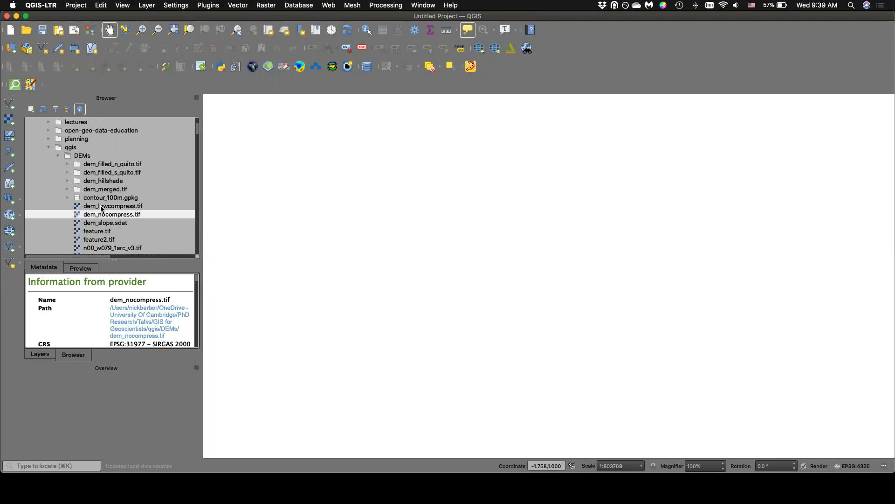
left_click(101, 207)
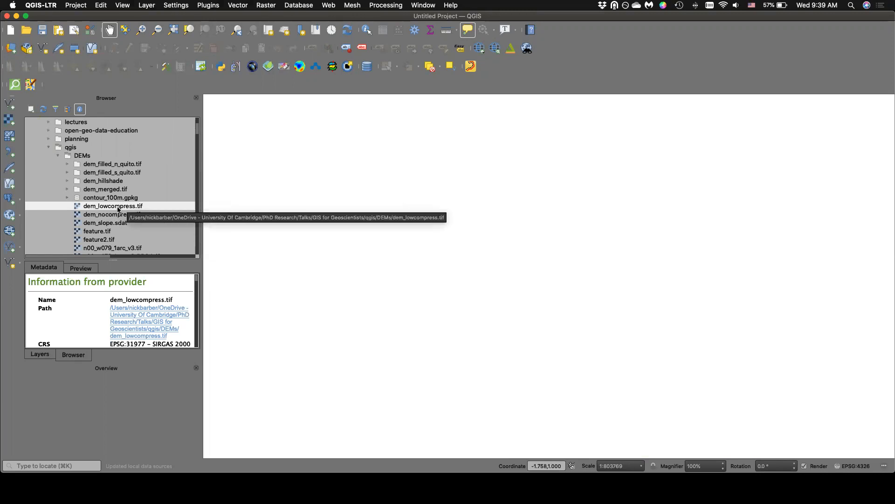
Expand dem_filled_n_quito.tif inside the DEMs folder and add its dem_filled_n_quito.tif.0.tif raster to the project.
scroll(117, 210, "down", 1)
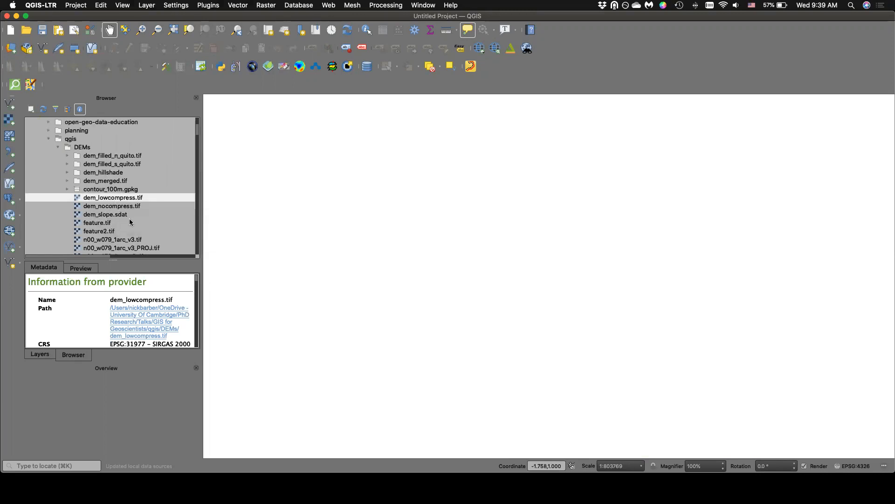
scroll(124, 209, "down", 7)
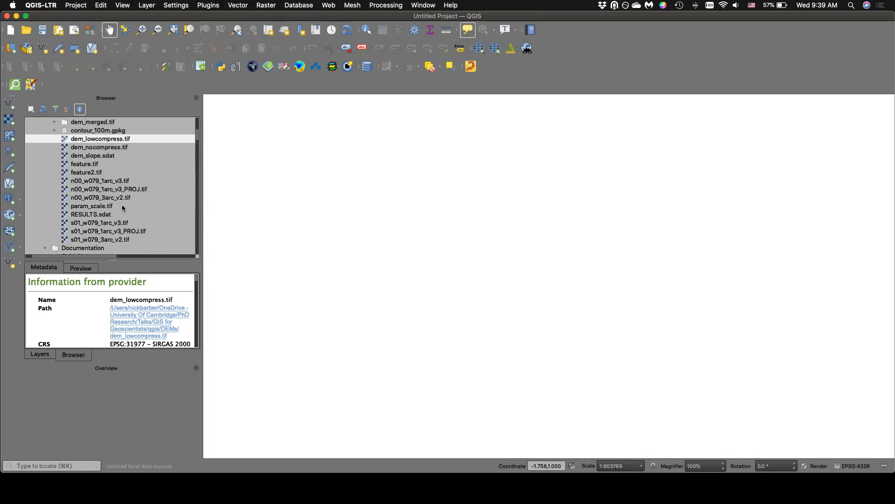
scroll(123, 208, "up", 5)
left_click(55, 139)
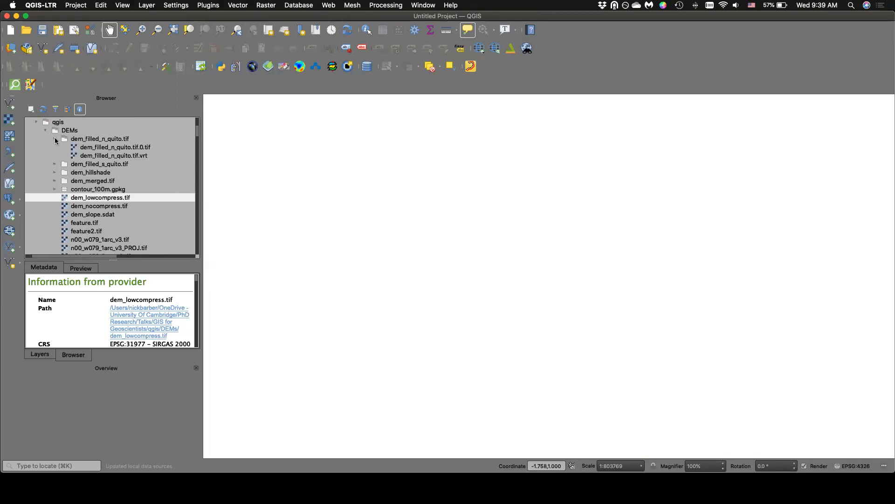
double_click(98, 148)
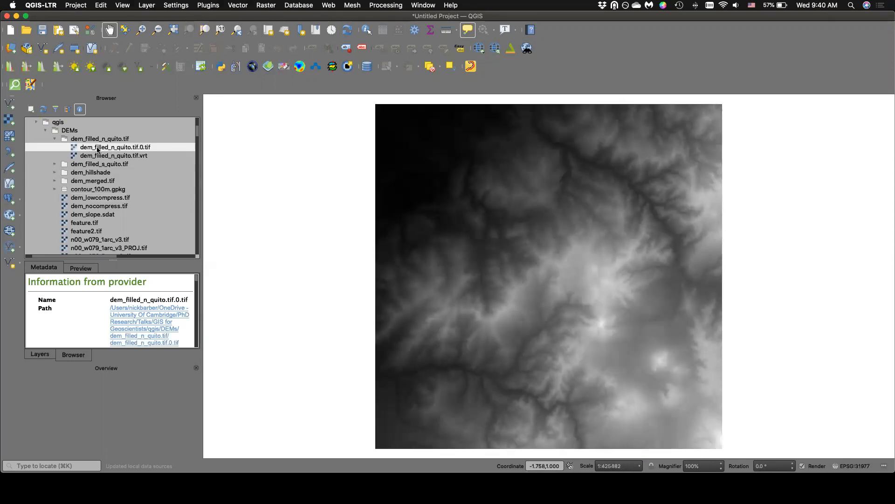
right_click(96, 147)
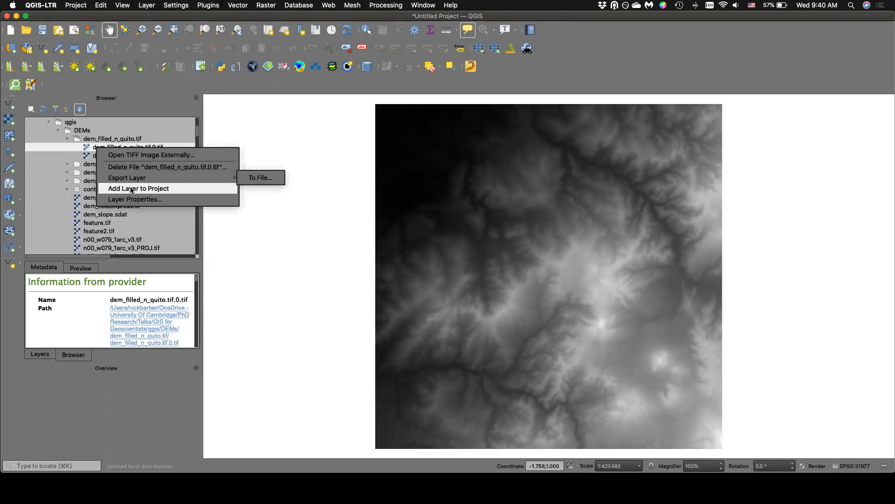
left_click(27, 393)
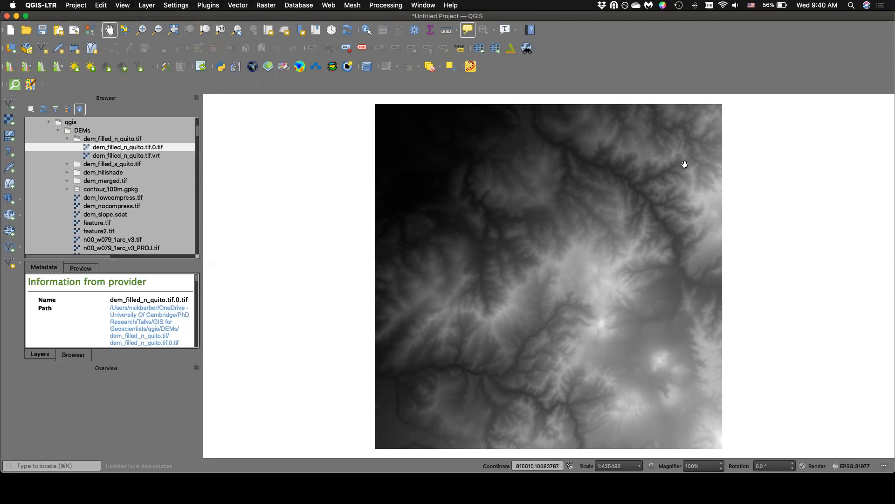
Check the loaded DEM in the layer list, and collapse the qgis folder in the Browser before returning to the layers.
left_click(49, 352)
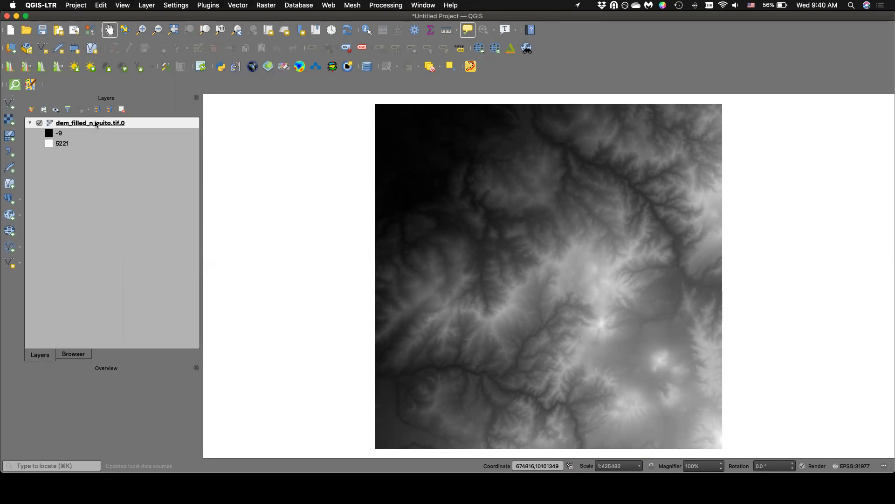
mouse_move(96, 124)
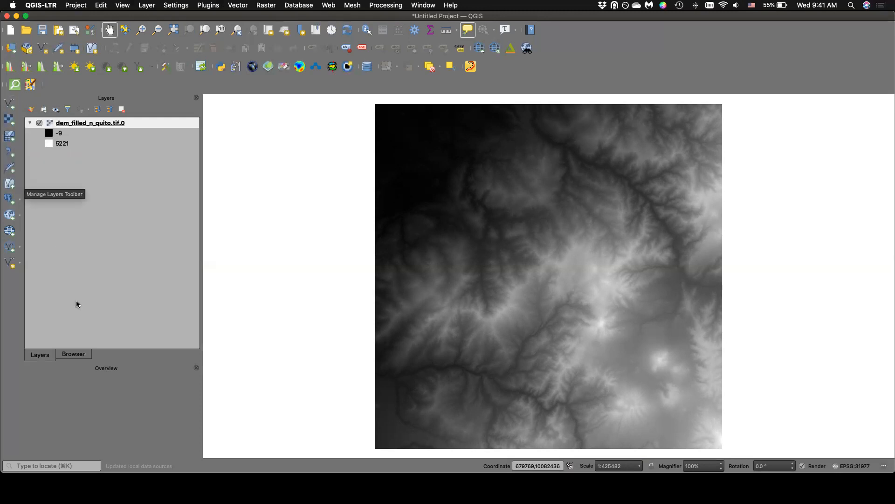
left_click(80, 355)
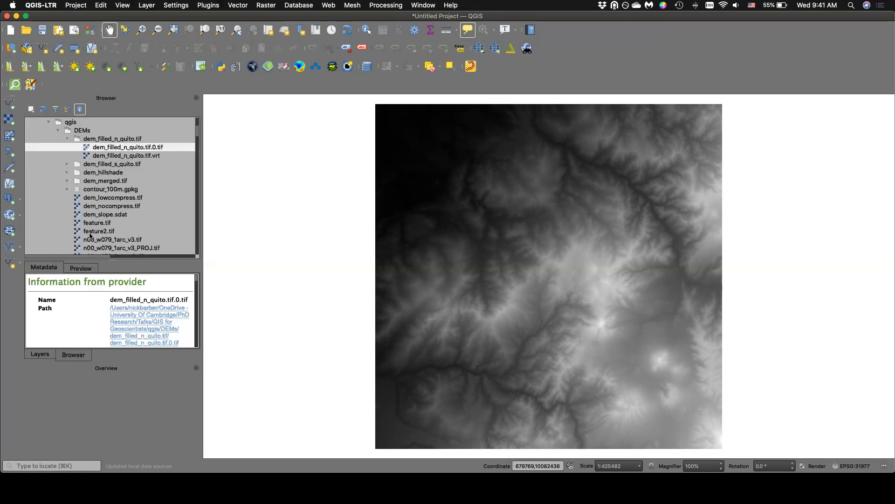
scroll(90, 218, "up", 5)
left_click(50, 207)
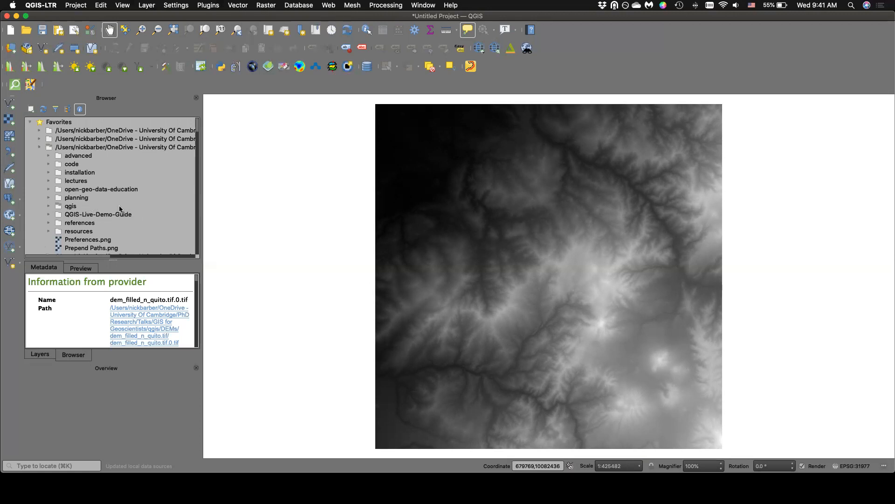
left_click(41, 355)
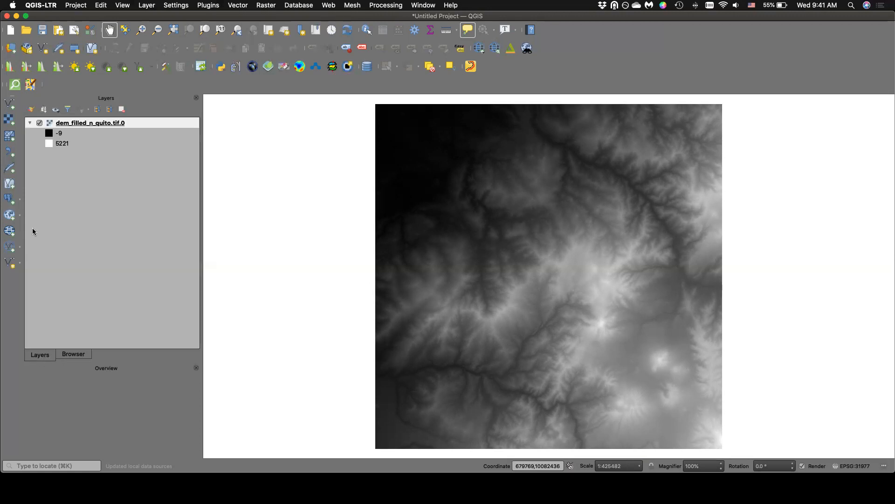
Open the Data Source Manager, examine its Raster, Vector, Browser, Delimited Text and GeoPackage source pages, and close it.
left_click(8, 119)
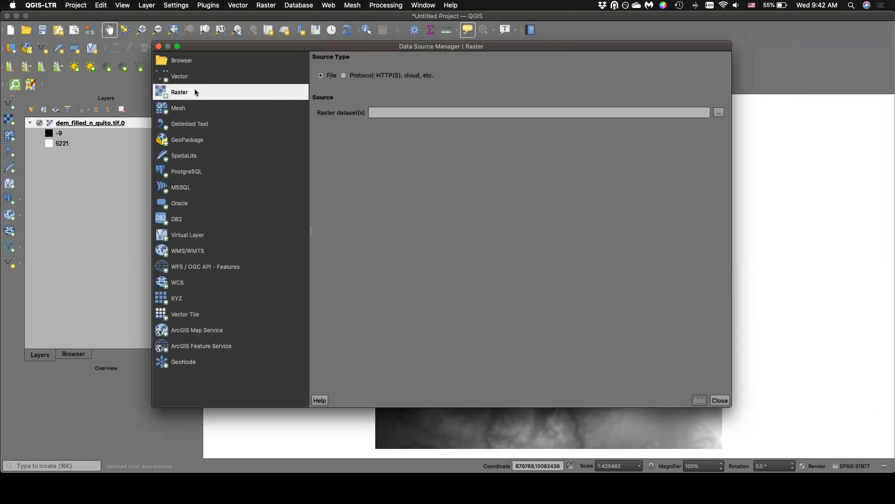
left_click(188, 77)
left_click(184, 65)
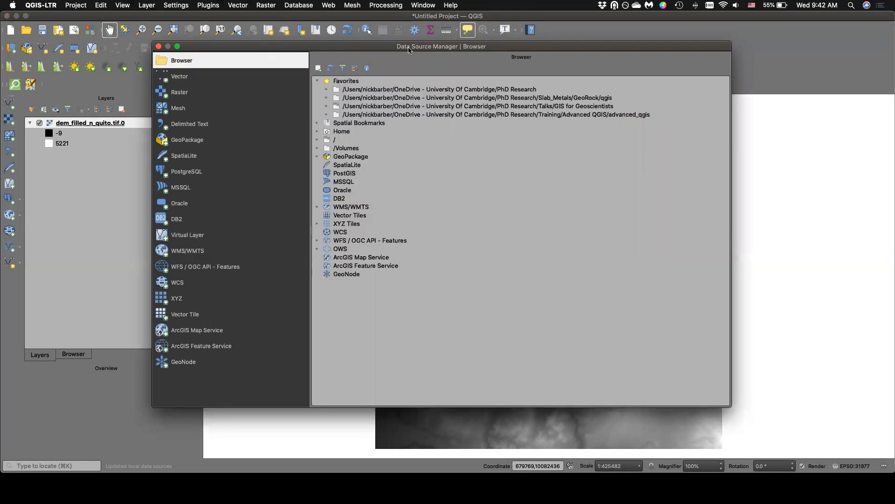
left_click(229, 107)
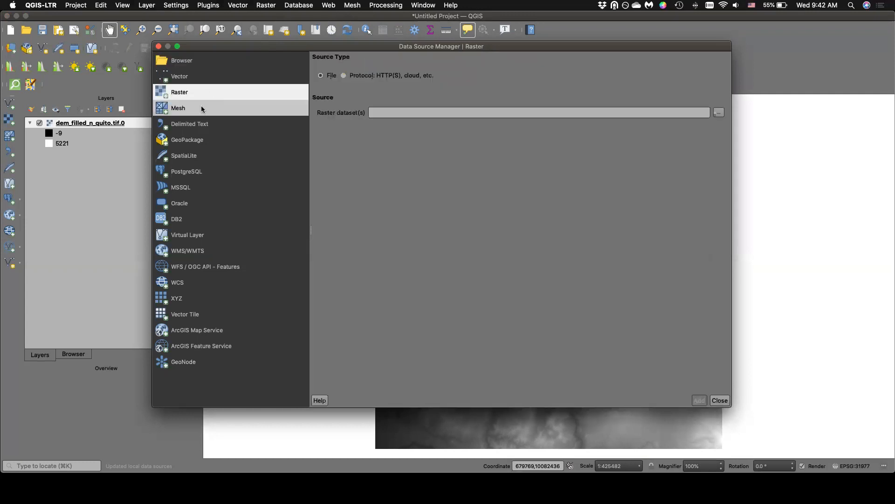
left_click(200, 123)
left_click(194, 140)
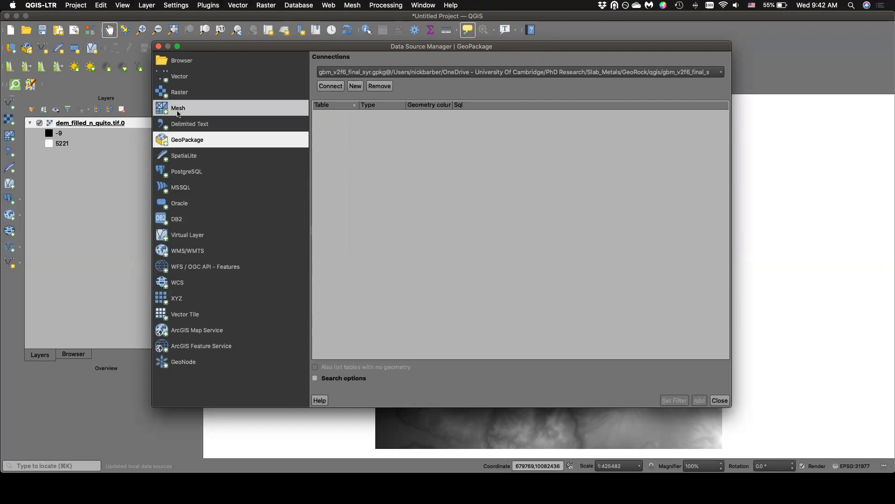
left_click(216, 74)
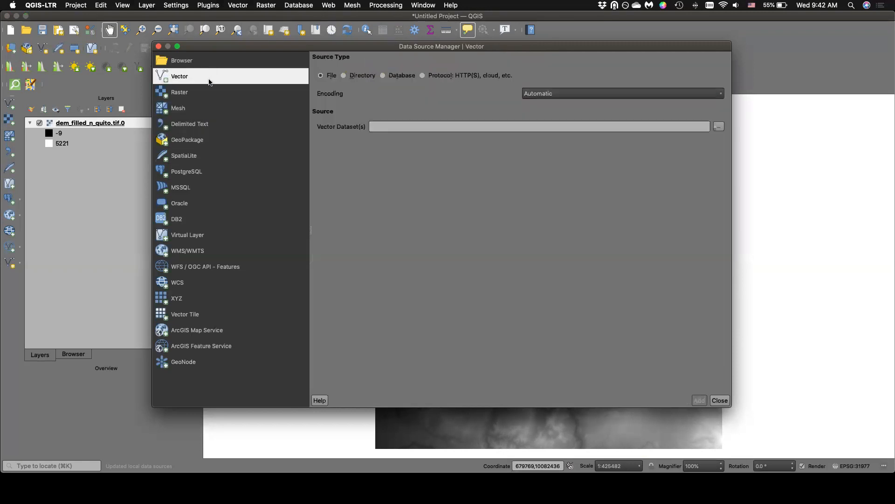
left_click(194, 90)
left_click(185, 125)
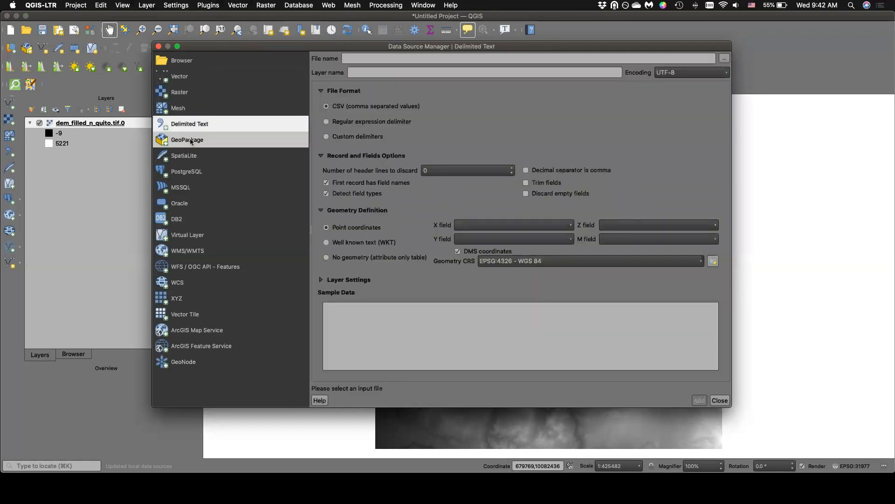
left_click(191, 141)
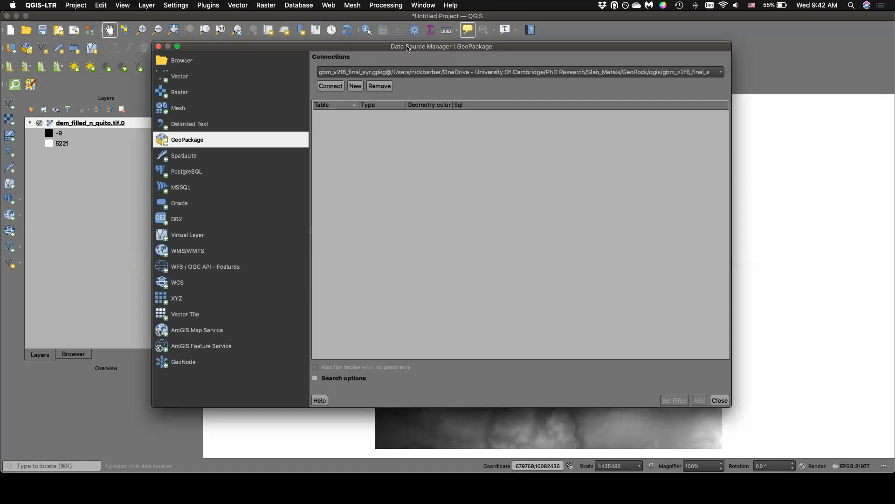
left_click(159, 46)
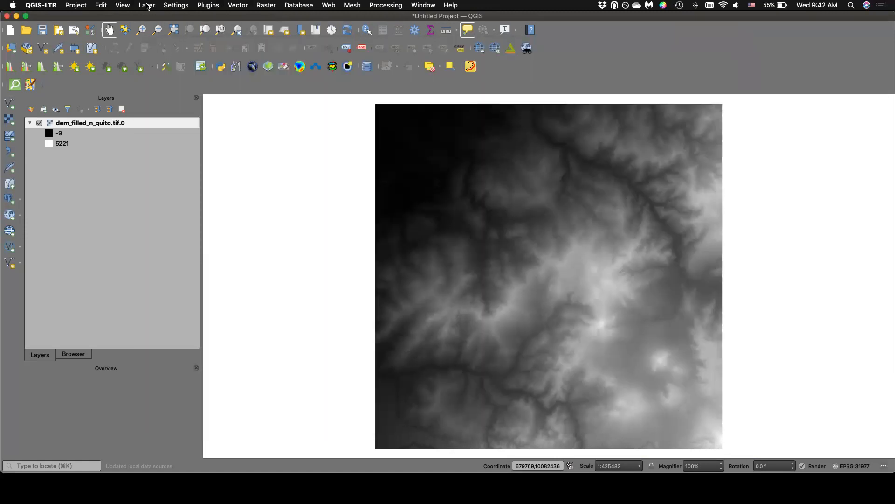
Look over the available layer commands, including the options for adding layers, and bring the Browser back to the front.
left_click(147, 5)
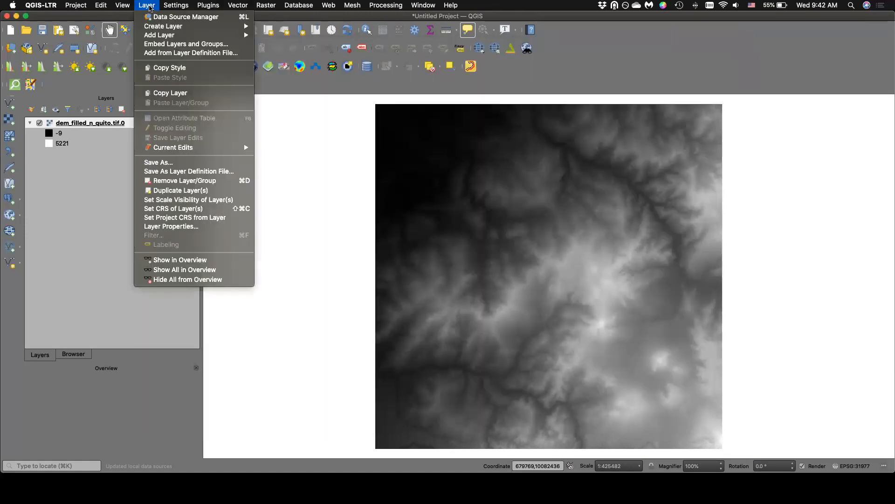
mouse_move(157, 37)
left_click(148, 5)
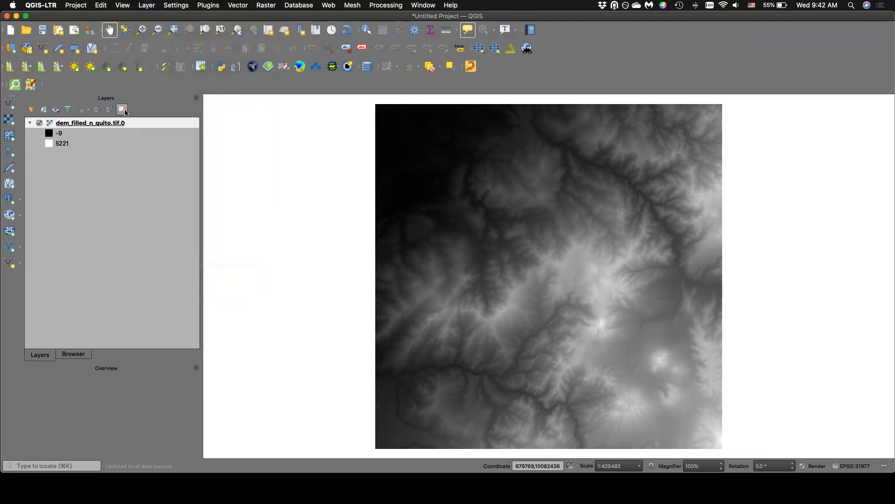
left_click(73, 354)
left_click(42, 356)
left_click(80, 356)
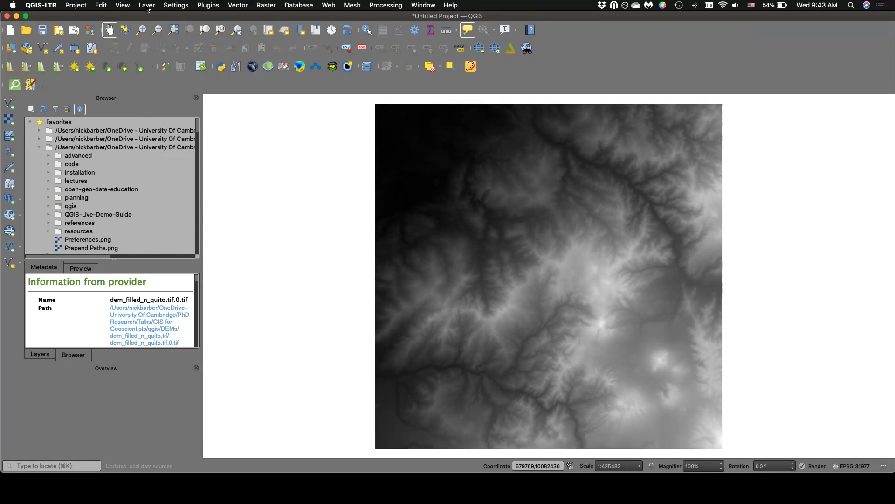
Examine the map view commands, including the decoration, layer visibility and panel options.
left_click(121, 5)
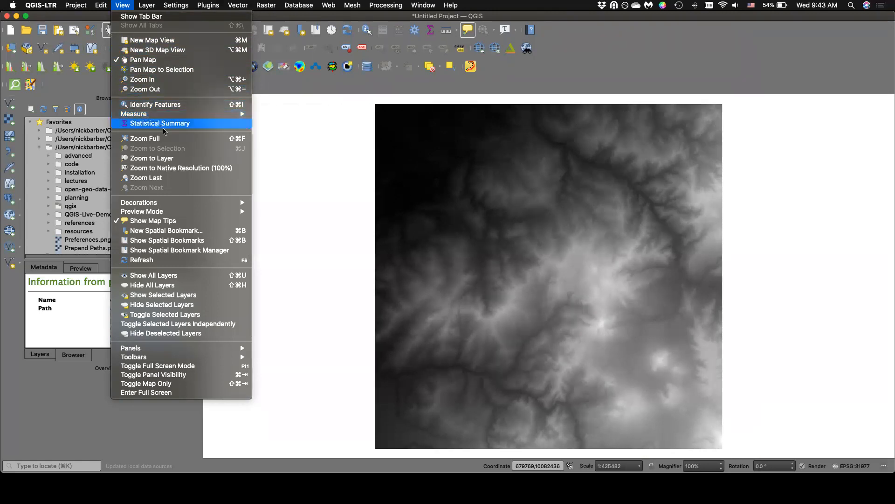
mouse_move(163, 204)
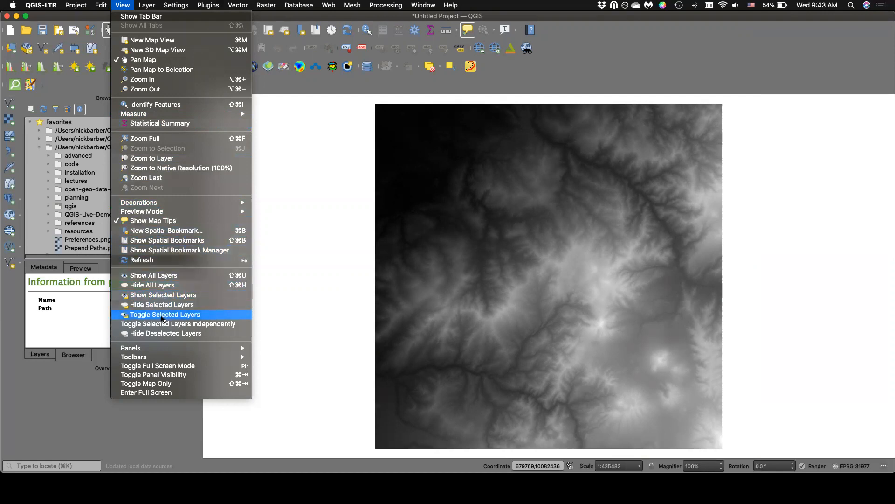
mouse_move(157, 350)
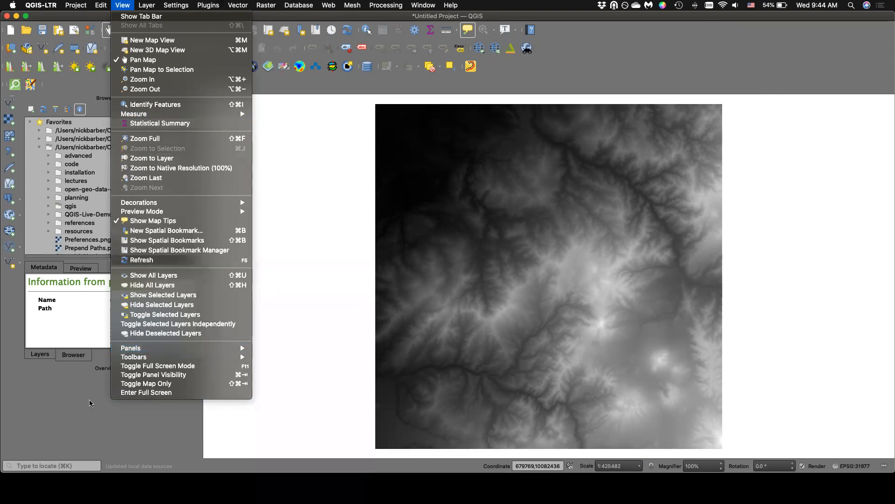
left_click(73, 401)
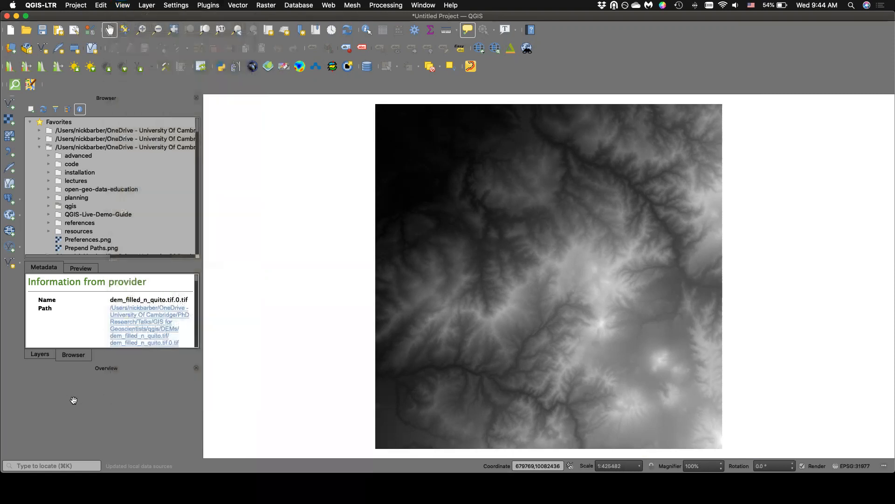
Show the dem_filled_n_quito.tif.0 layer in the Overview and check the extent frame by zooming in and back out to the full map.
left_click(39, 355)
right_click(75, 123)
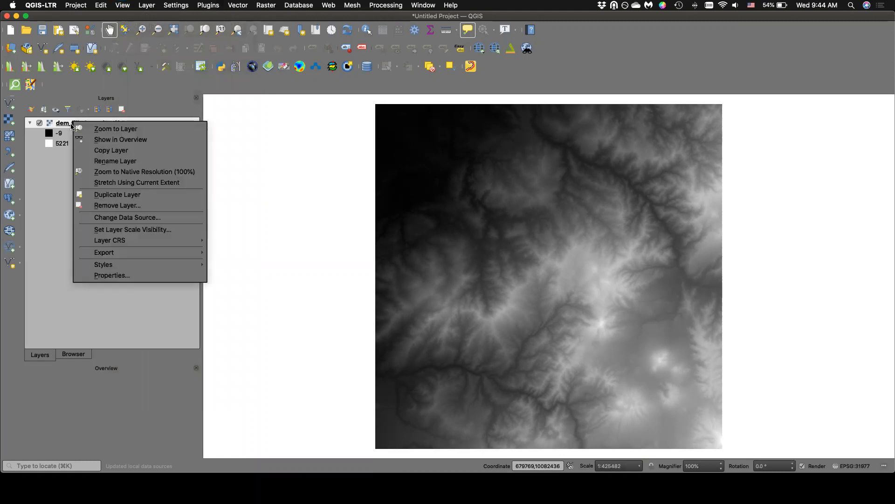
left_click(105, 140)
scroll(482, 265, "up", 5)
scroll(481, 265, "up", 1)
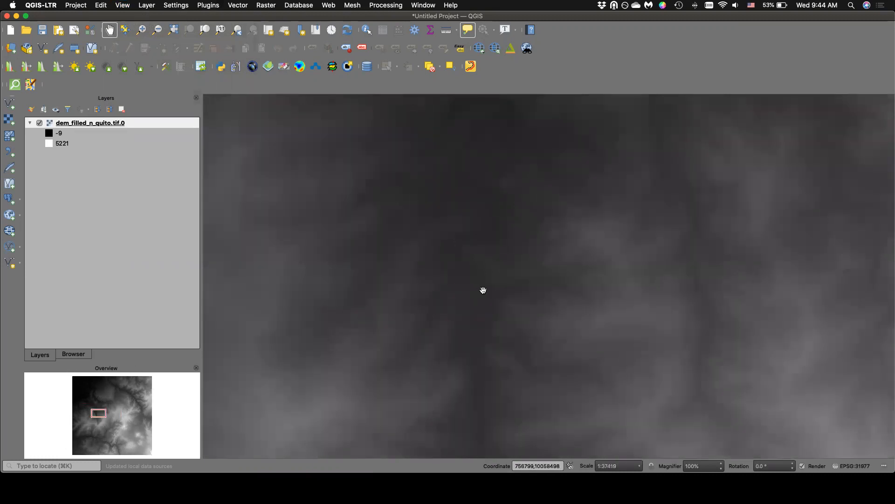
key("super+shift+f")
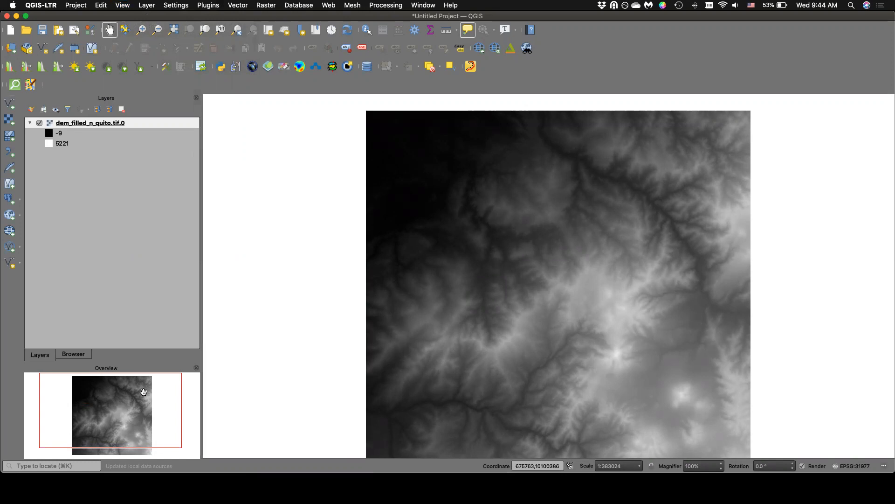
Open the Processing Toolbox to view its algorithm groups, and close it again.
left_click(122, 5)
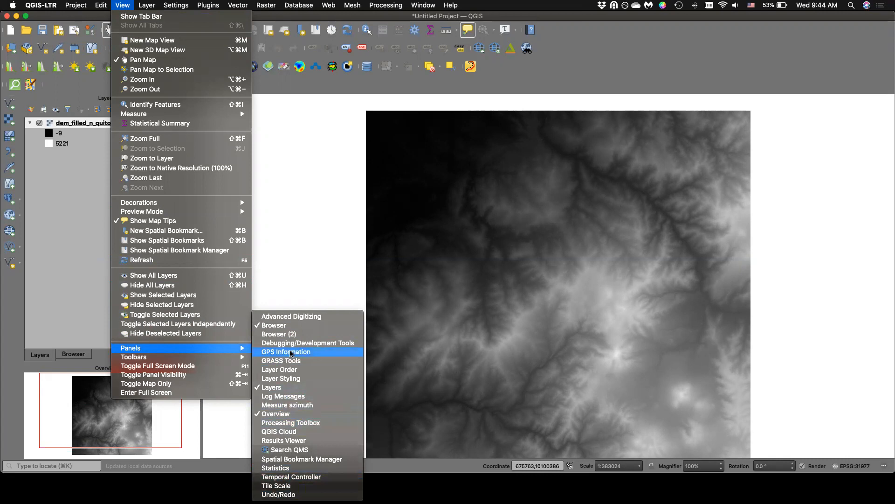
left_click(281, 424)
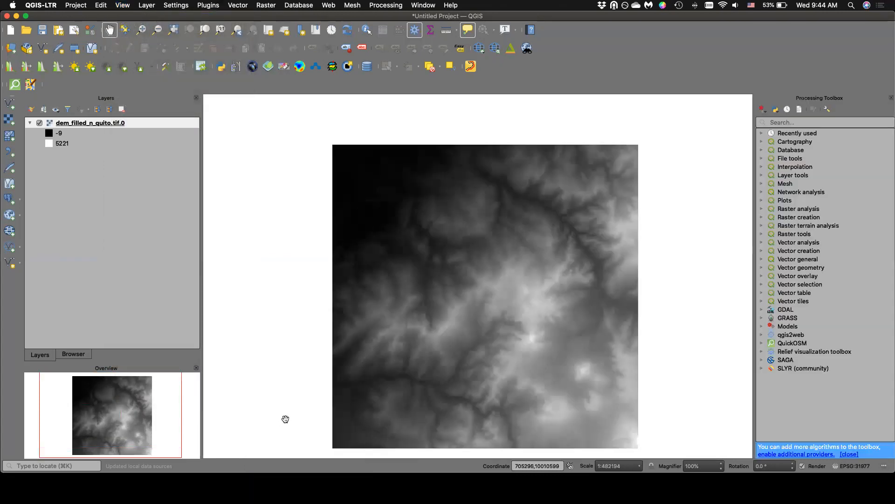
left_click(890, 98)
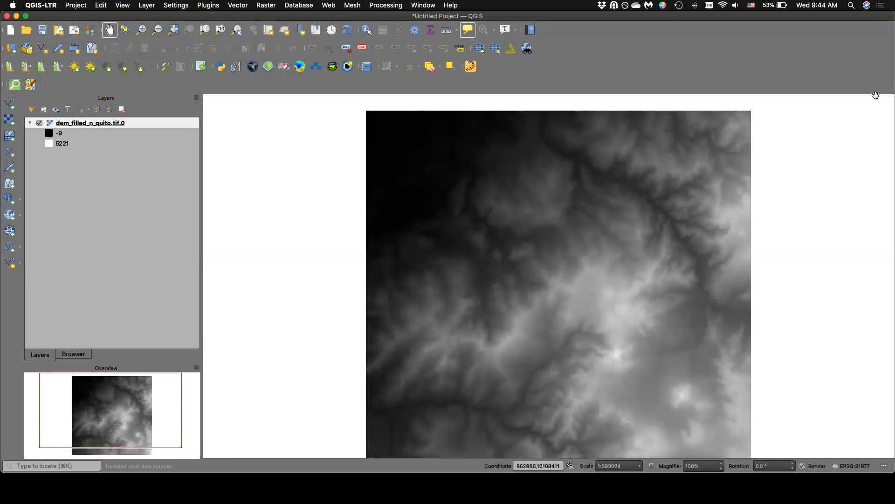
Review which toolbars are enabled in the interface.
left_click(124, 5)
mouse_move(181, 351)
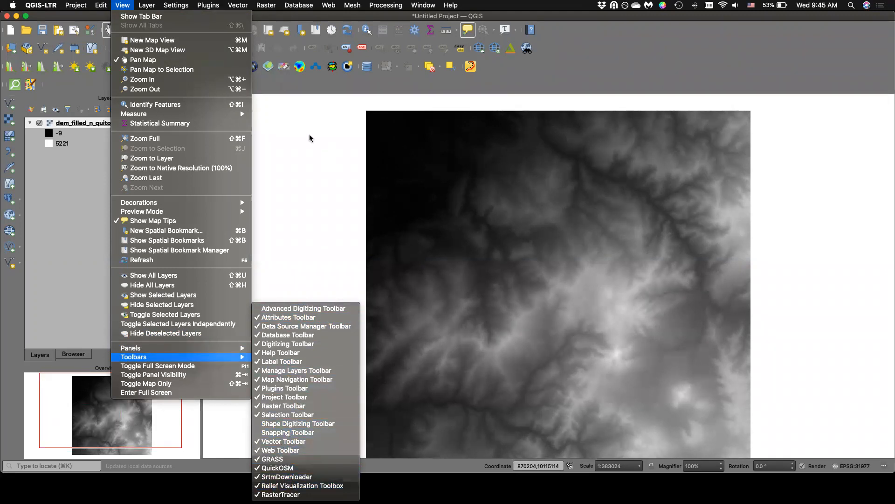
left_click(311, 90)
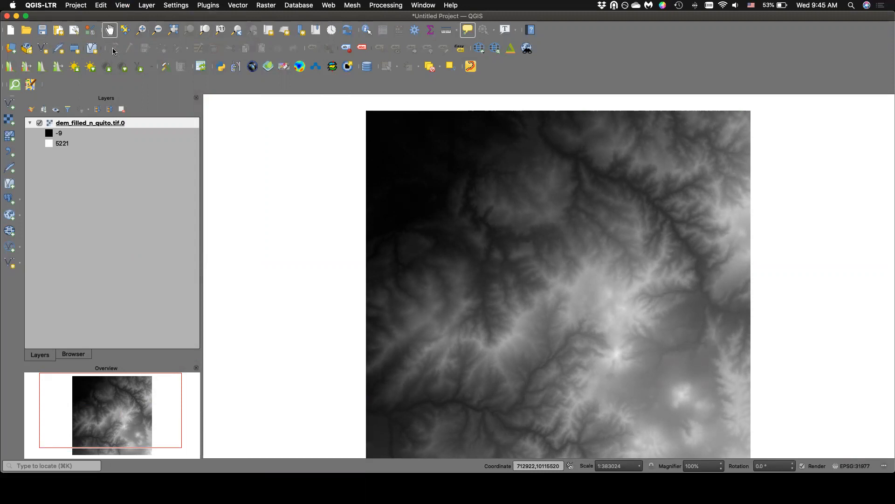
left_click(122, 6)
left_click(122, 7)
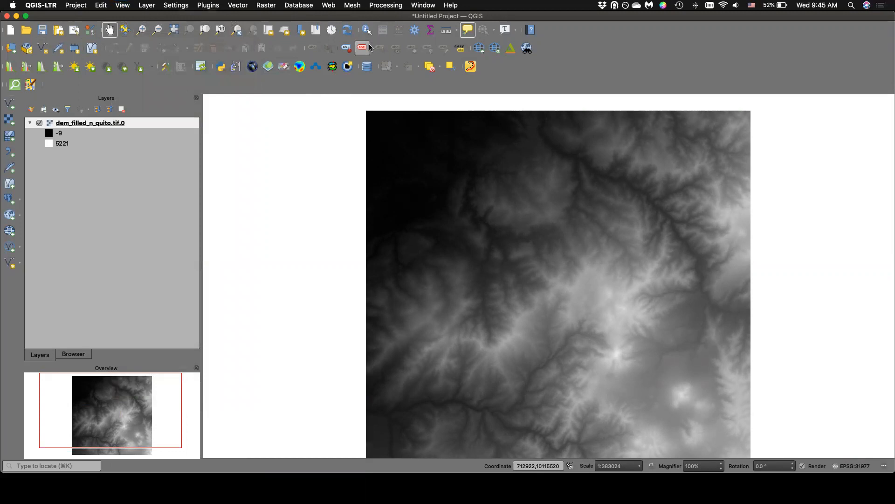
left_click(124, 5)
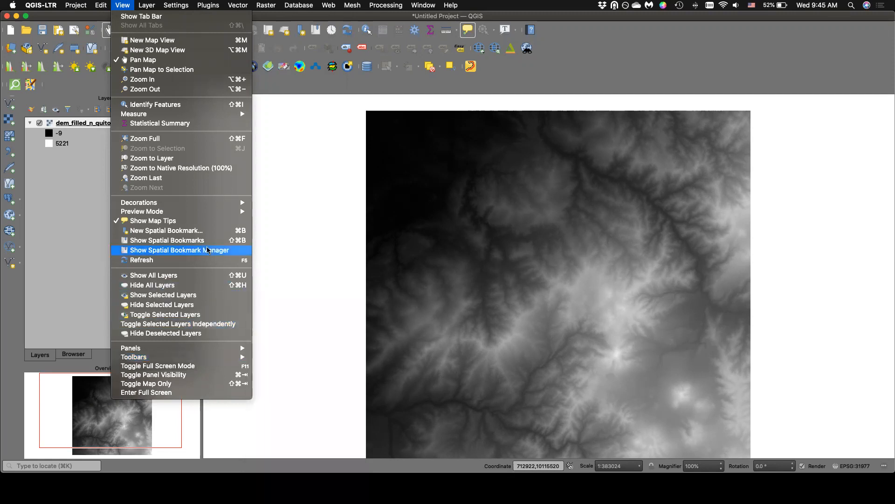
left_click(331, 86)
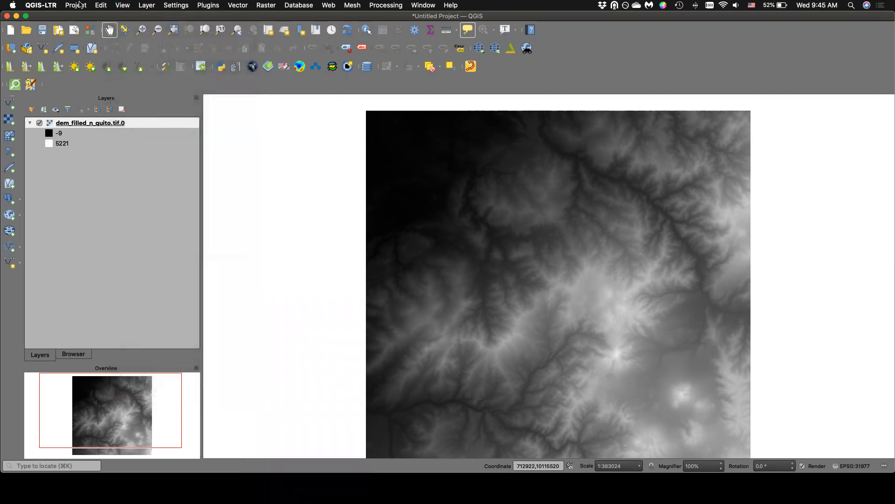
left_click(37, 6)
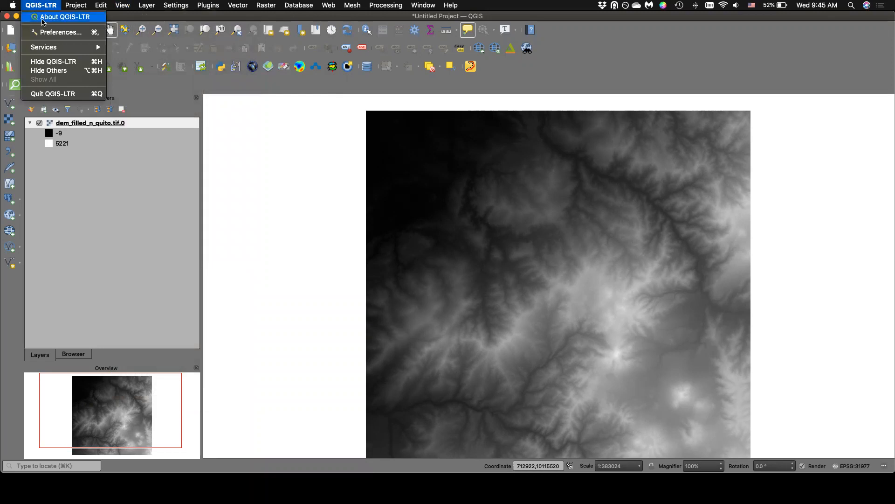
left_click(48, 4)
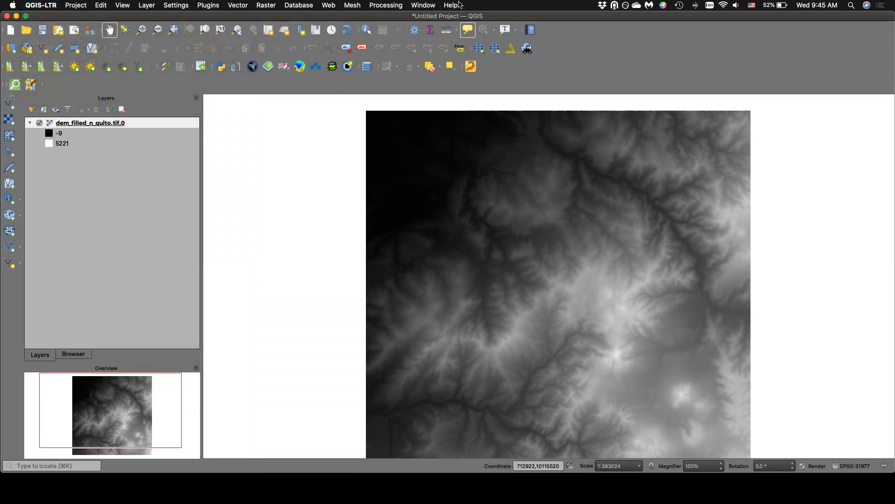
Open the General preferences and review the application styles and UI themes, keeping Fusion and Blend of Gray selected.
left_click(48, 5)
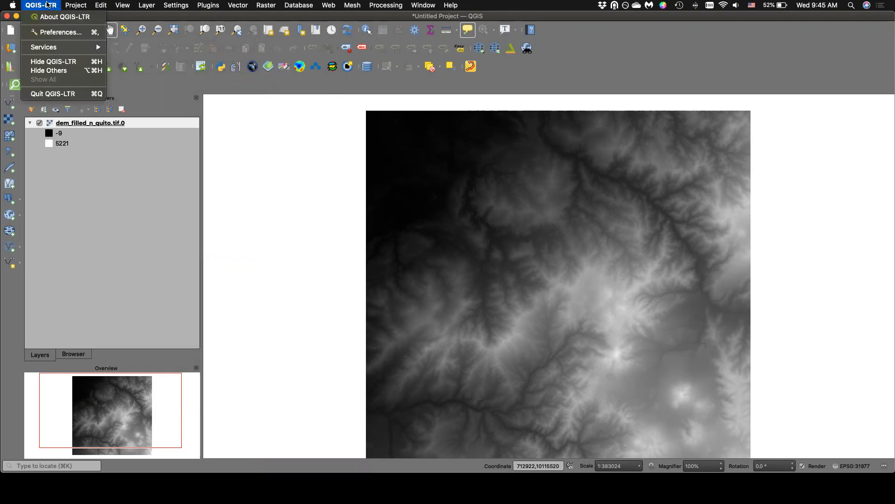
left_click(51, 33)
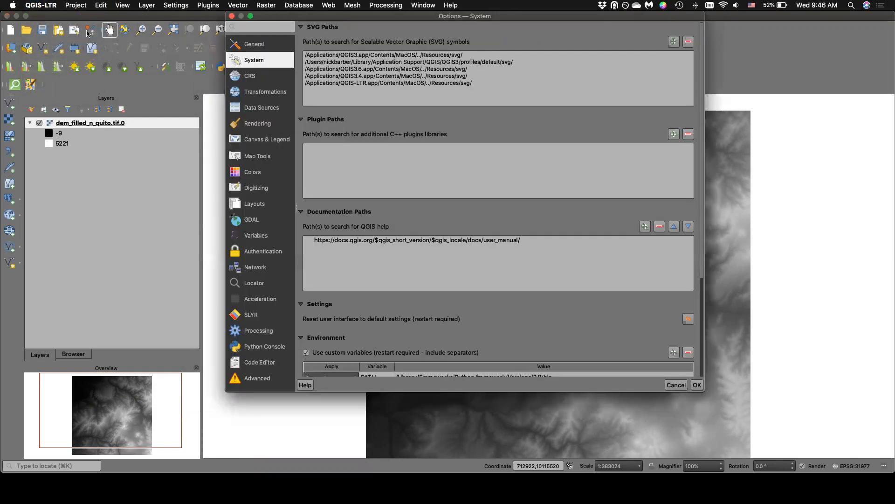
left_click(266, 43)
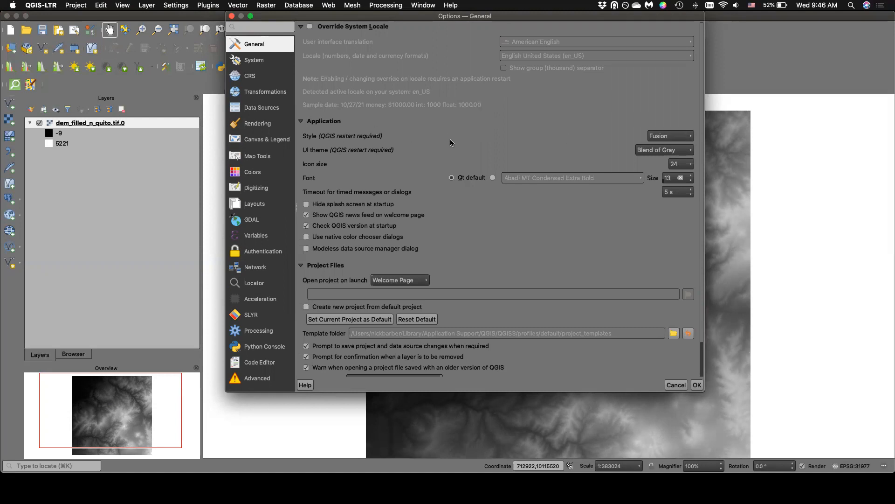
left_click(667, 138)
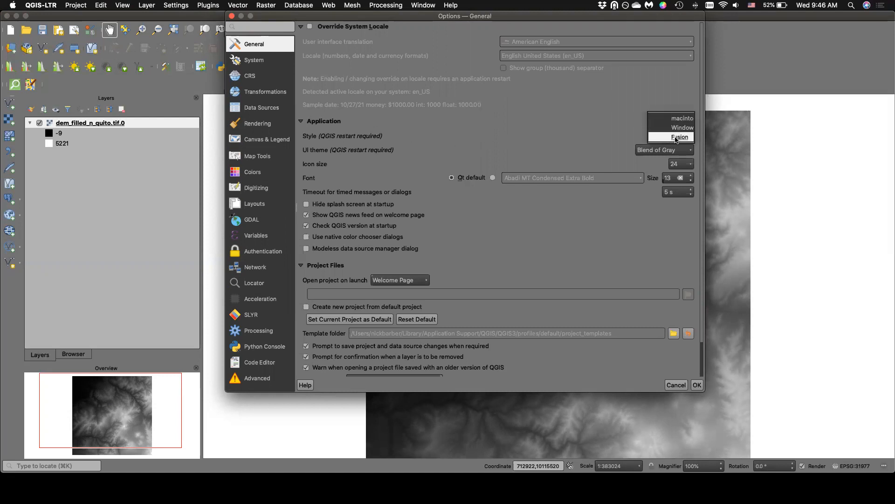
left_click(676, 138)
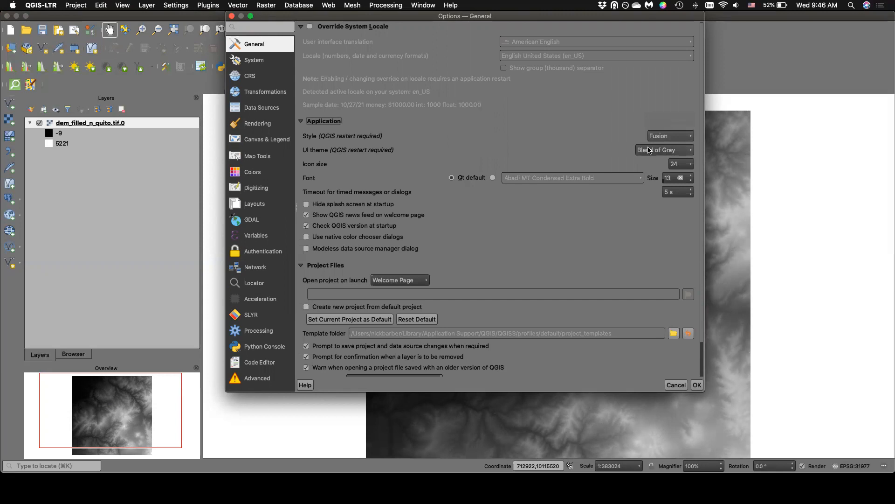
left_click(649, 150)
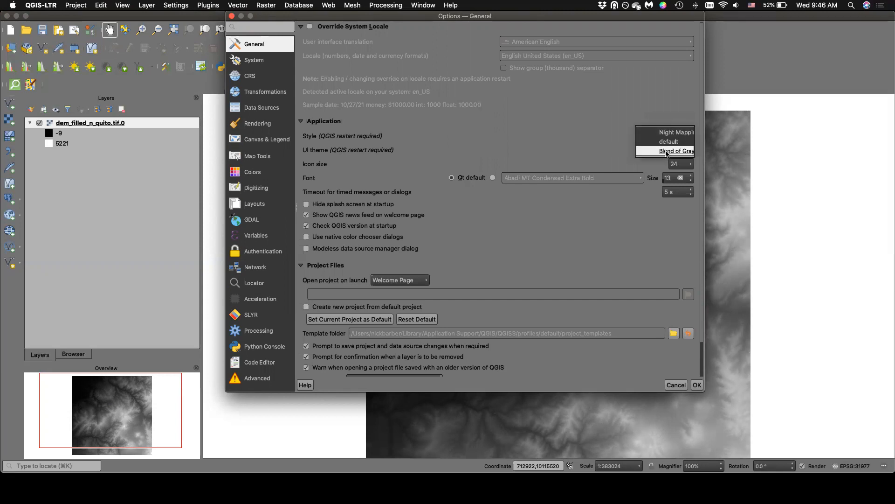
left_click(683, 150)
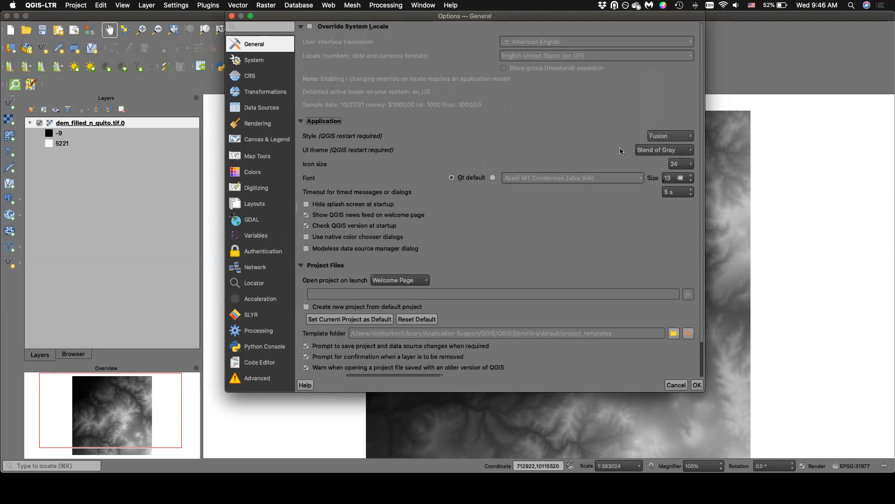
Check the icon size choices in the General preferences without picking another size.
left_click(691, 165)
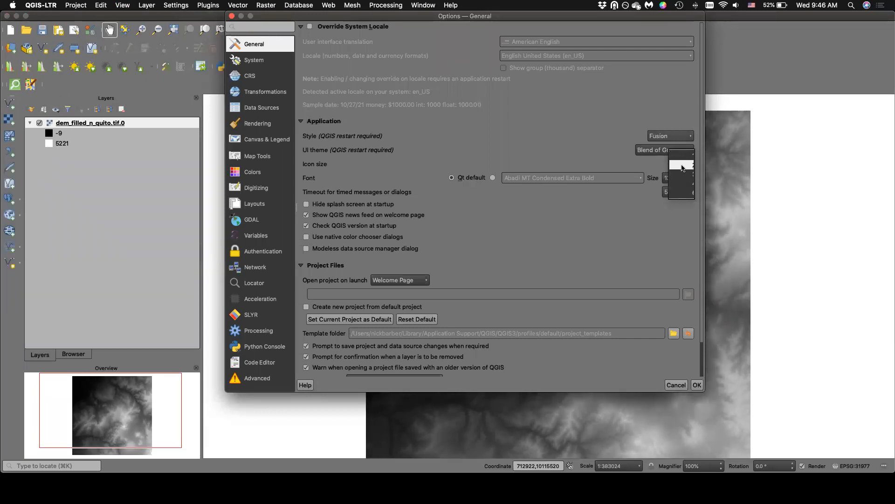
left_click(657, 166)
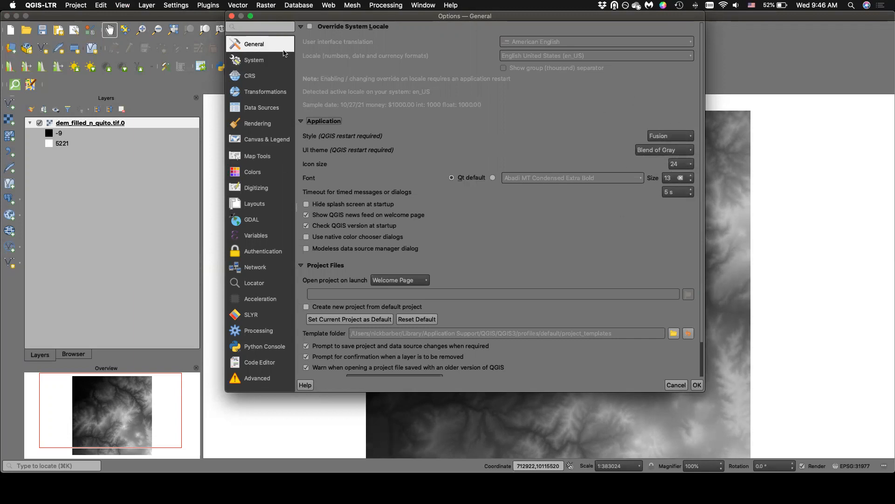
left_click(36, 5)
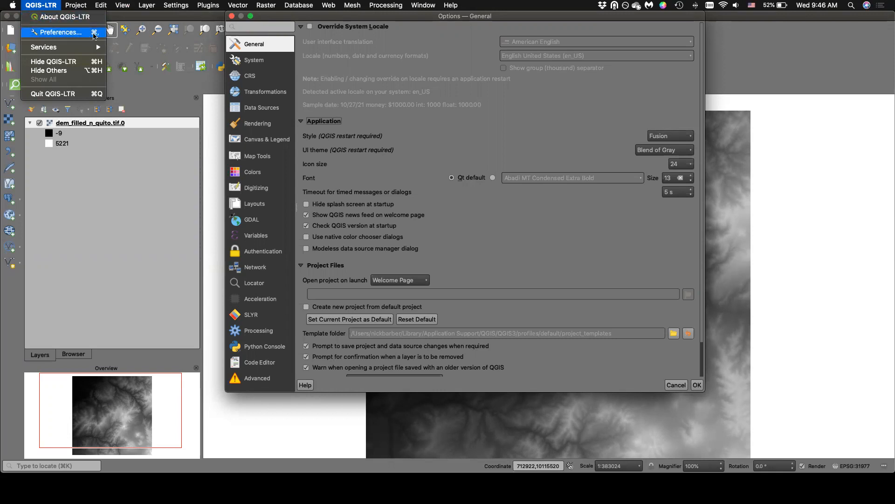
left_click(34, 8)
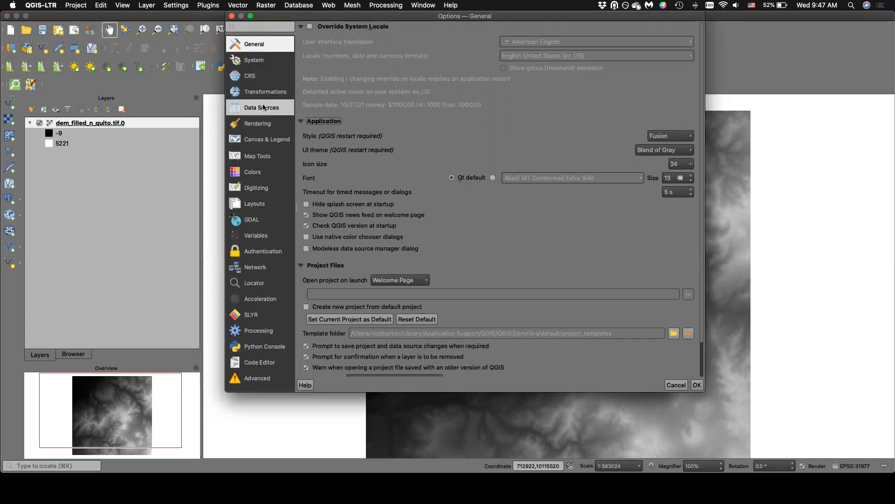
Review the System, CRS, Transformations, Colors and Variables pages of the preferences.
left_click(252, 65)
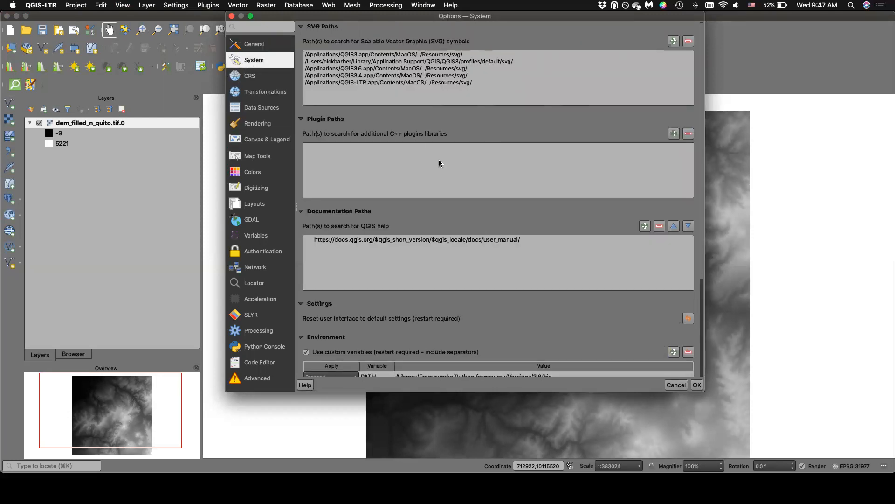
scroll(653, 329, "down", 5)
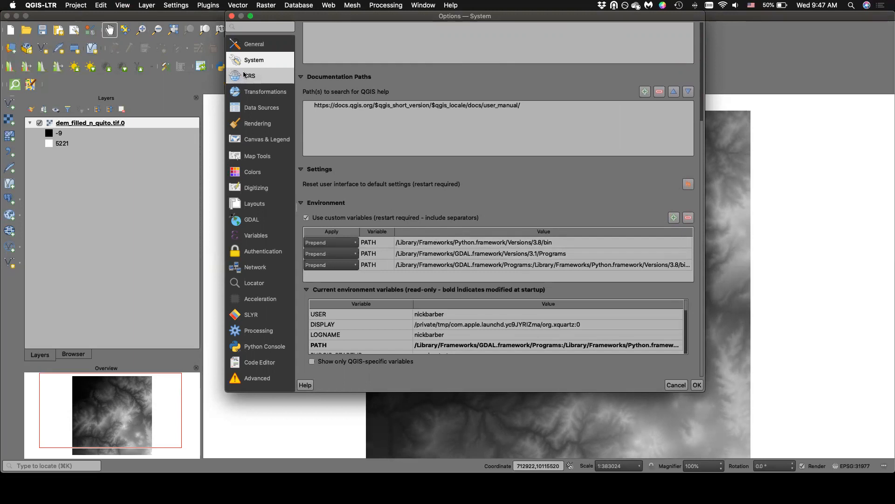
left_click(260, 81)
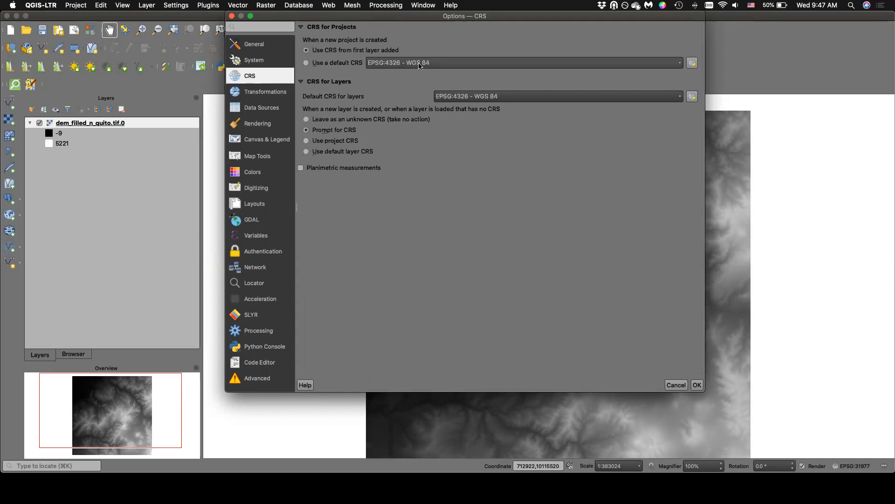
mouse_move(419, 66)
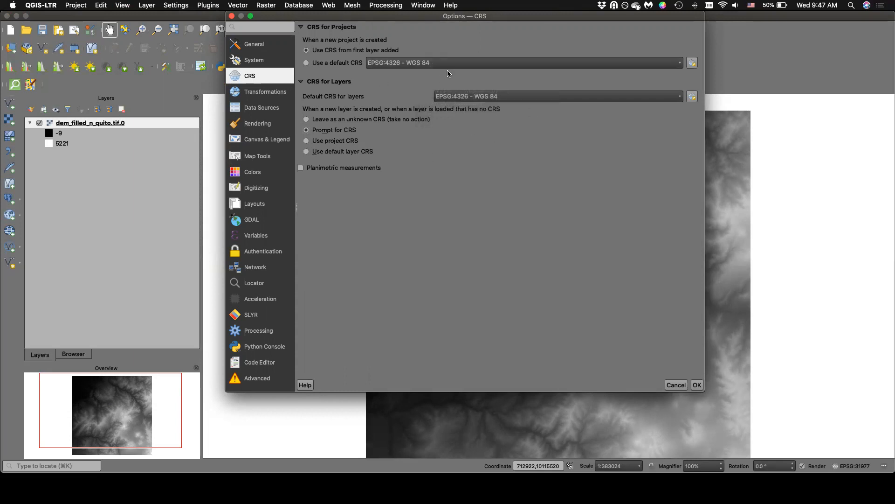
left_click(244, 95)
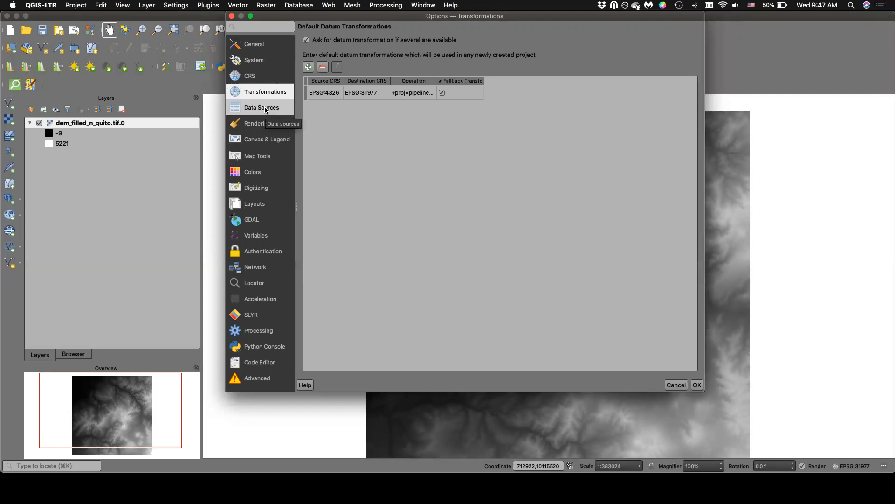
left_click(247, 171)
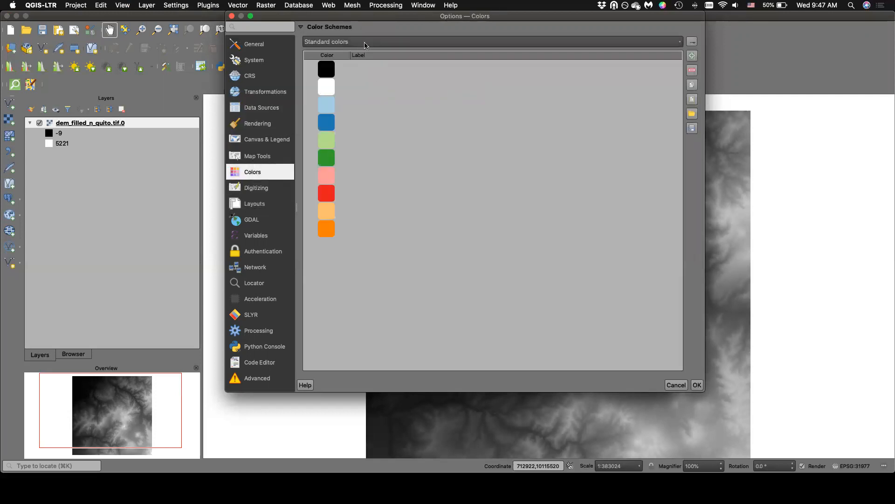
left_click(238, 238)
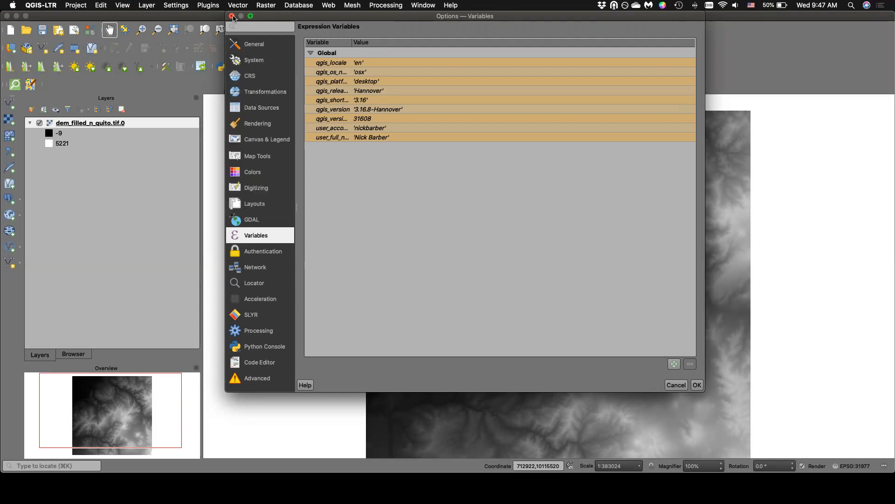
Revisit the General, System and GDAL preferences, and close the options dialog.
left_click(253, 43)
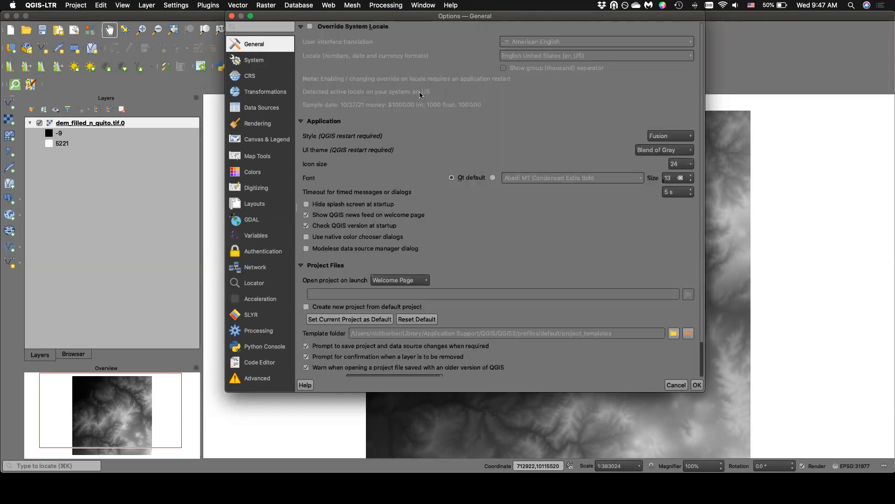
scroll(418, 91, "down", 3)
left_click(277, 63)
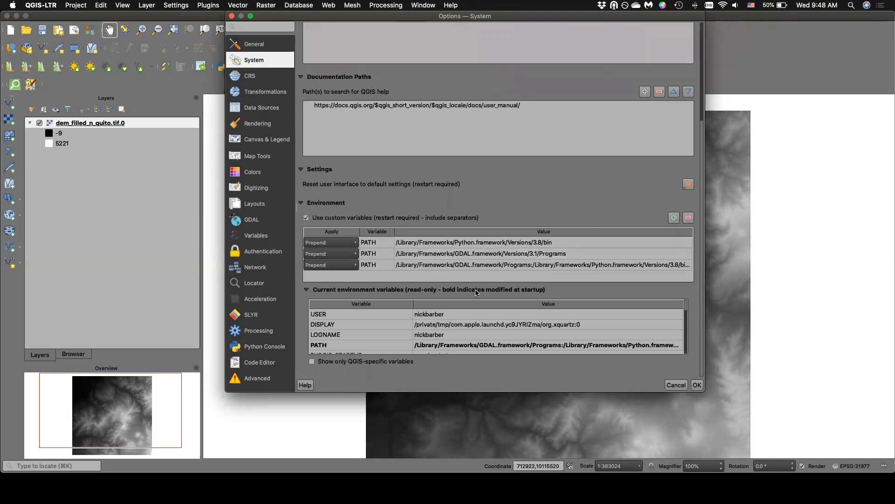
left_click(254, 220)
left_click(232, 16)
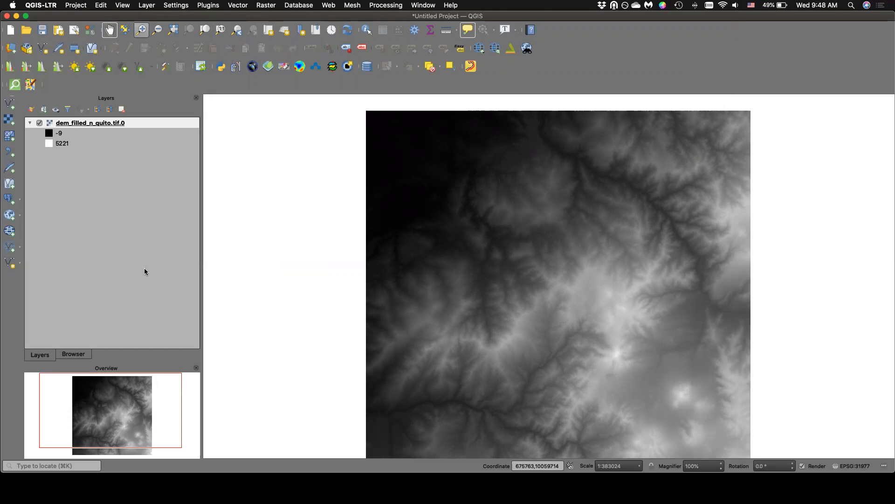
Open the plugin manager, list the installed plugins and enlarge the window to view more of them.
left_click(208, 5)
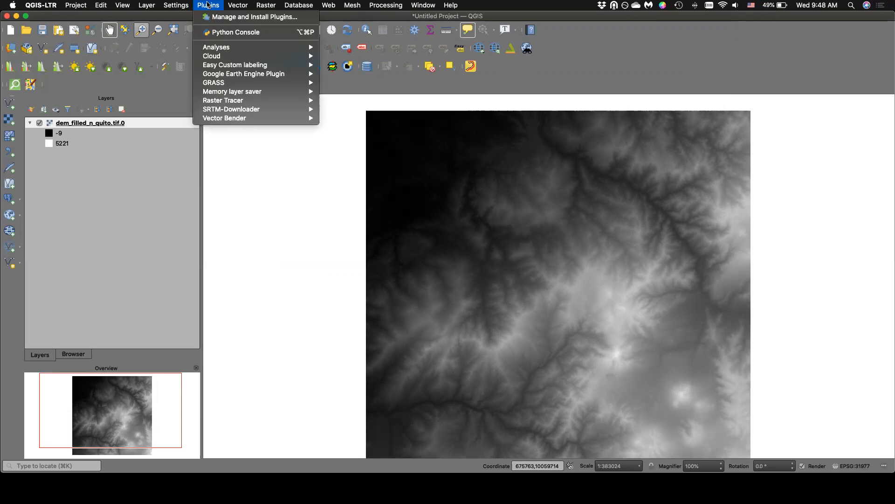
left_click(214, 18)
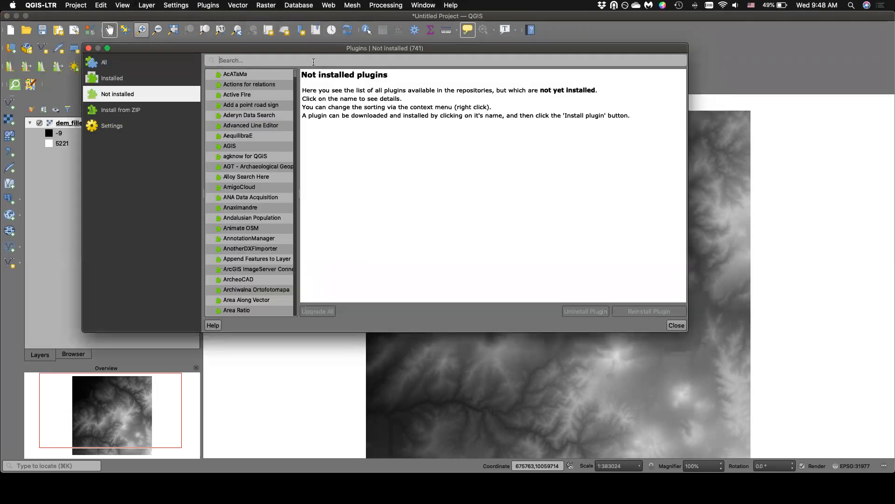
left_click_drag(296, 49, 382, 50)
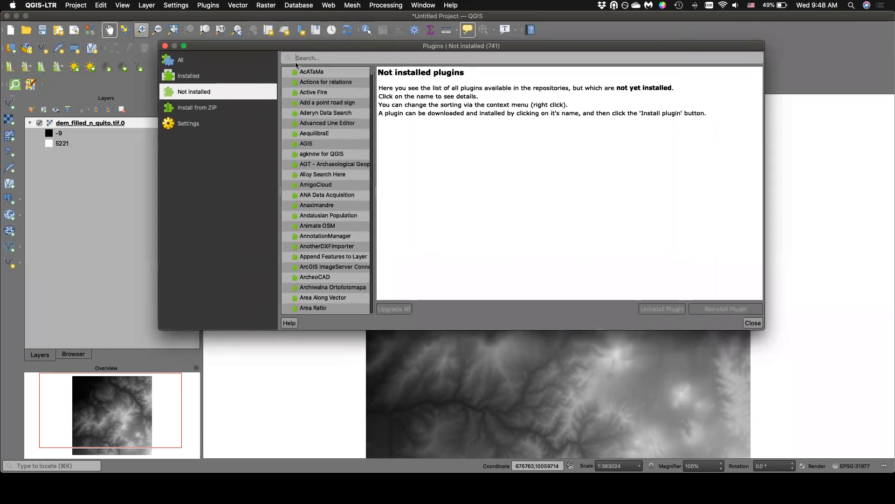
left_click(192, 79)
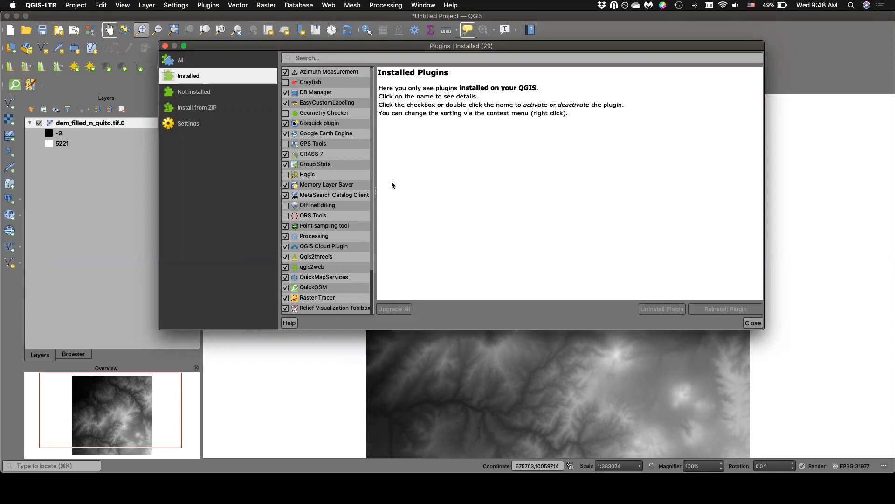
left_click_drag(765, 329, 887, 376)
scroll(336, 251, "down", 1)
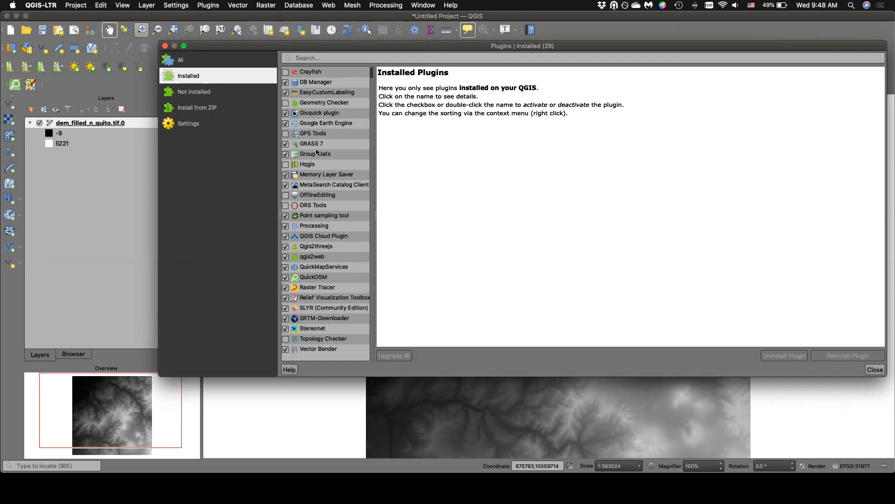
Read the descriptions of the EasyCustomLabeling, Google Earth Engine, QuickMapServices, SRTM-Downloader and Group Stats plugins.
left_click(321, 92)
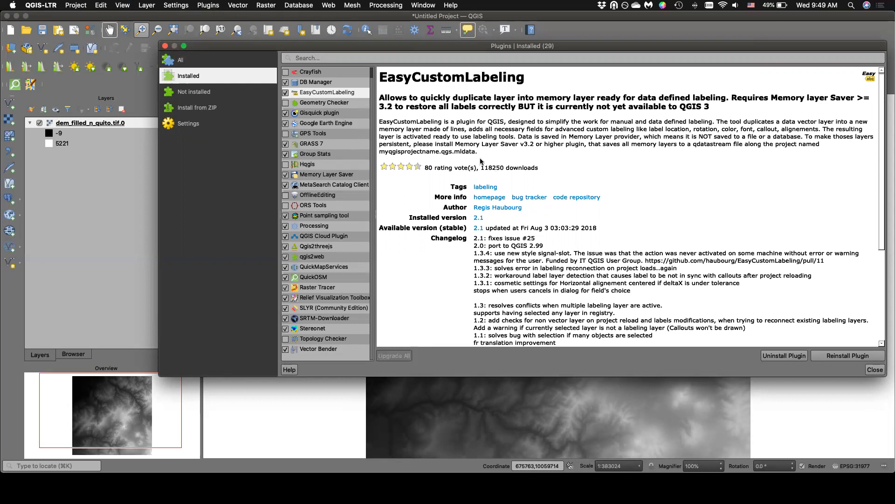
left_click(351, 123)
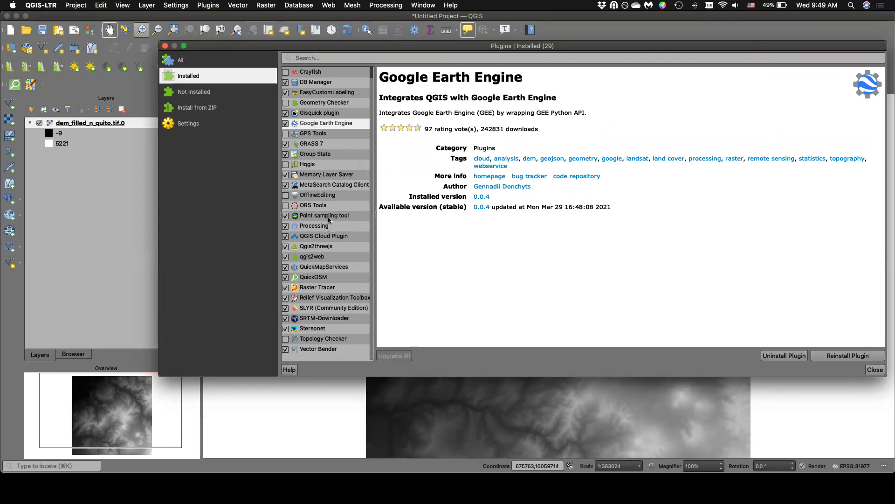
left_click(325, 268)
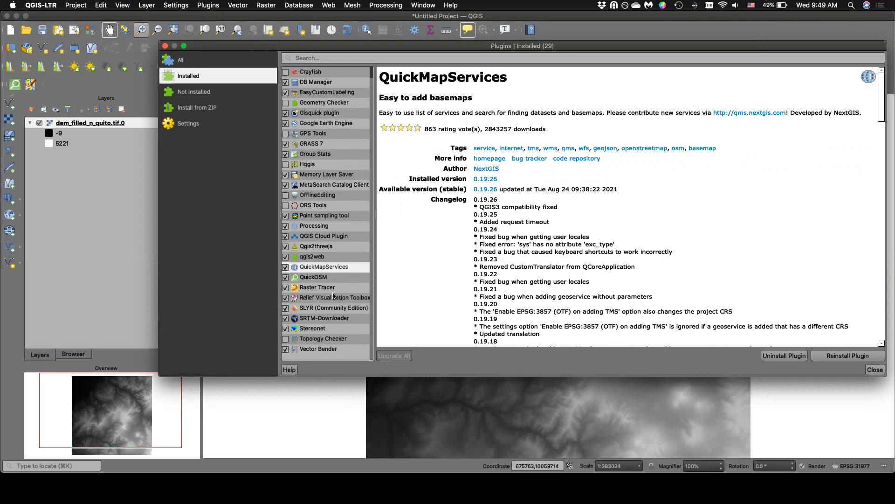
left_click(328, 319)
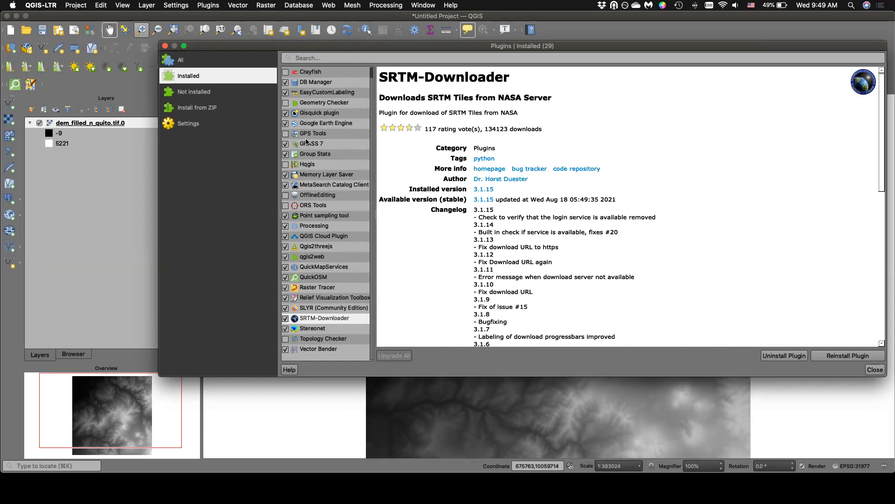
left_click(313, 154)
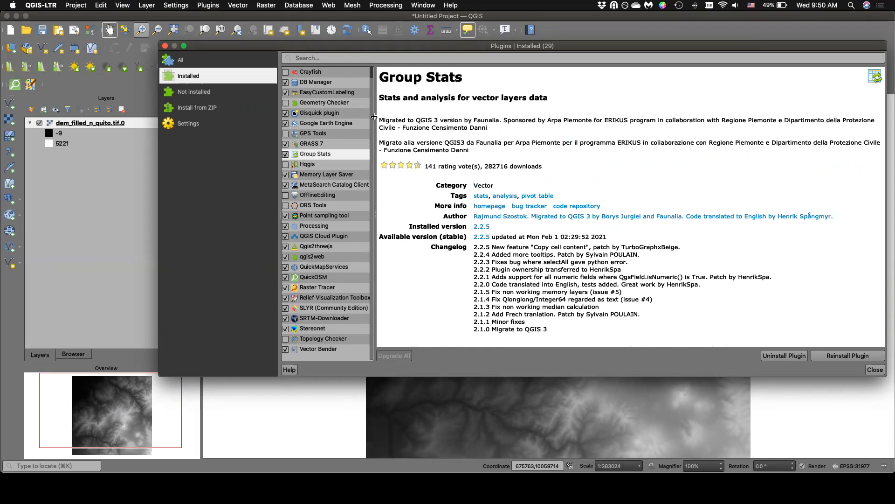
Read the Memory Layer Saver plugin's description, and search the not-installed plugins for "memory".
left_click(329, 175)
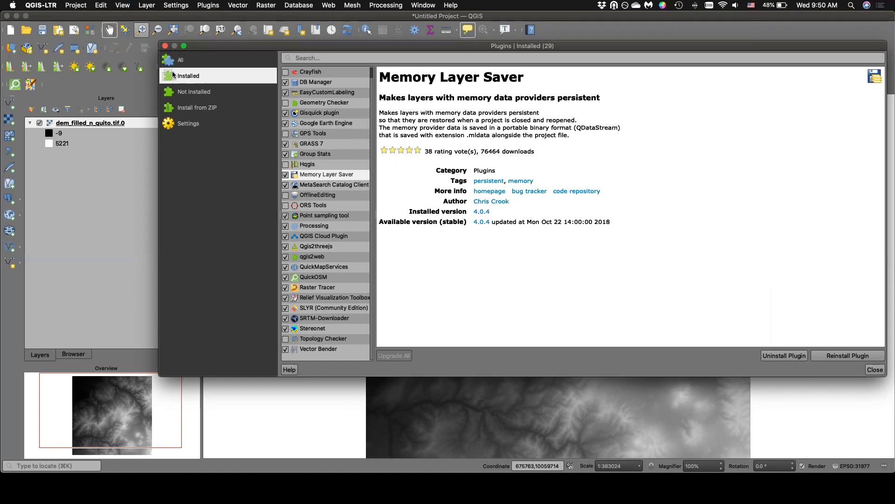
left_click(192, 93)
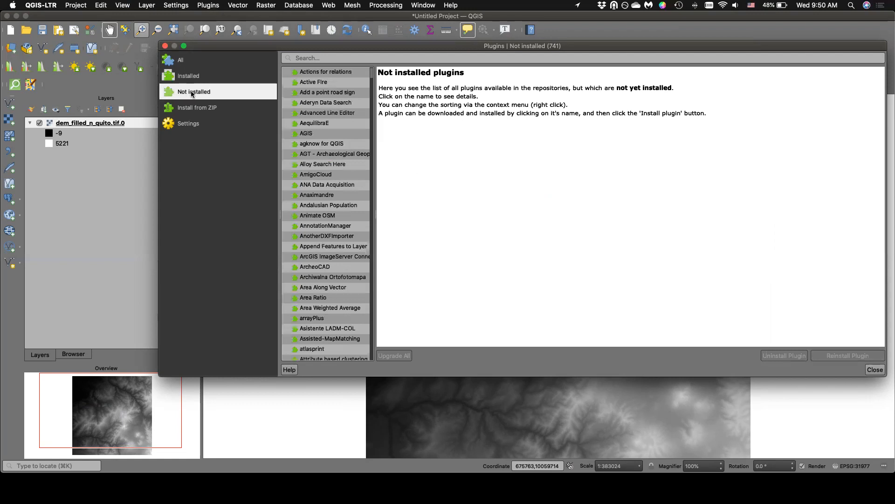
left_click(312, 57)
type("m")
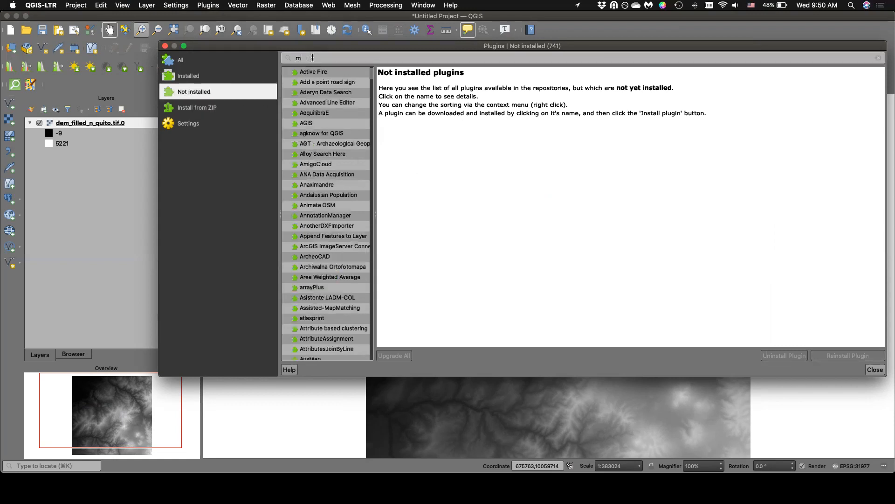
type("emor")
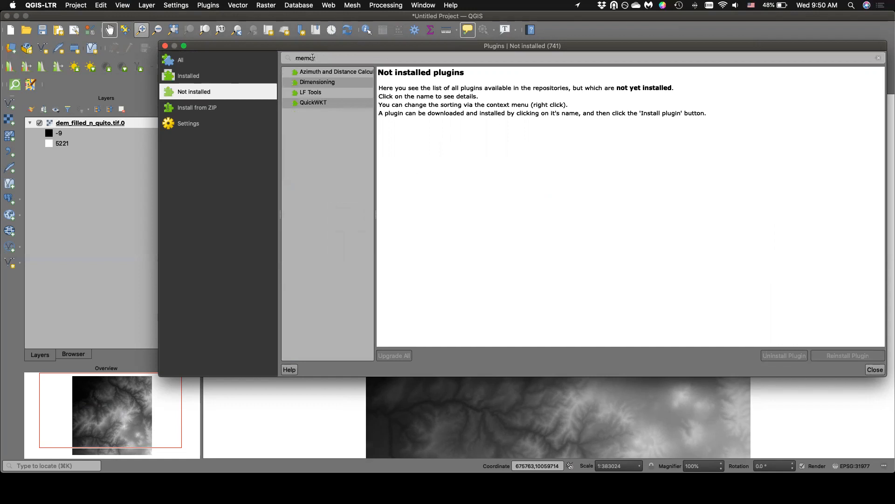
type("y")
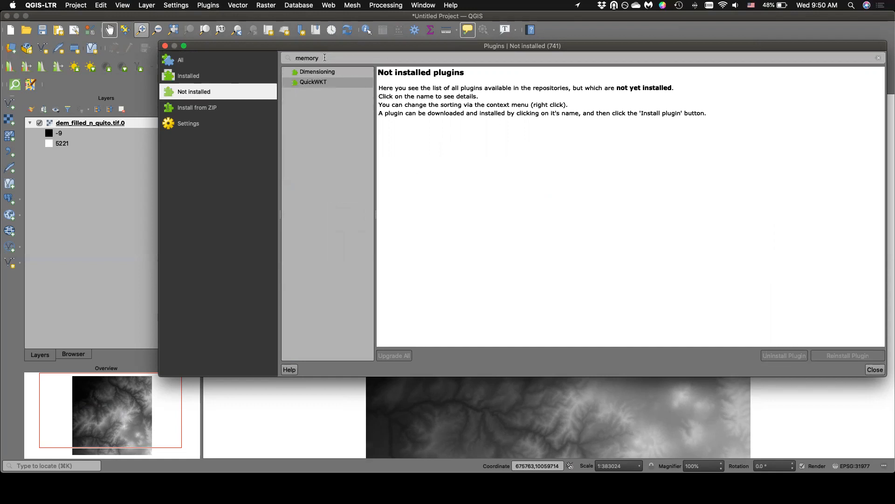
left_click_drag(324, 57, 261, 55)
key("BackSpace")
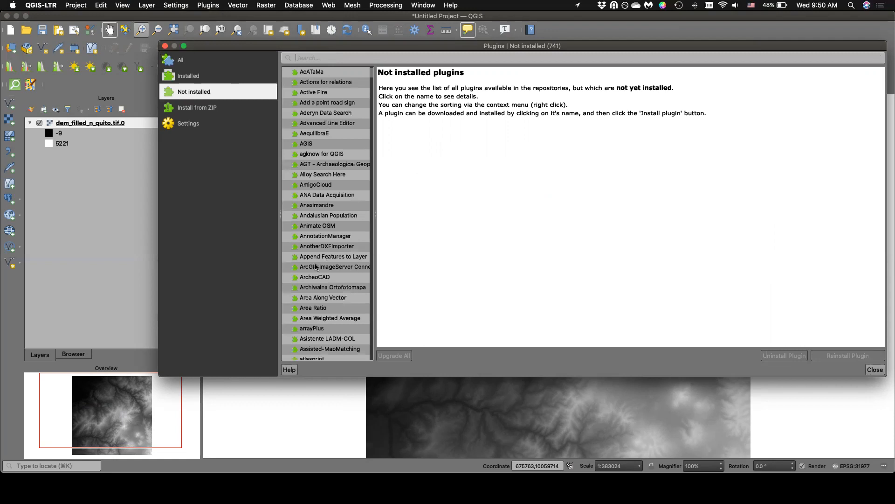
Browse the full list of not-installed plugins and read the CDU Creator plugin's description.
scroll(337, 111, "down", 10)
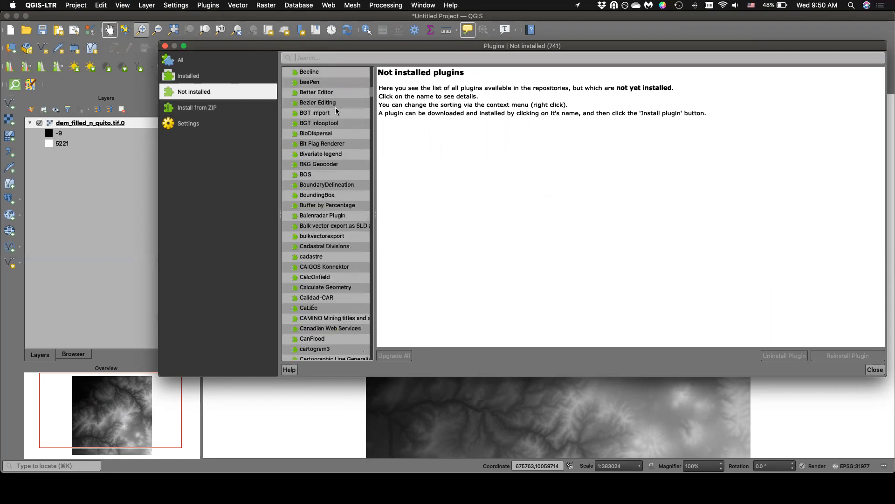
left_click(308, 310)
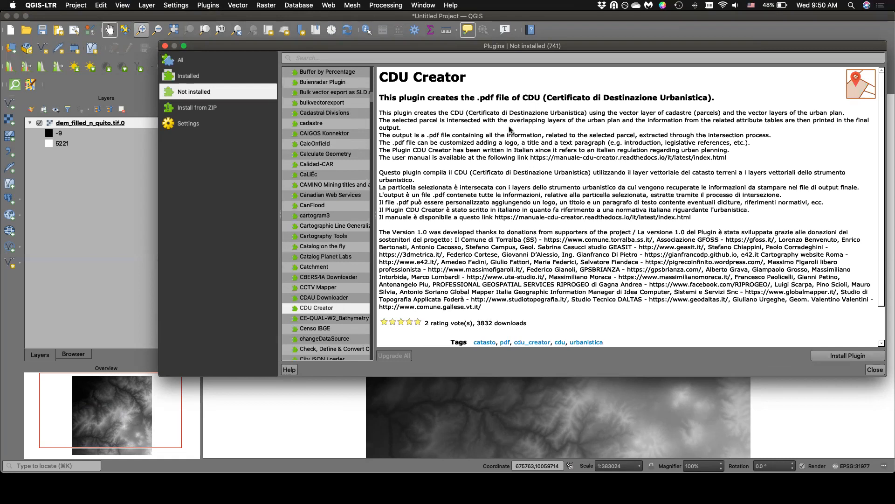
scroll(513, 125, "down", 2)
scroll(509, 127, "up", 2)
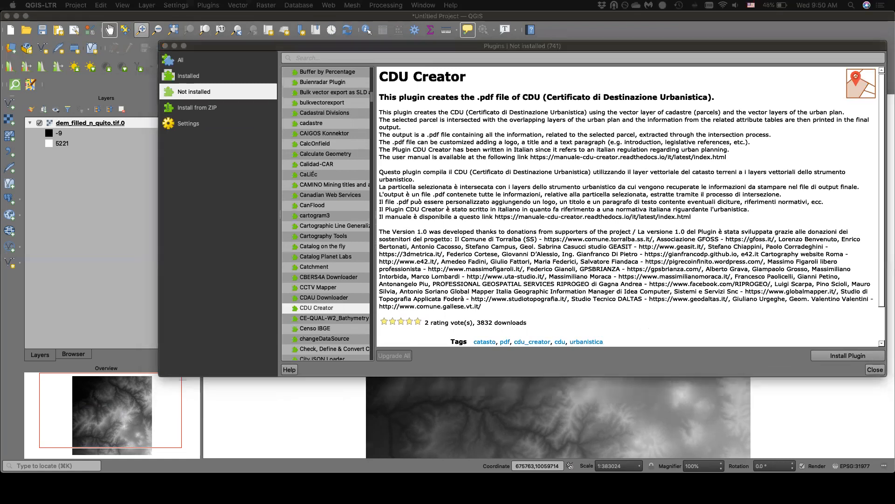
View the option to install a plugin from a ZIP file, and close the plugin manager.
left_click(207, 109)
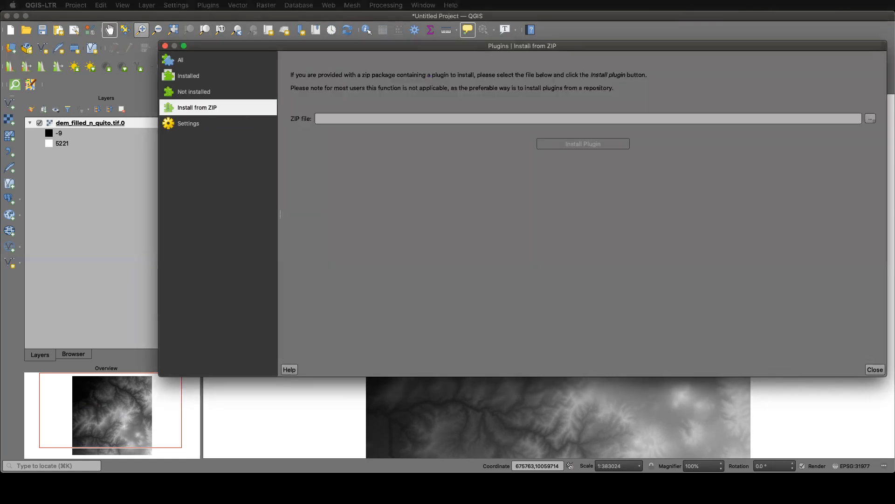
left_click(164, 45)
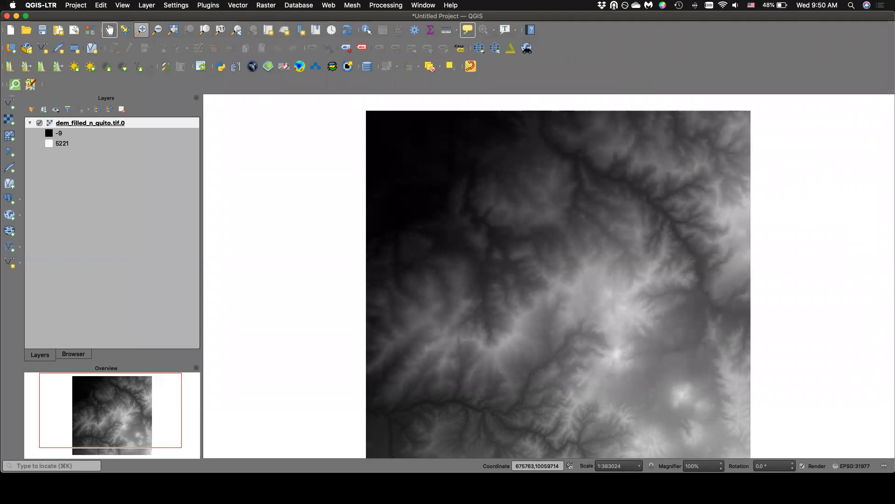
Open the DEM layer's properties, read its provider information, and close the dialog.
right_click(138, 122)
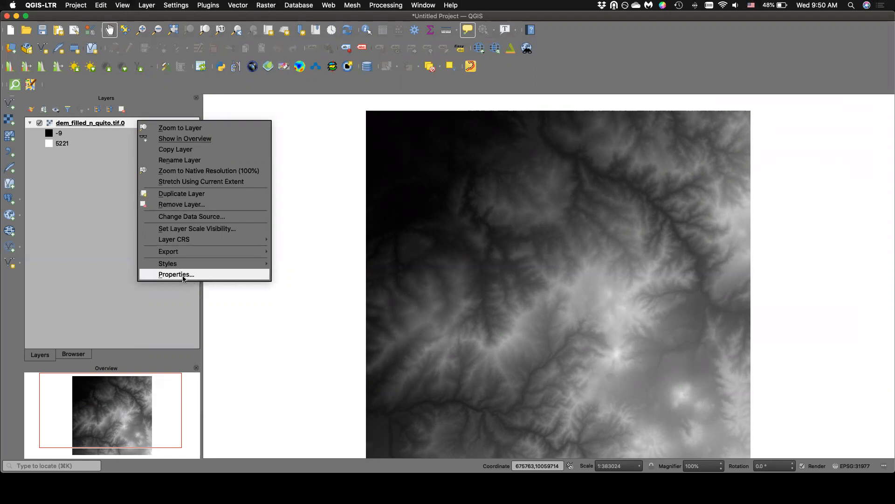
left_click(88, 157)
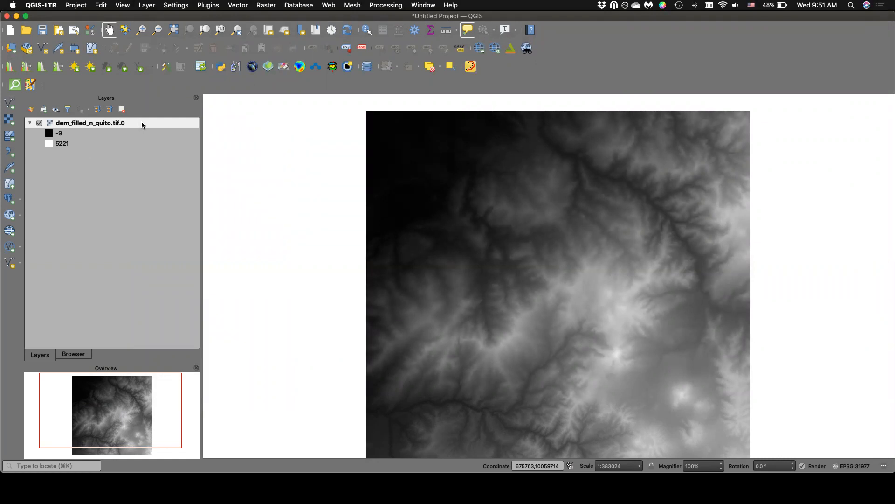
right_click(142, 122)
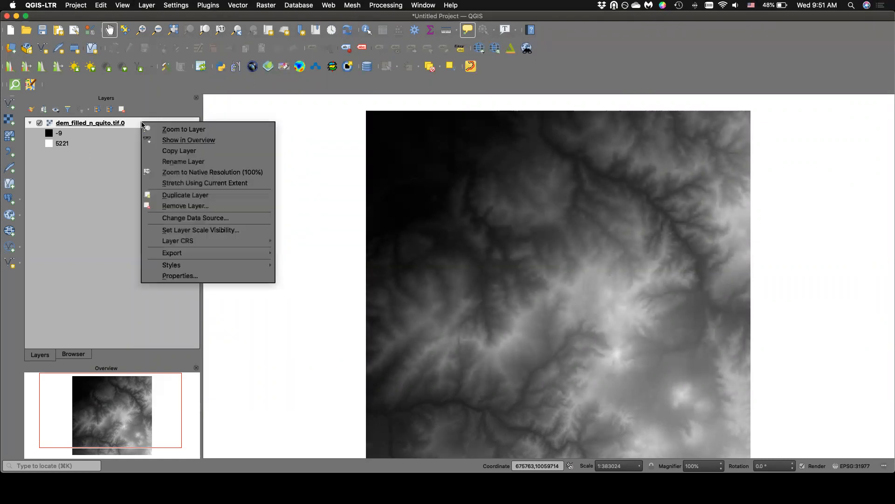
left_click(178, 276)
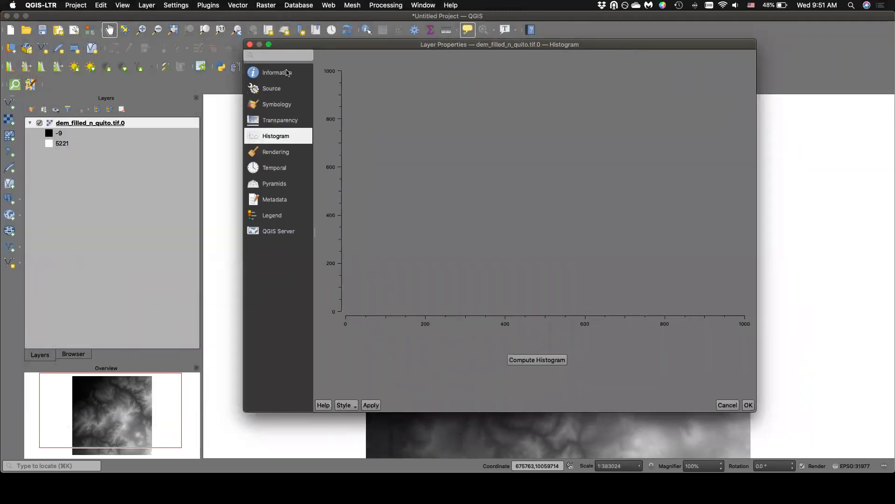
left_click(288, 73)
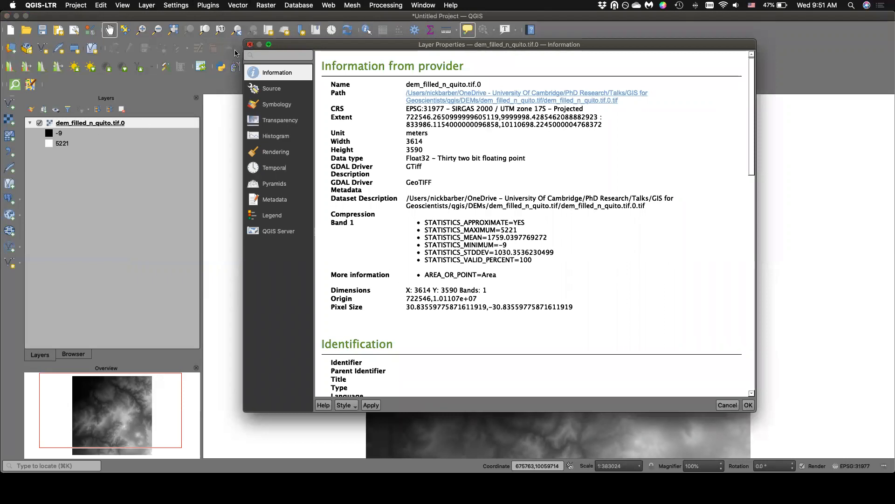
left_click(250, 44)
Reopen the DEM layer's properties and review the Source, Transparency and Information pages.
right_click(137, 123)
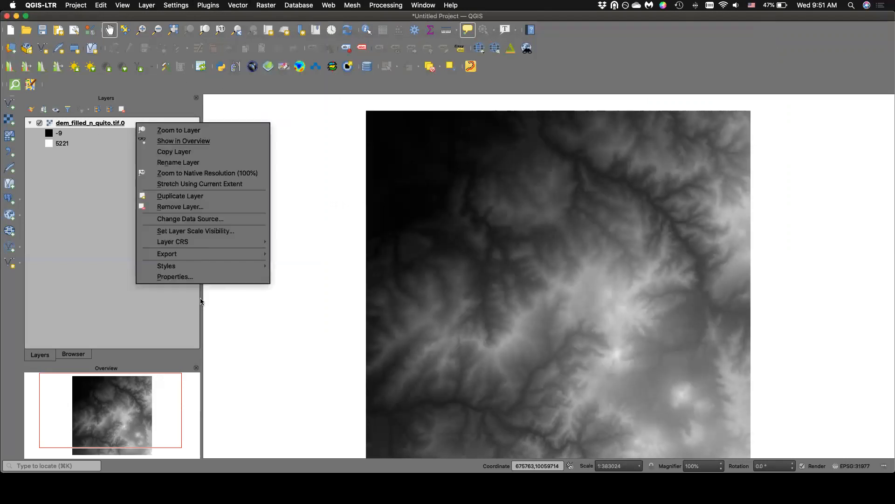
left_click(181, 278)
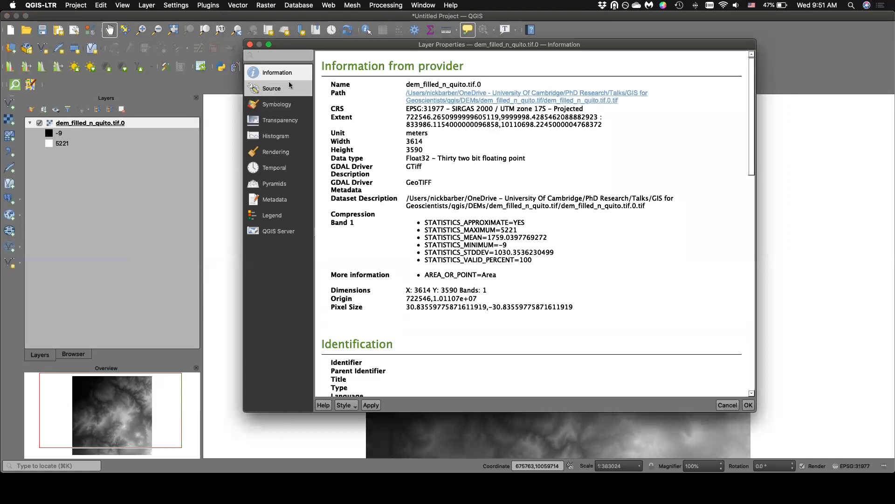
left_click(275, 93)
left_click(277, 101)
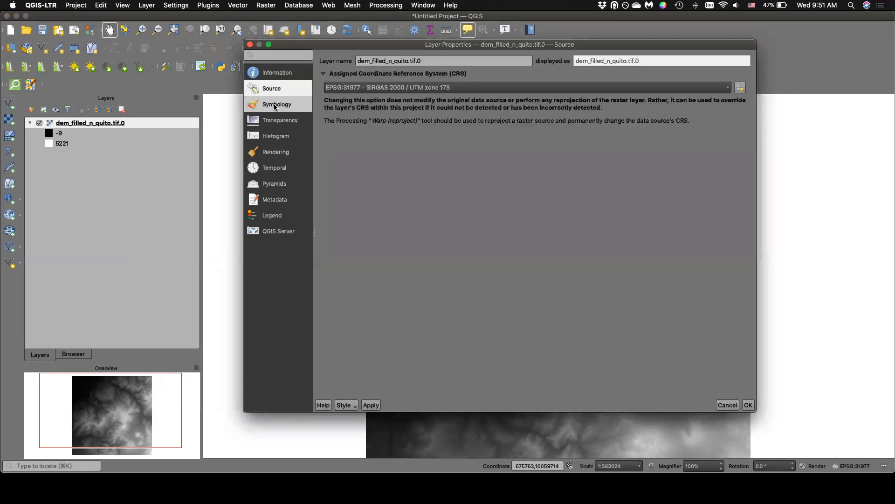
left_click(278, 120)
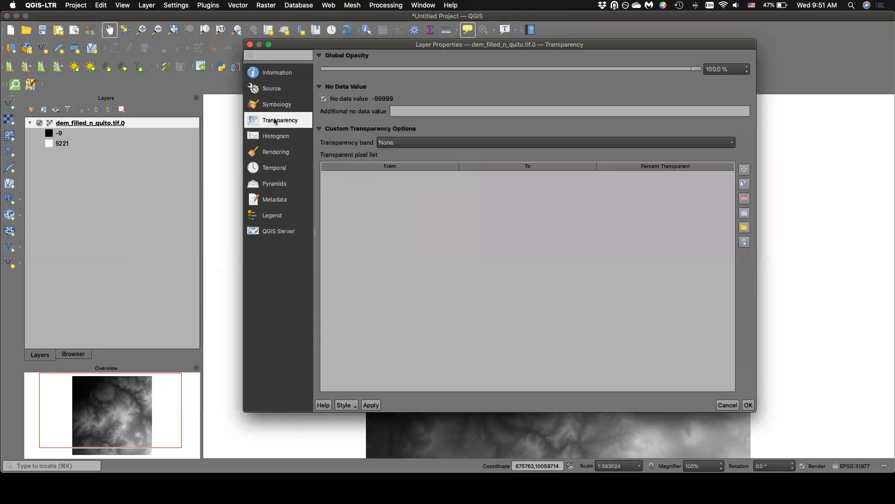
left_click(270, 91)
left_click(275, 76)
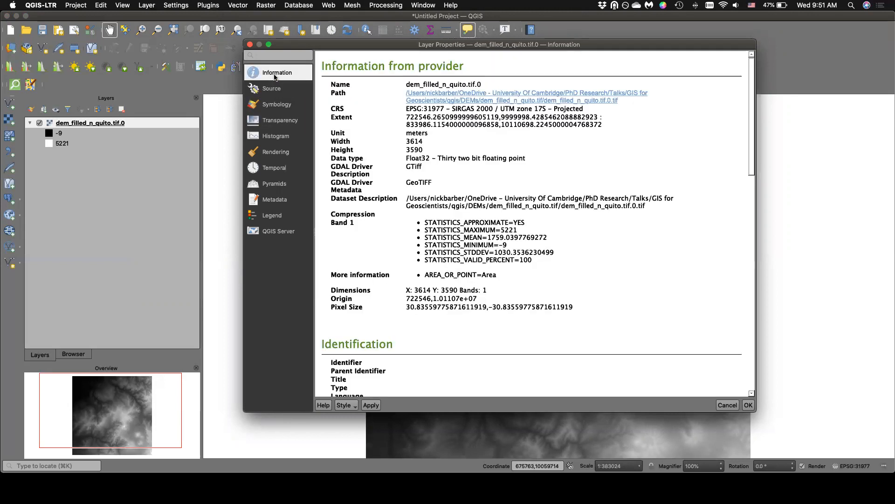
Set the DEM layer's render type to Singleband pseudocolor and accept the layer properties.
left_click(271, 106)
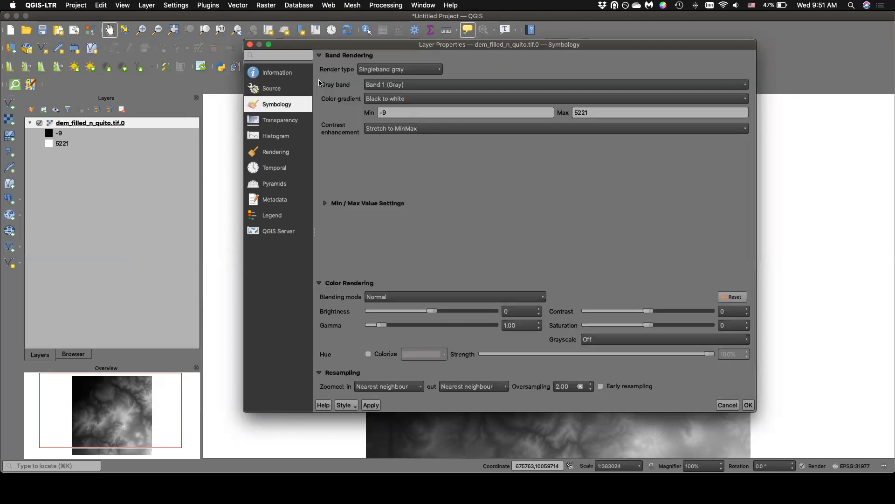
left_click(436, 70)
left_click(434, 80)
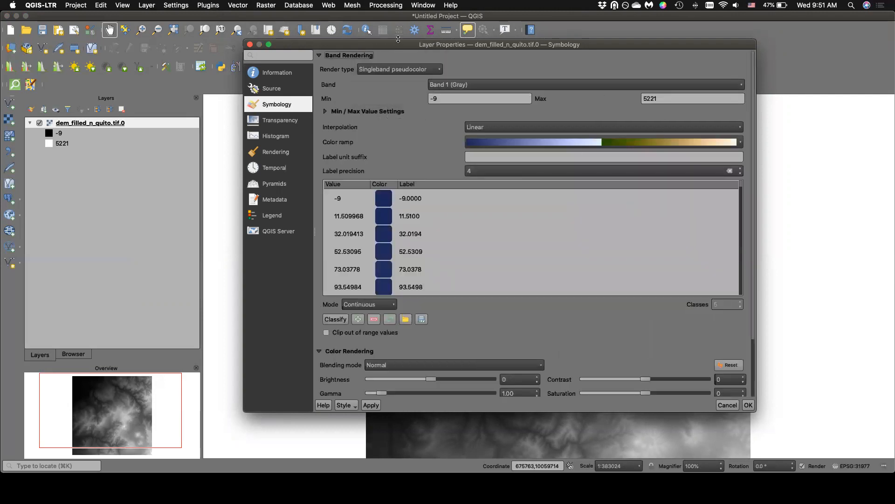
left_click(750, 405)
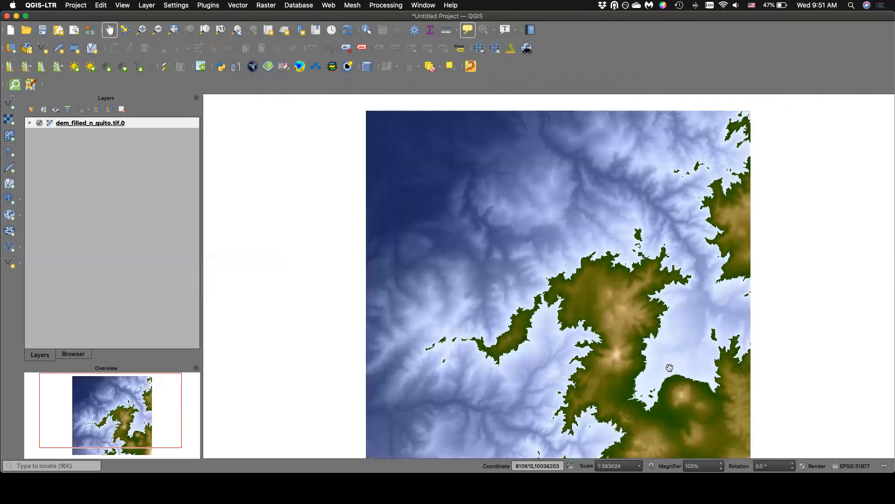
Show the Processing Toolbox beside the map and widen its panel.
left_click_drag(296, 243, 258, 188)
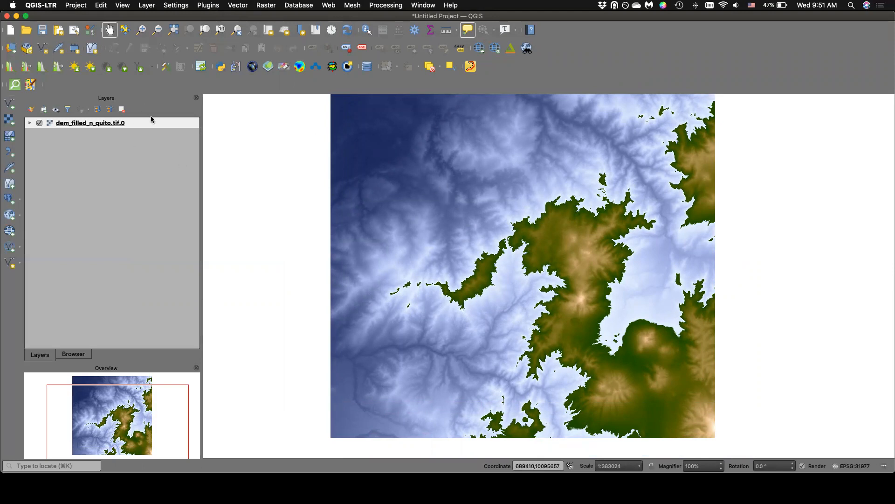
left_click_drag(468, 178, 474, 189)
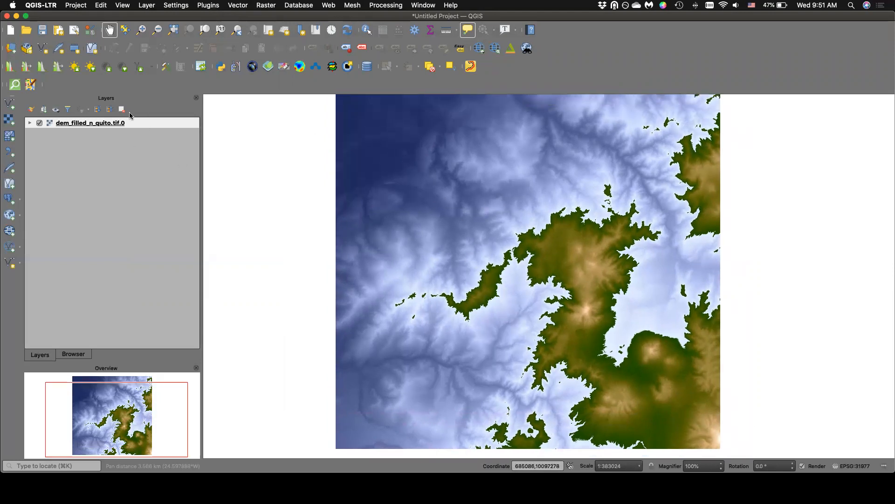
mouse_move(139, 125)
left_click(387, 5)
left_click(391, 17)
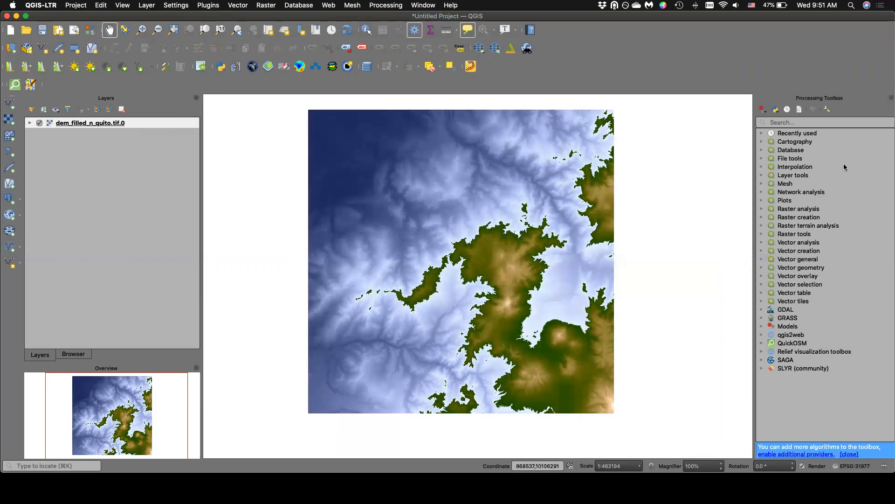
left_click_drag(754, 135, 704, 135)
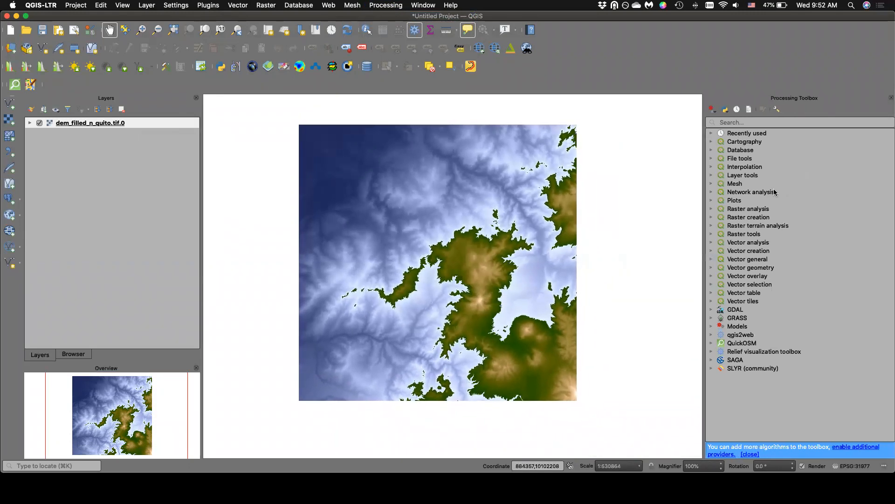
Examine the Processing Toolbox groups from Cartography, Database and File tools through Interpolation, Layer tools, Mesh and Raster analysis.
left_click(712, 142)
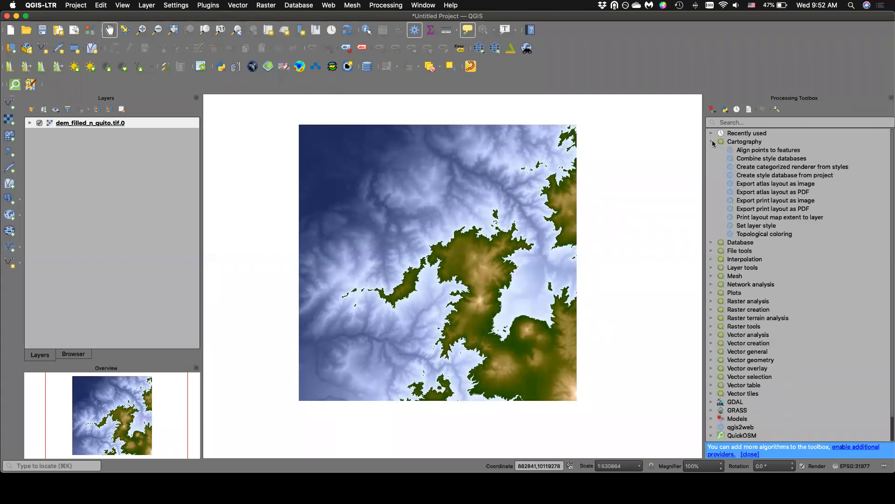
left_click(712, 142)
left_click(711, 149)
left_click(711, 150)
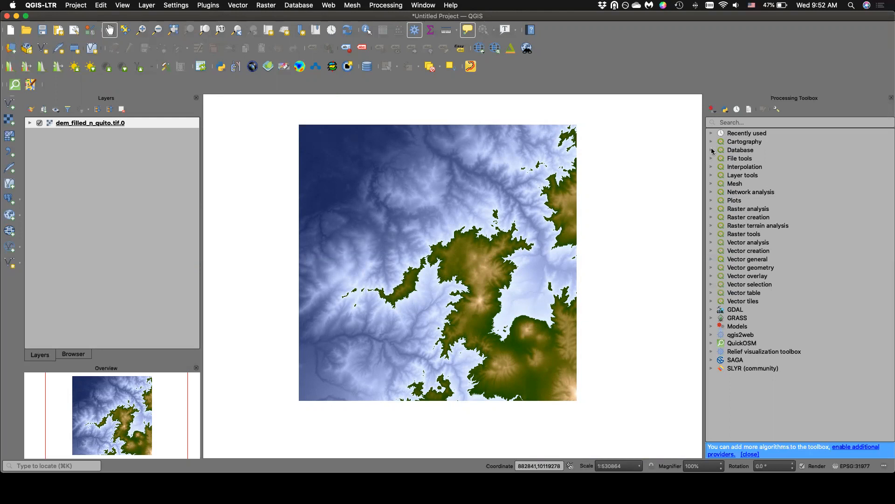
left_click(711, 159)
left_click(711, 159)
left_click(712, 167)
left_click(712, 167)
left_click(712, 175)
left_click(712, 175)
left_click(711, 184)
left_click(712, 184)
left_click(712, 209)
left_click(711, 209)
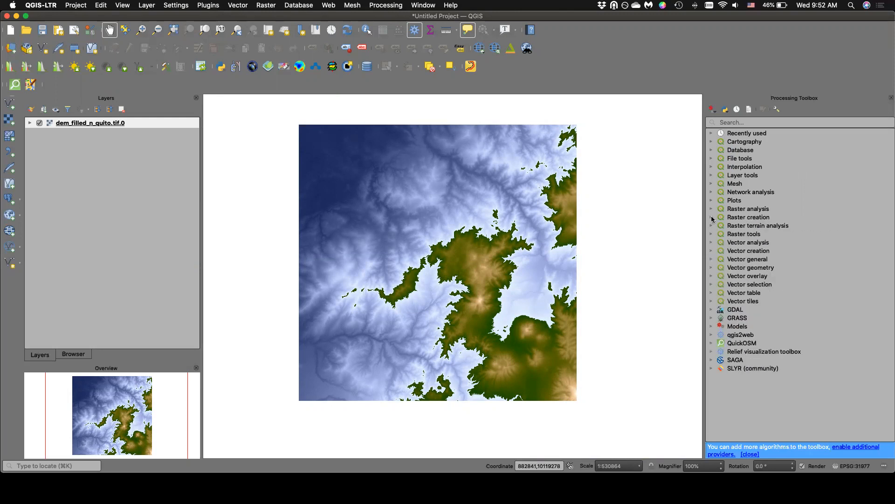
Examine the Raster creation, Raster terrain analysis, Raster tools and Vector analysis tool groups, and list the Raster analysis tools again.
left_click(712, 218)
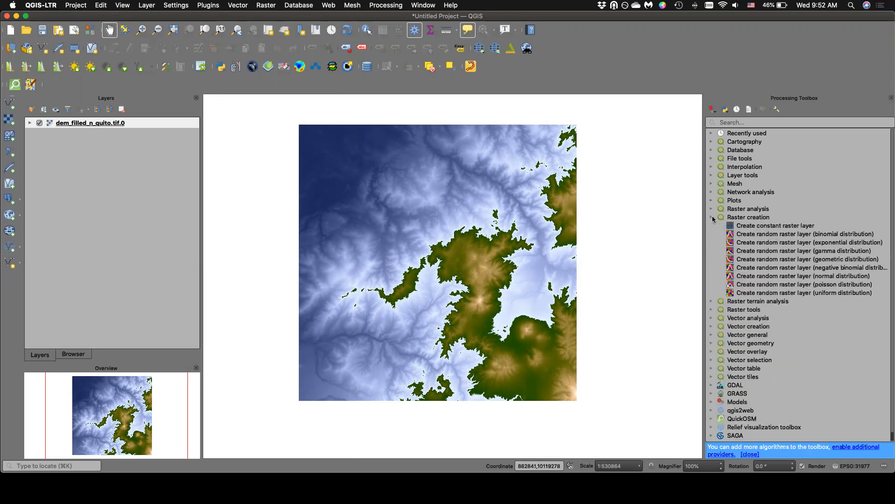
left_click(712, 217)
left_click(712, 226)
left_click(712, 225)
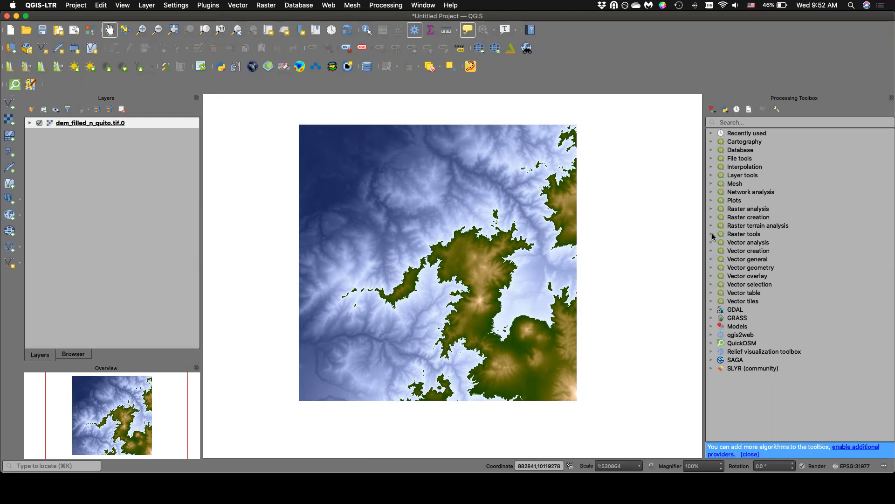
left_click(711, 234)
left_click(711, 234)
left_click(712, 242)
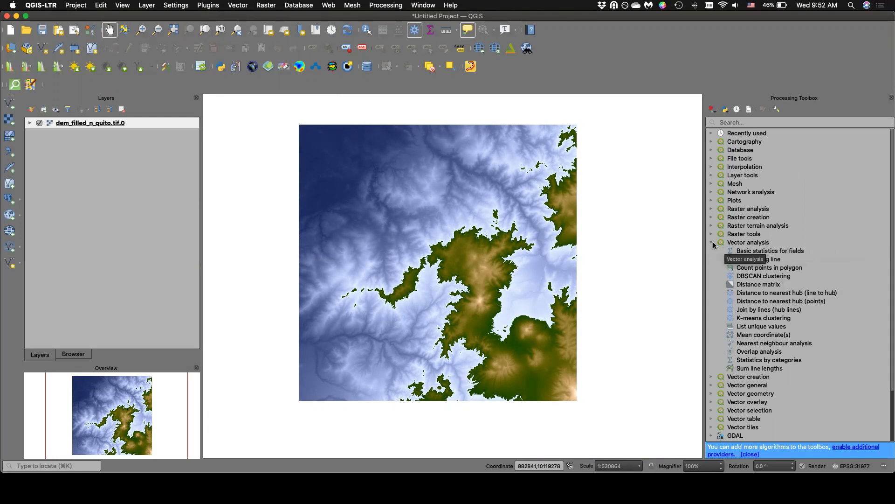
left_click(712, 242)
left_click(711, 209)
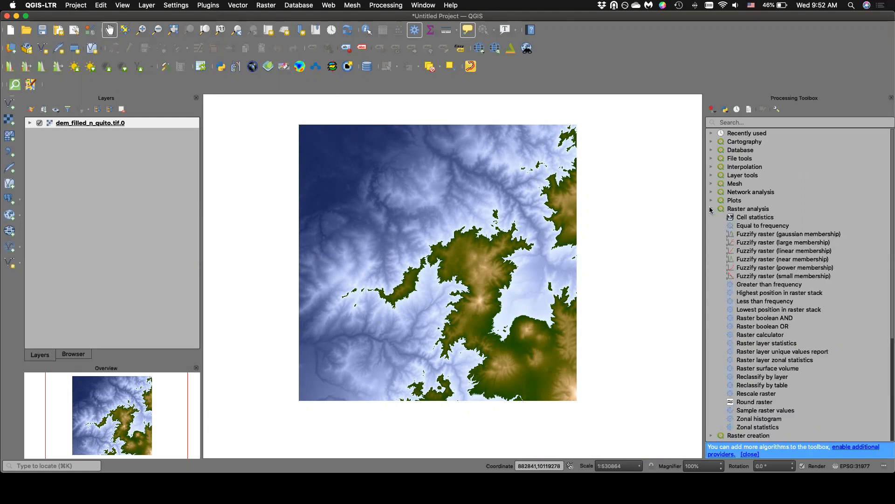
Open the Cell statistics tool from Raster analysis, move its dialog clear of the toolbox and read the algorithm description.
left_click(737, 219)
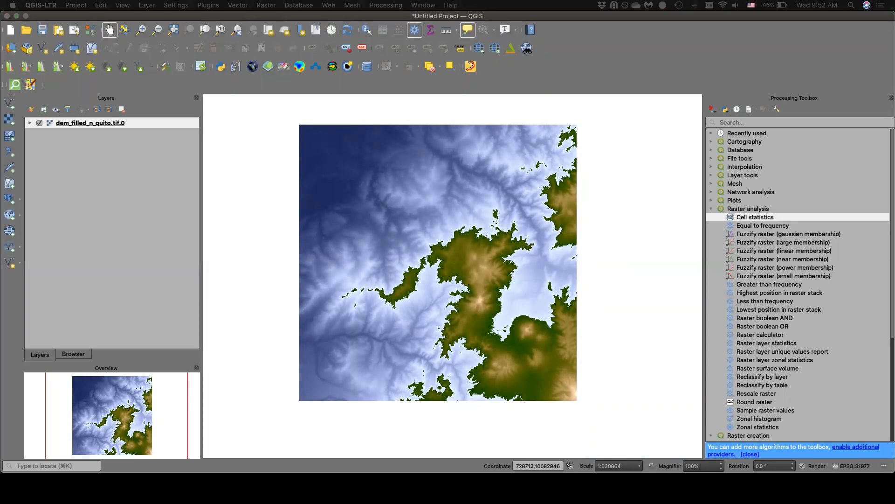
double_click(747, 217)
left_click_drag(387, 89, 526, 58)
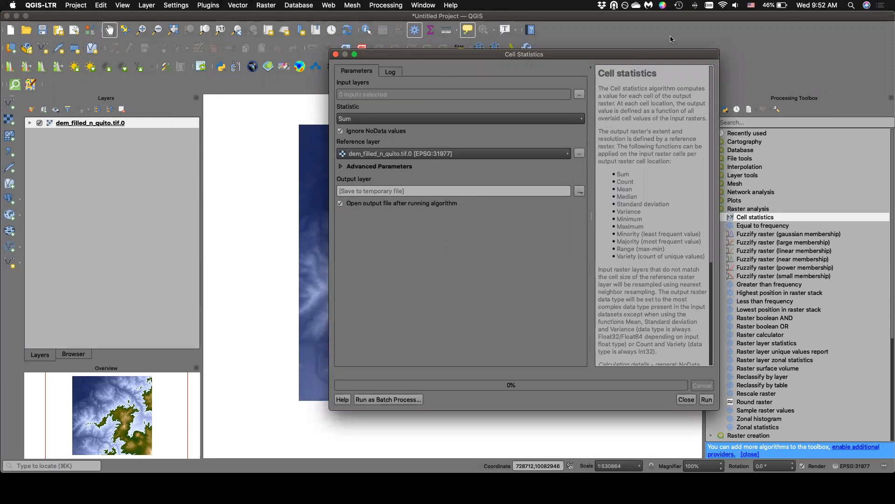
scroll(690, 116, "down", 5)
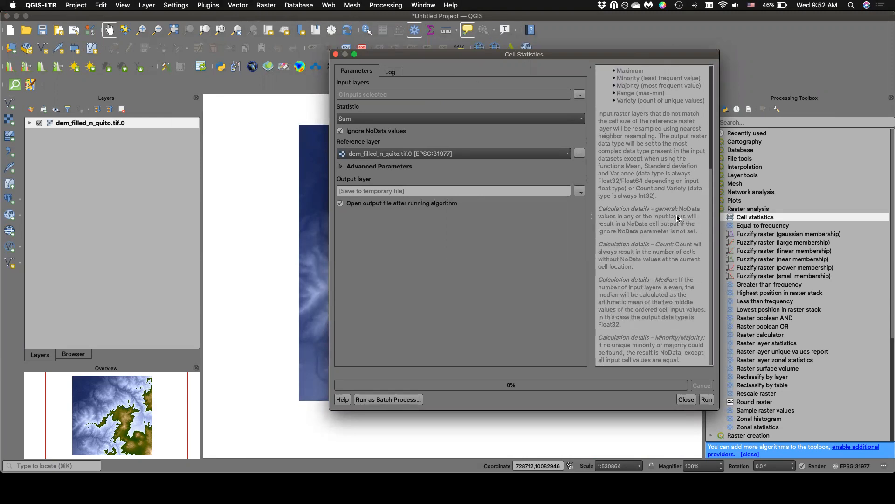
scroll(674, 212, "up", 8)
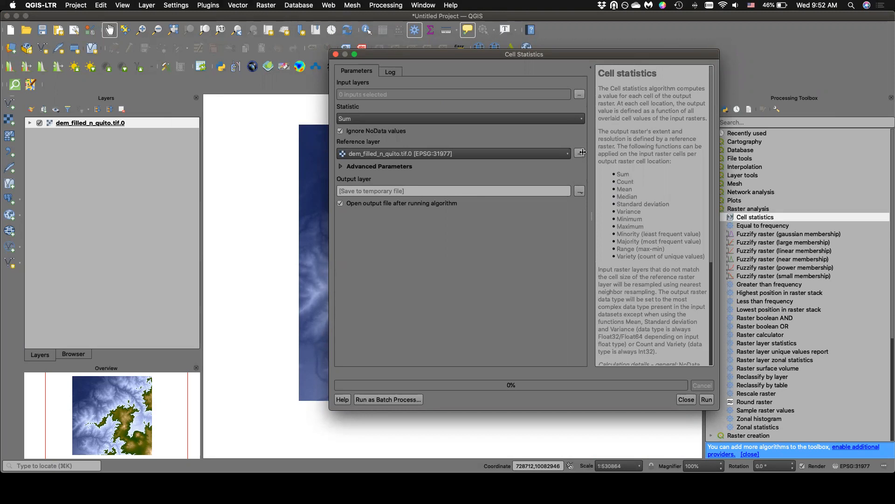
Set the Cell Statistics statistic to Standard deviation and inspect the advanced output NoData parameter.
left_click(576, 121)
left_click(573, 101)
left_click(347, 168)
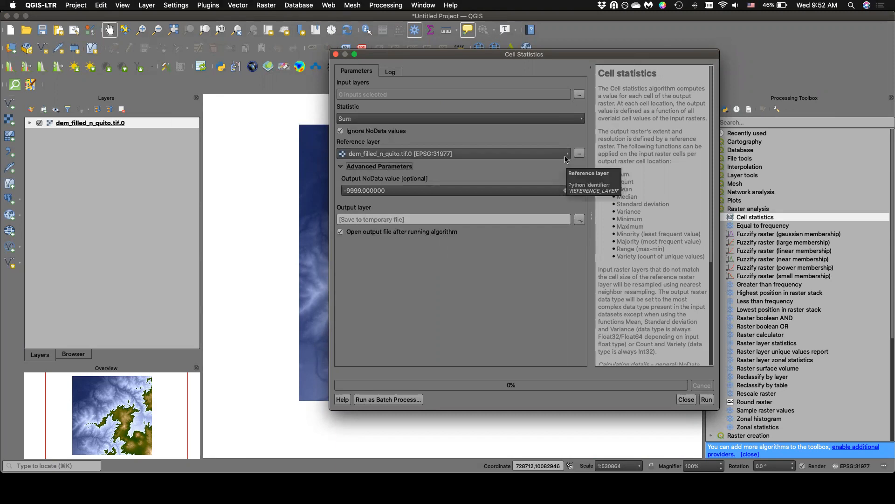
left_click(581, 120)
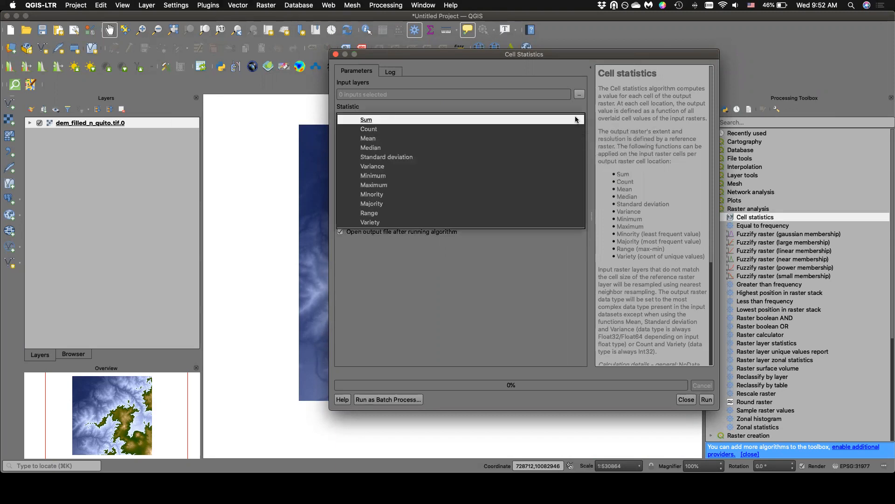
left_click(400, 158)
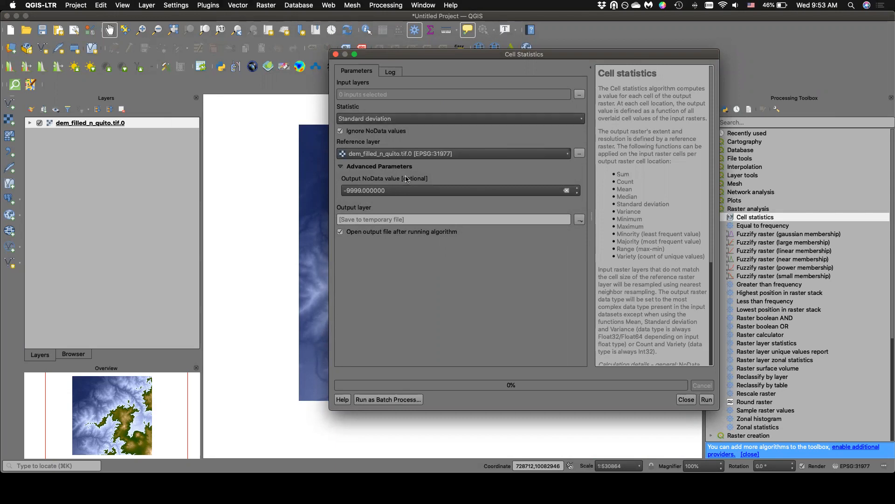
left_click(355, 167)
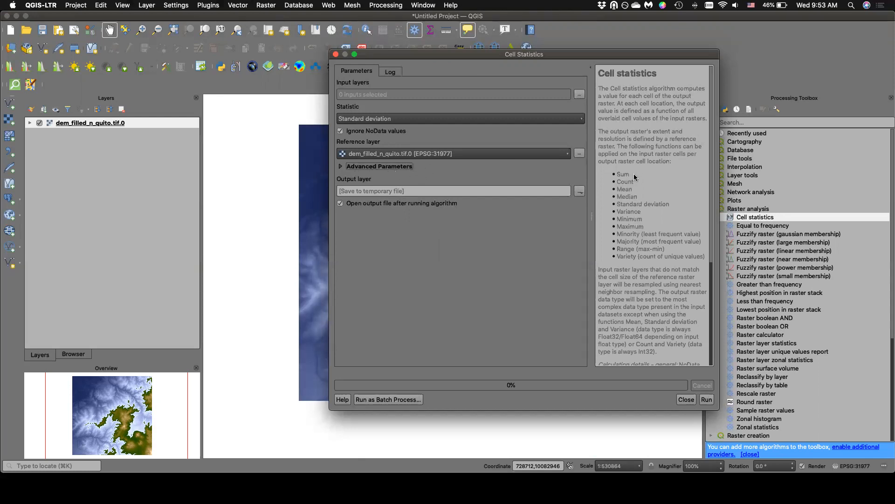
Choose the DEM as the input raster with dem_filled_n_quito.tif.0 as the reference layer, and close Cell Statistics.
left_click(707, 400)
left_click(582, 94)
left_click(345, 99)
left_click(558, 101)
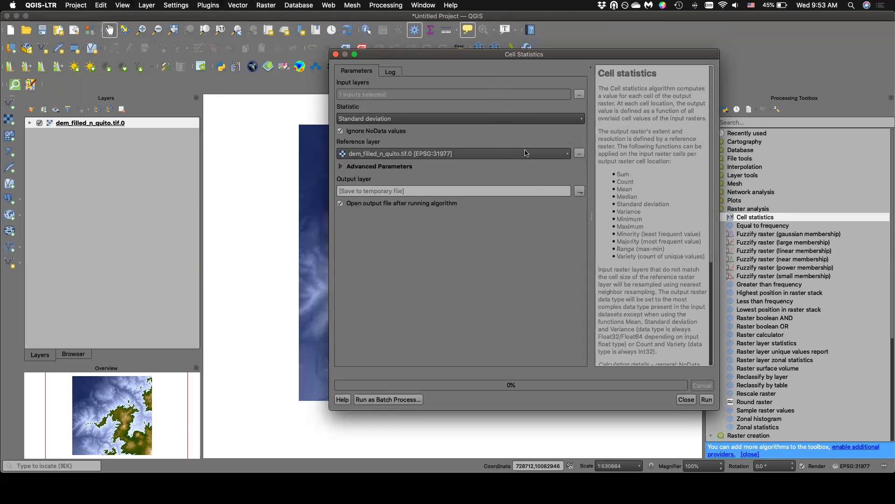
left_click(566, 155)
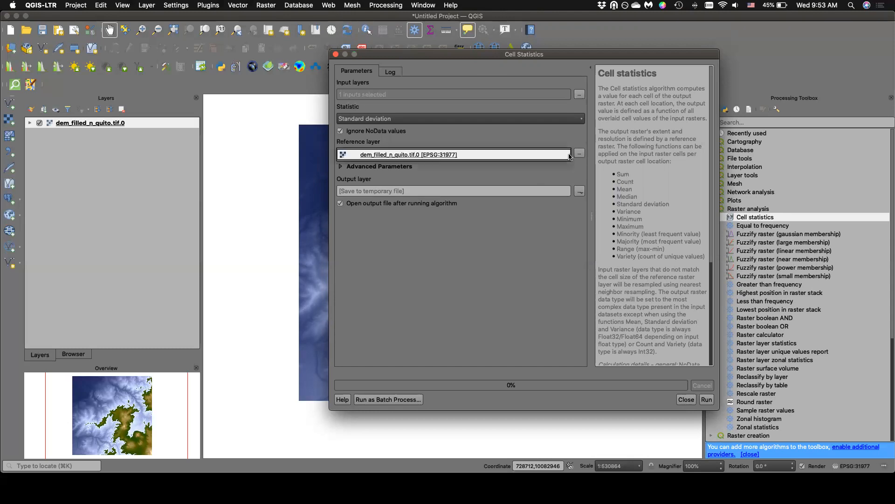
left_click(436, 150)
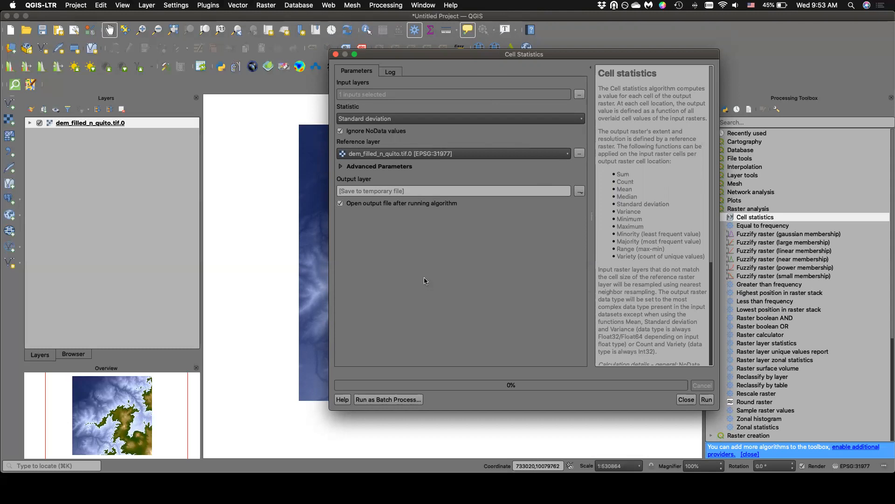
left_click(336, 54)
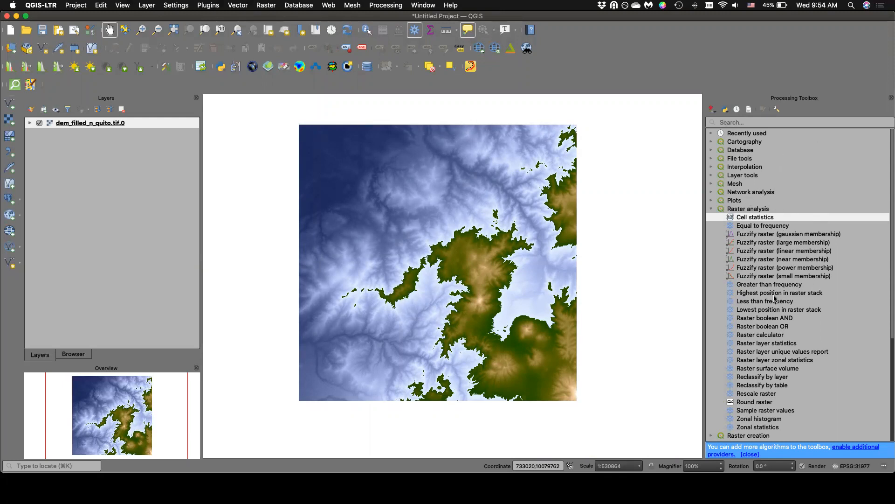
Look up the Processing Toolbox entry in the list of available panels and leave the panel selection as it is.
left_click(123, 5)
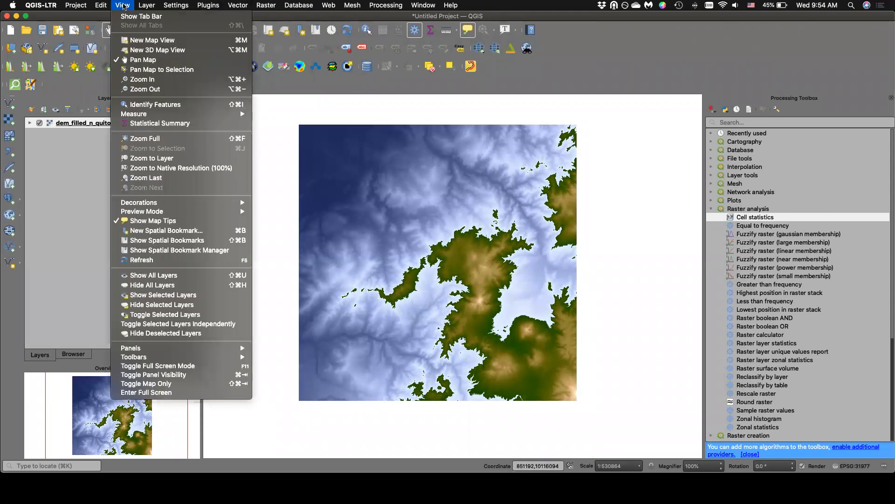
left_click(123, 6)
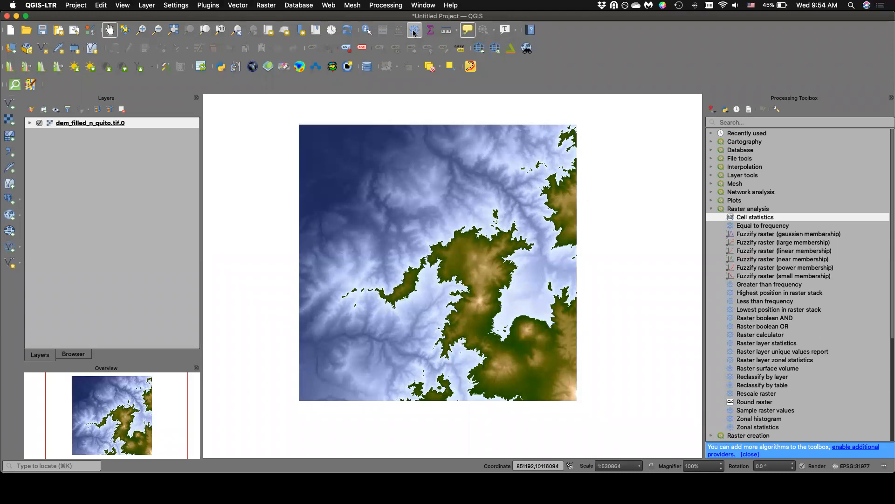
left_click(122, 5)
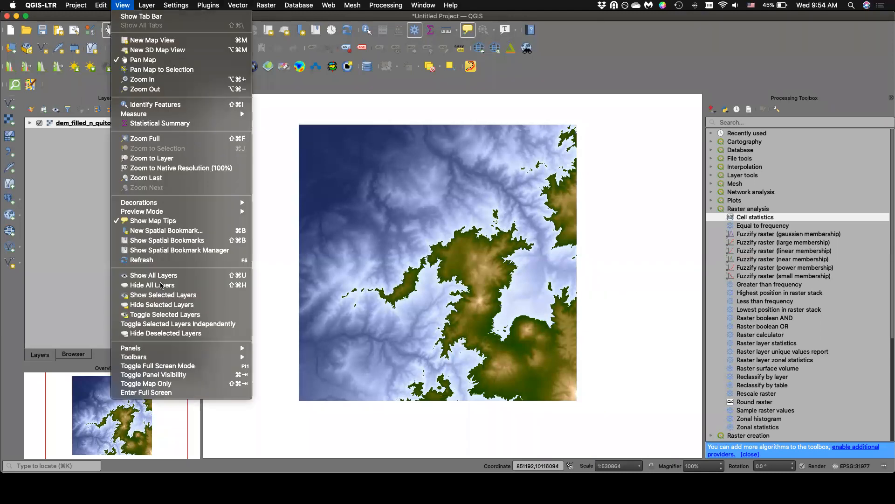
mouse_move(166, 348)
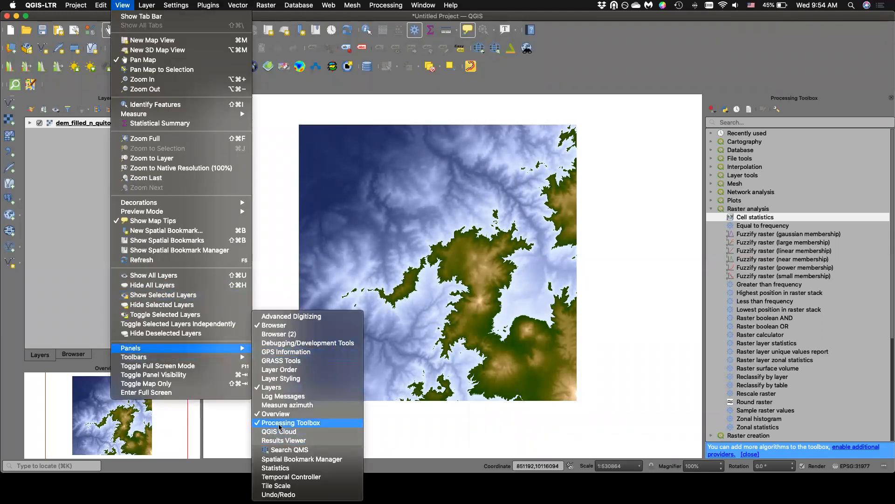
left_click(587, 76)
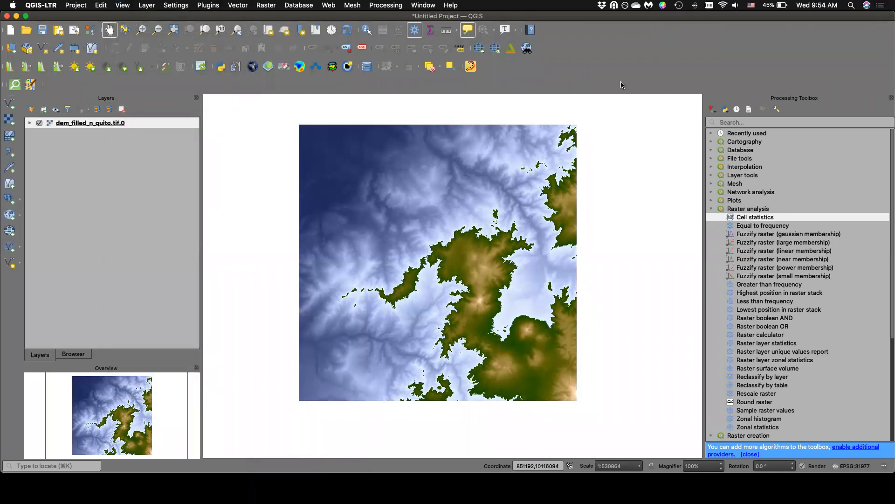
Examine the Vector tool groups such as Geoprocessing and Geometry Tools, and the Raster Miscellaneous, Extraction and Conversion tools.
left_click(245, 5)
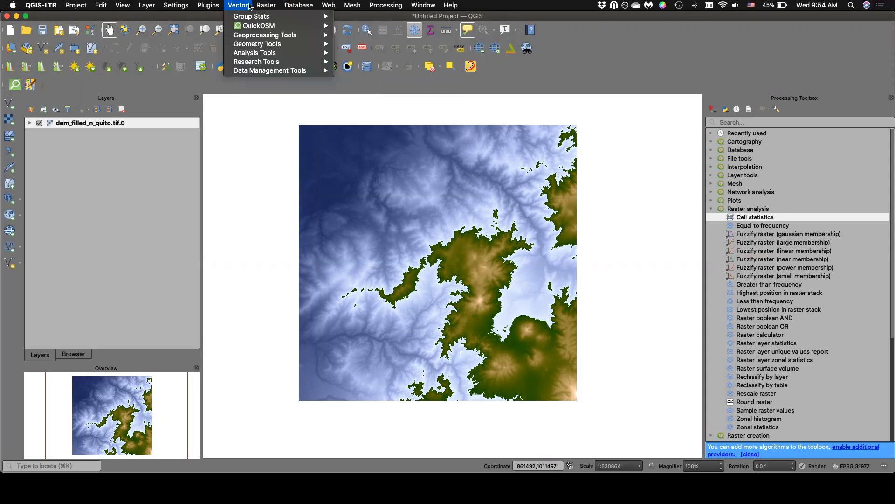
mouse_move(254, 38)
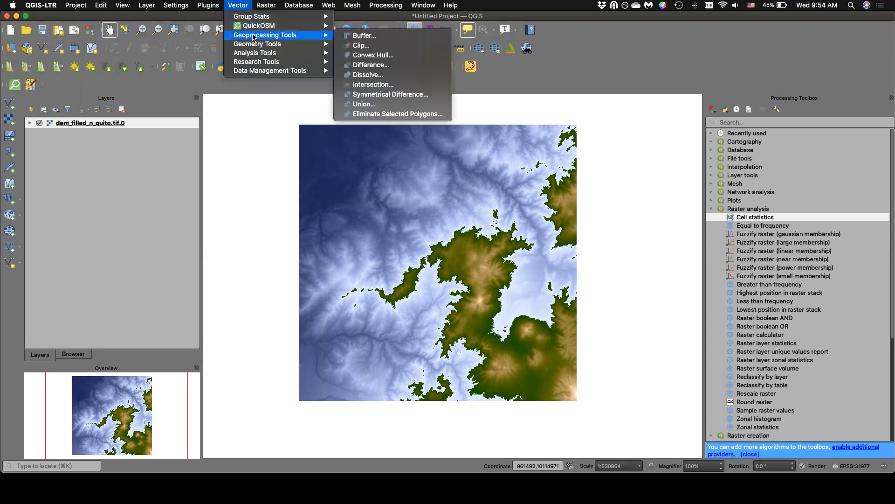
mouse_move(266, 5)
mouse_move(278, 51)
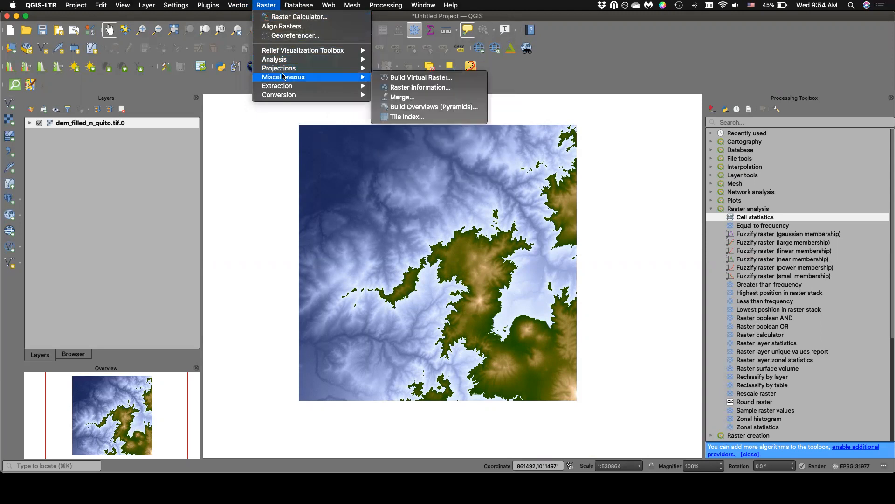
mouse_move(291, 87)
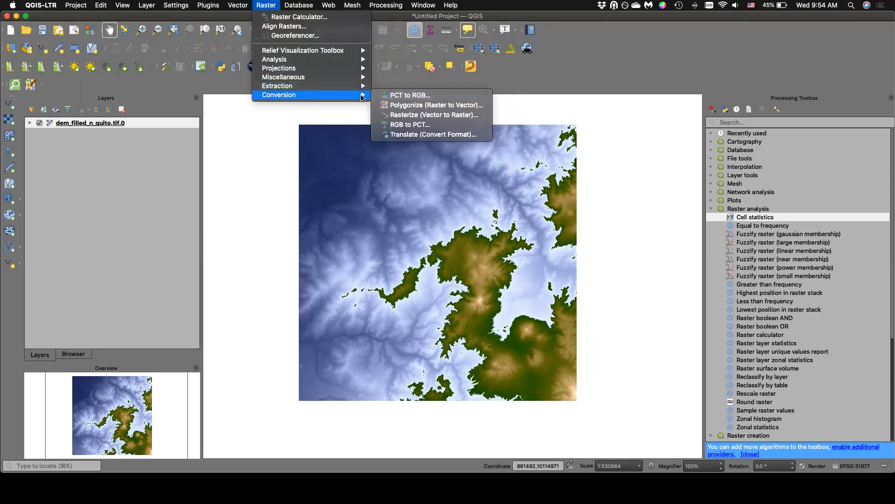
mouse_move(238, 5)
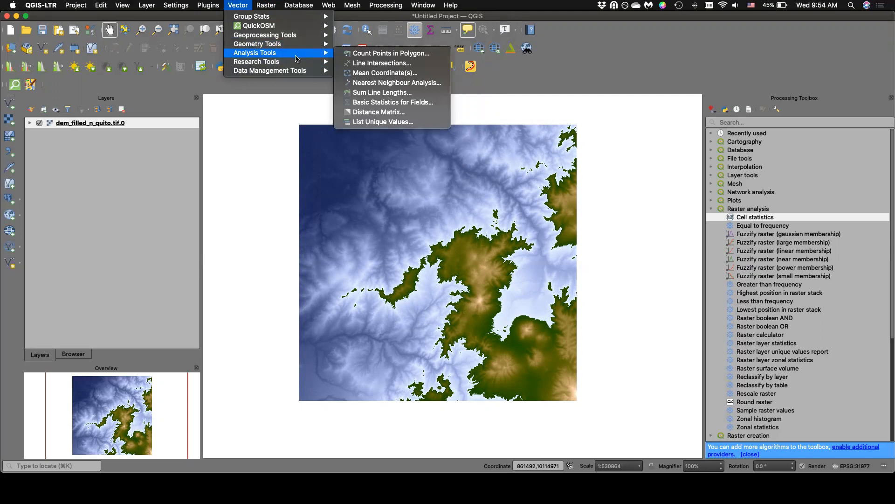
left_click(239, 6)
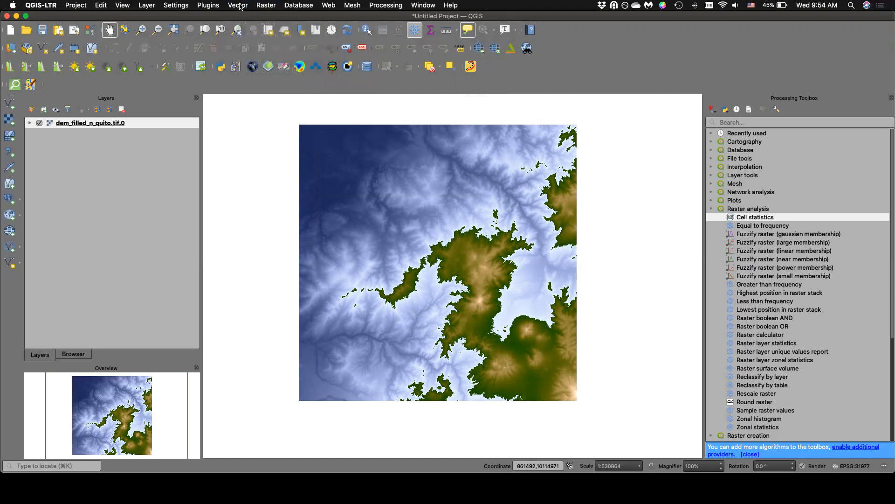
left_click(238, 5)
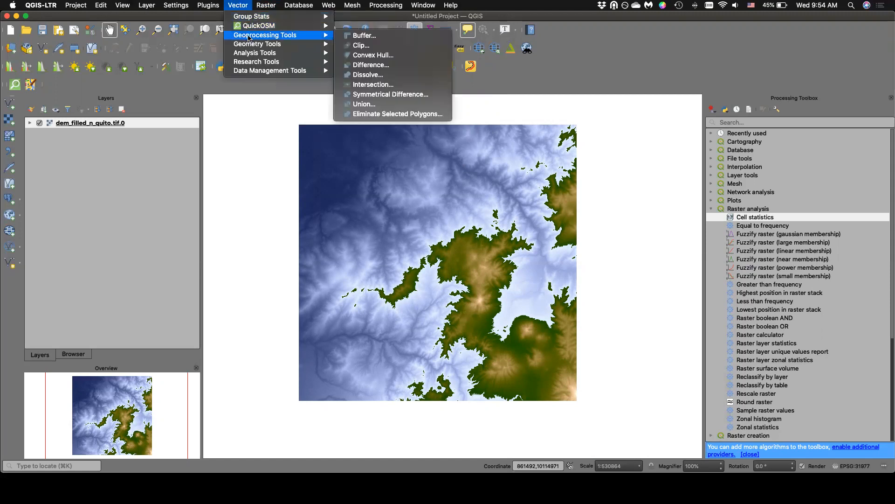
mouse_move(270, 4)
mouse_move(238, 6)
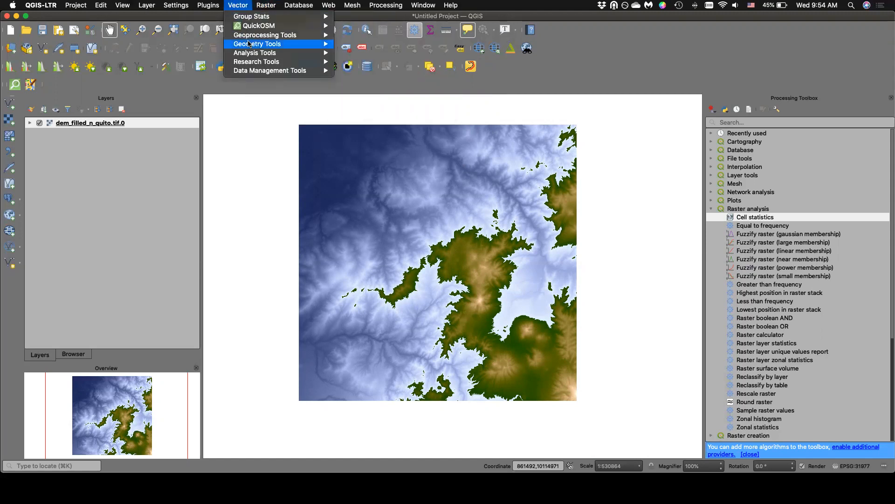
mouse_move(255, 37)
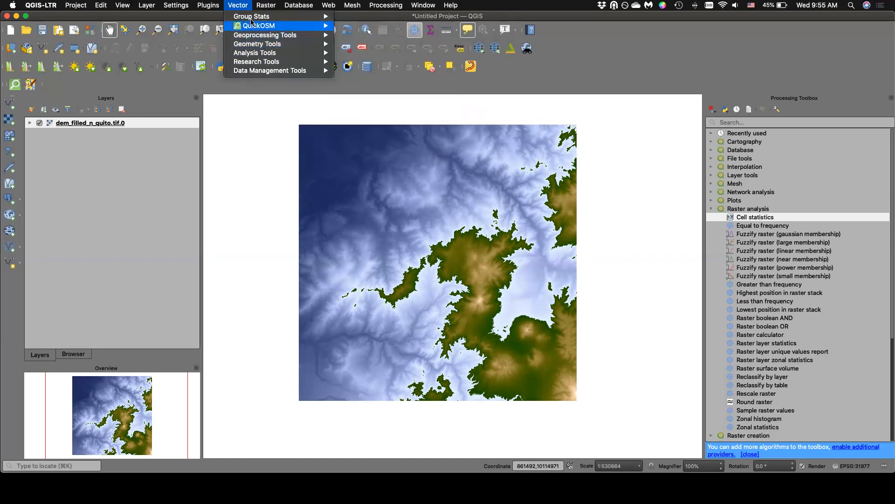
left_click(241, 7)
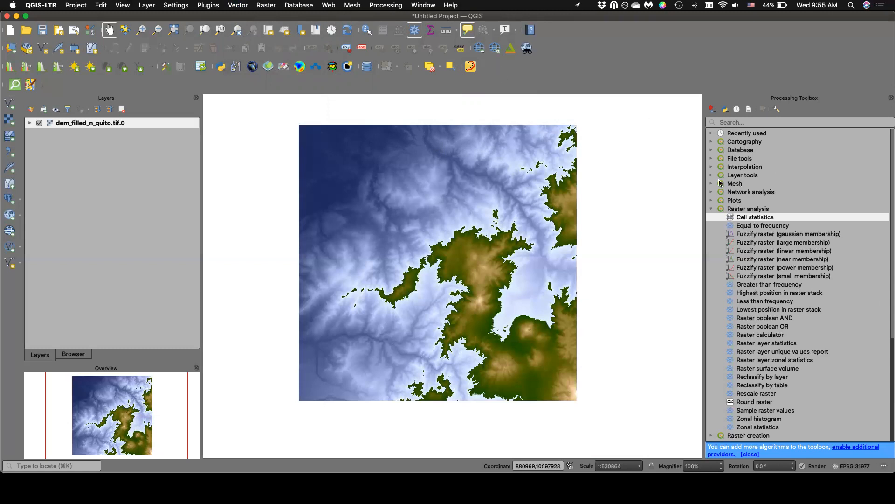
Open Cell statistics as a batch process, set the row's statistic to Standard deviation and close the batch dialog.
double_click(743, 217)
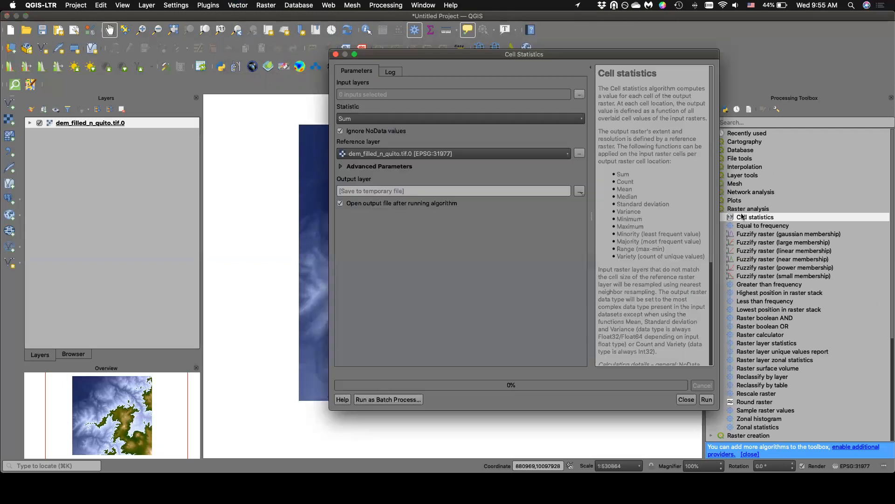
left_click(391, 401)
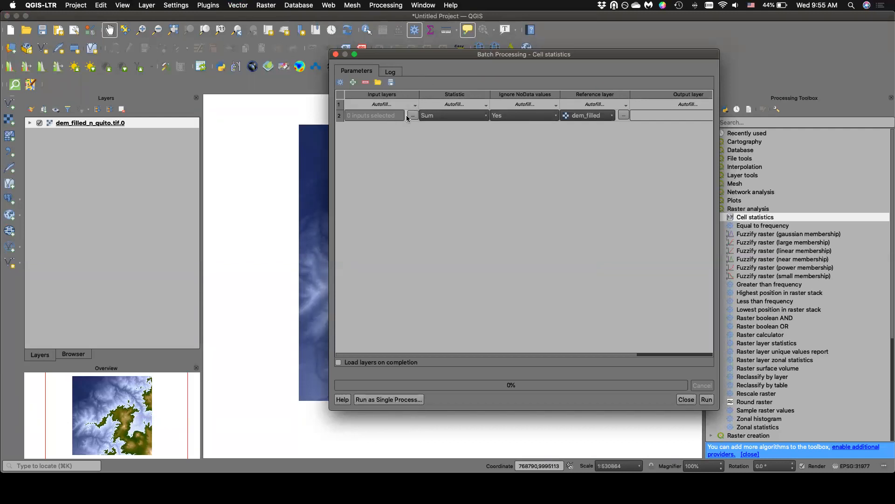
left_click(434, 116)
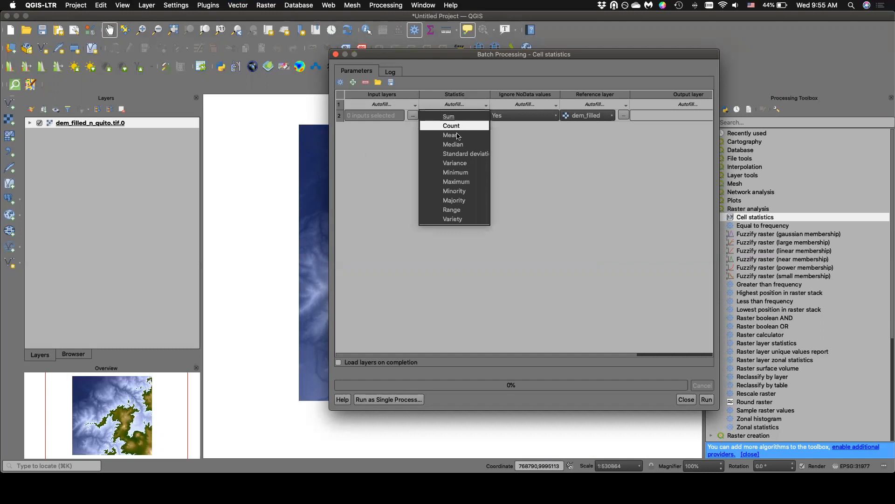
left_click(460, 154)
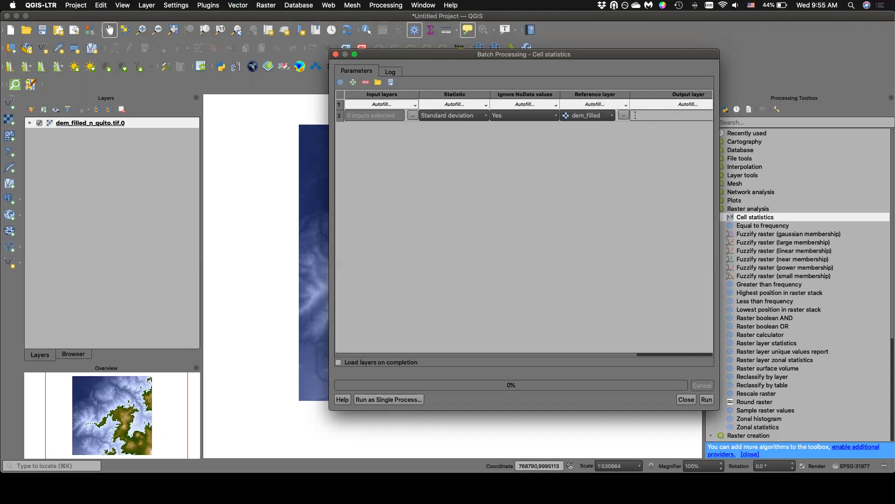
left_click(336, 54)
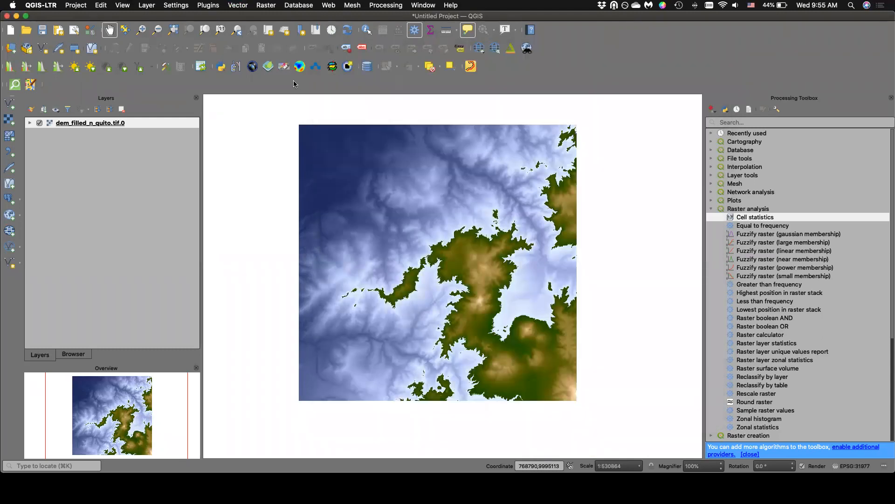
Examine the commands offered for the DEM layer and the Project and Layer command lists, leaving everything unchanged.
right_click(144, 122)
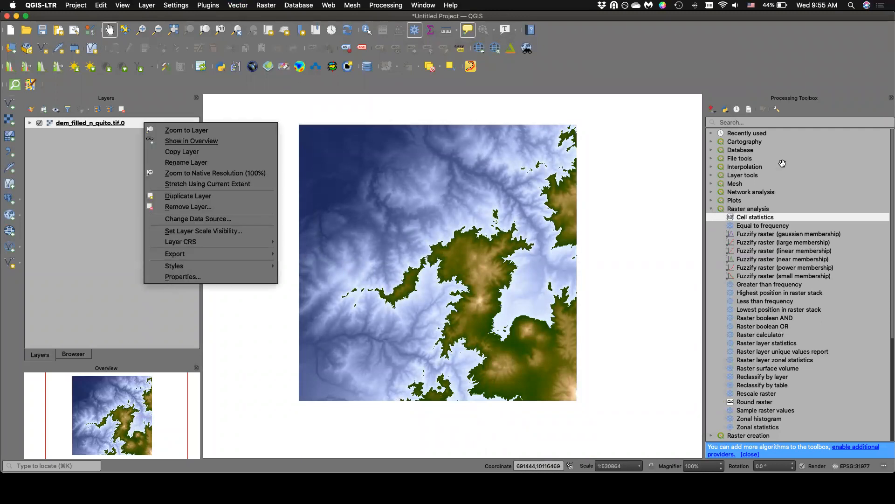
left_click(736, 85)
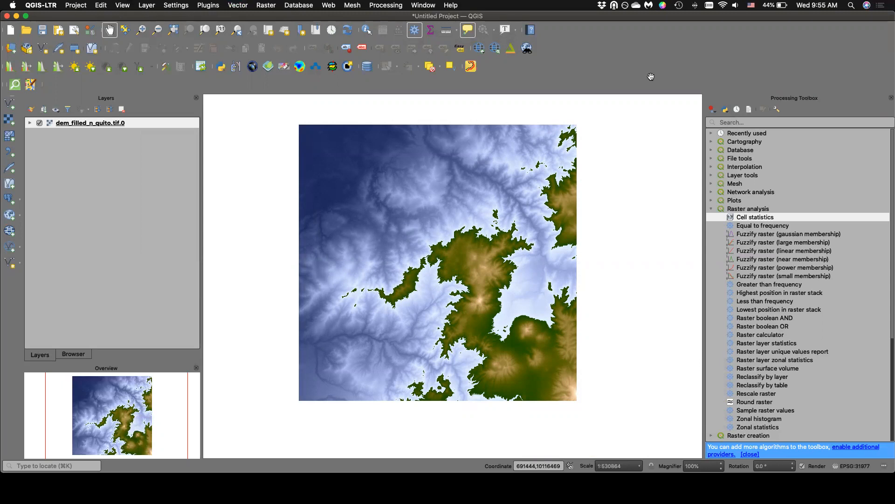
left_click(103, 5)
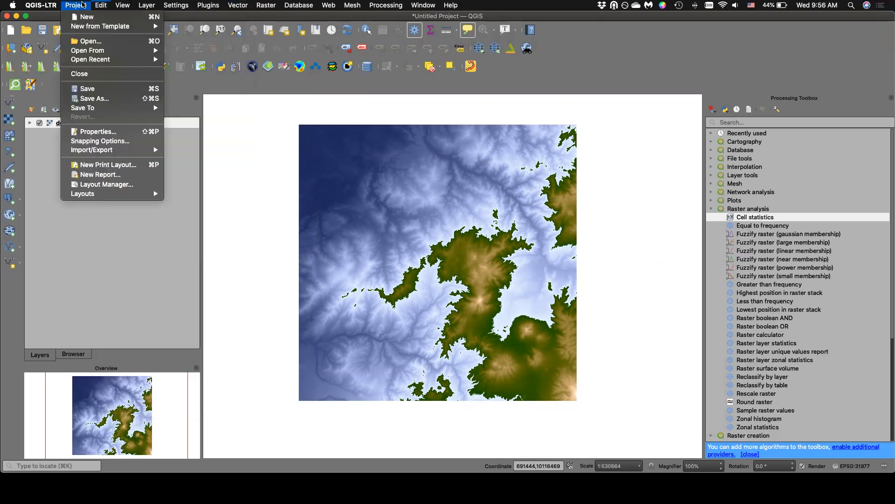
mouse_move(134, 5)
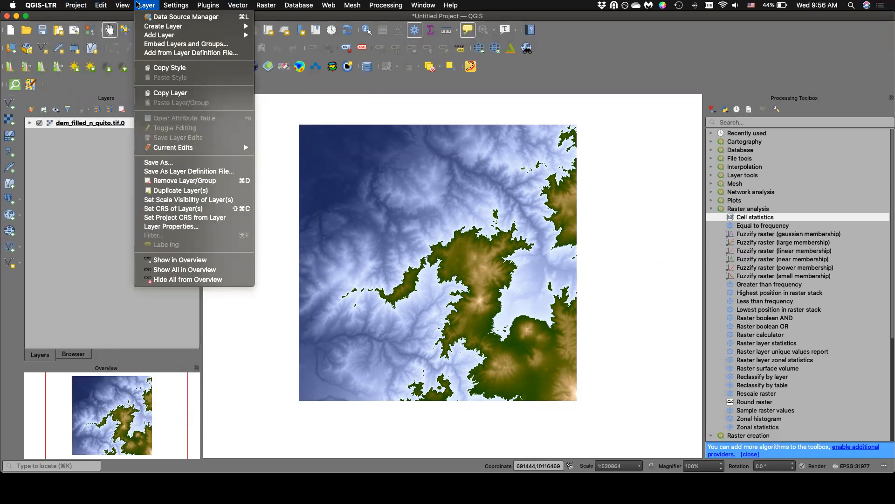
mouse_move(245, 5)
mouse_move(172, 5)
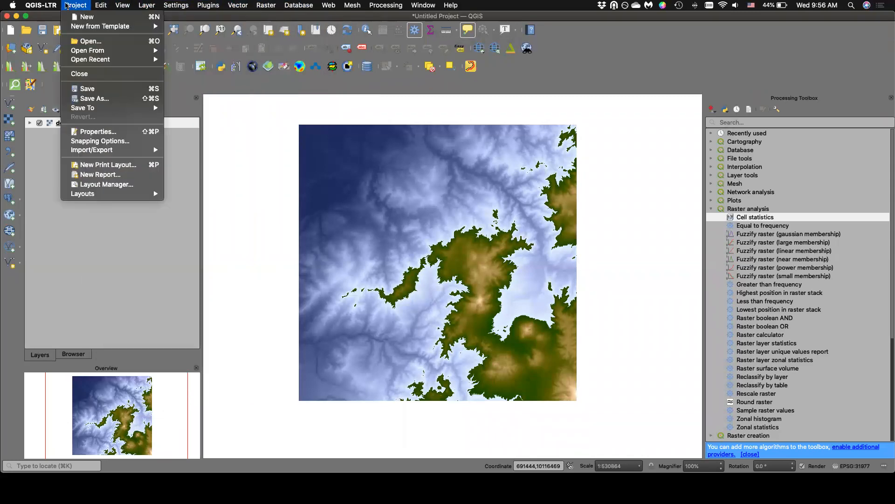
left_click(733, 50)
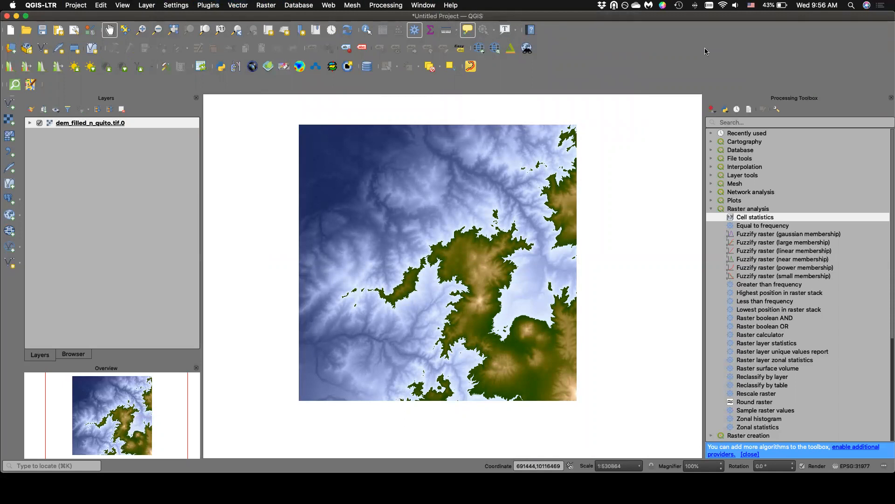